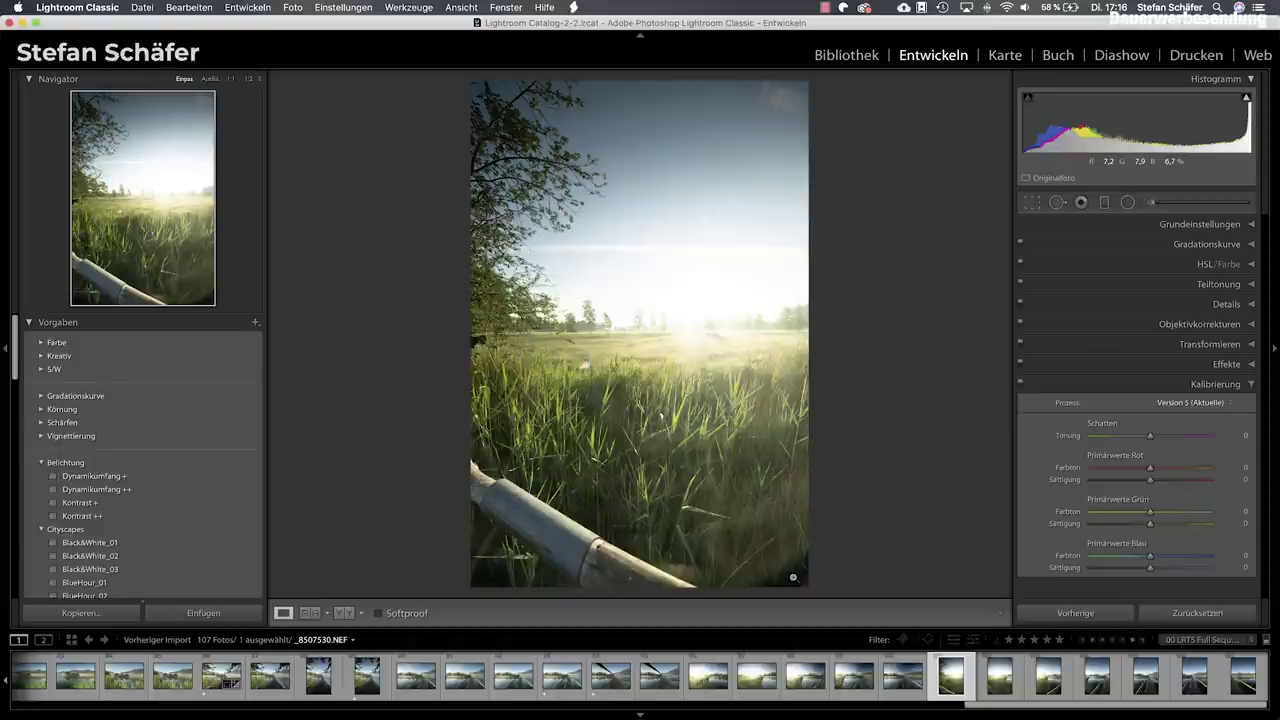
Browse back and forth between photos _8507530.NEF and _8507531.NEF in the filmstrip.
click(1000, 676)
click(951, 676)
click(1000, 676)
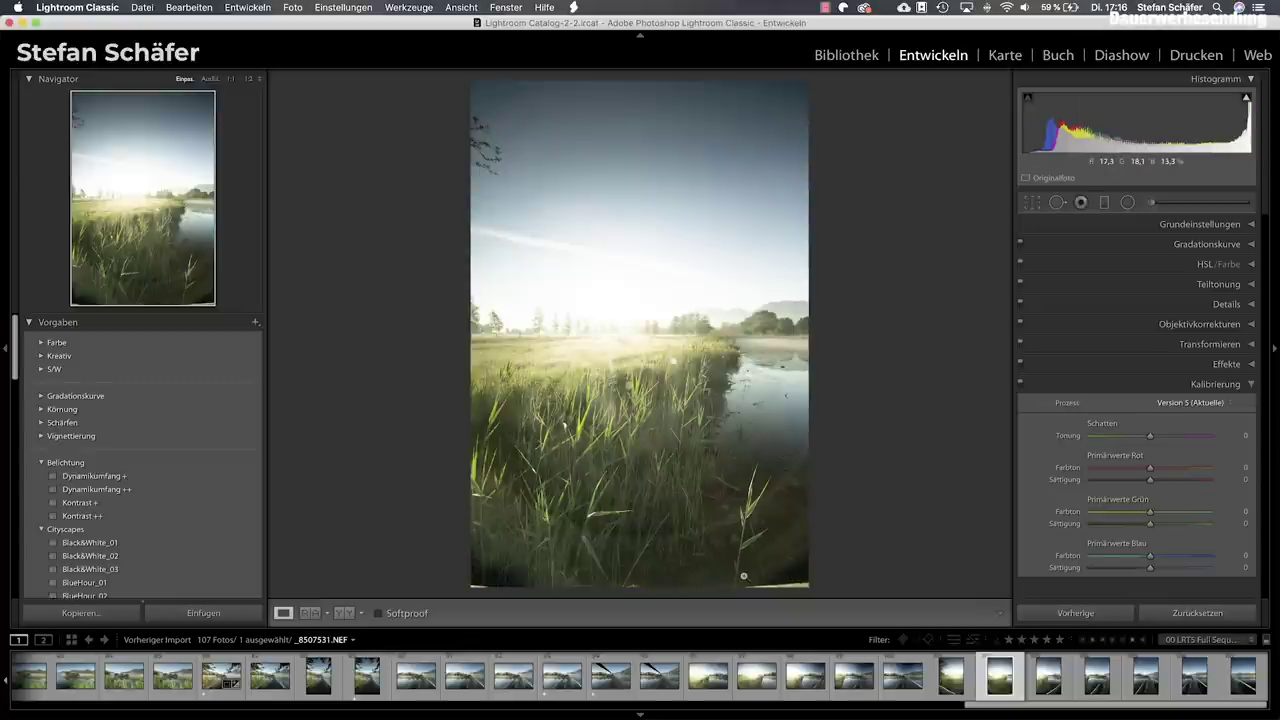
key(Right)
key(Left)
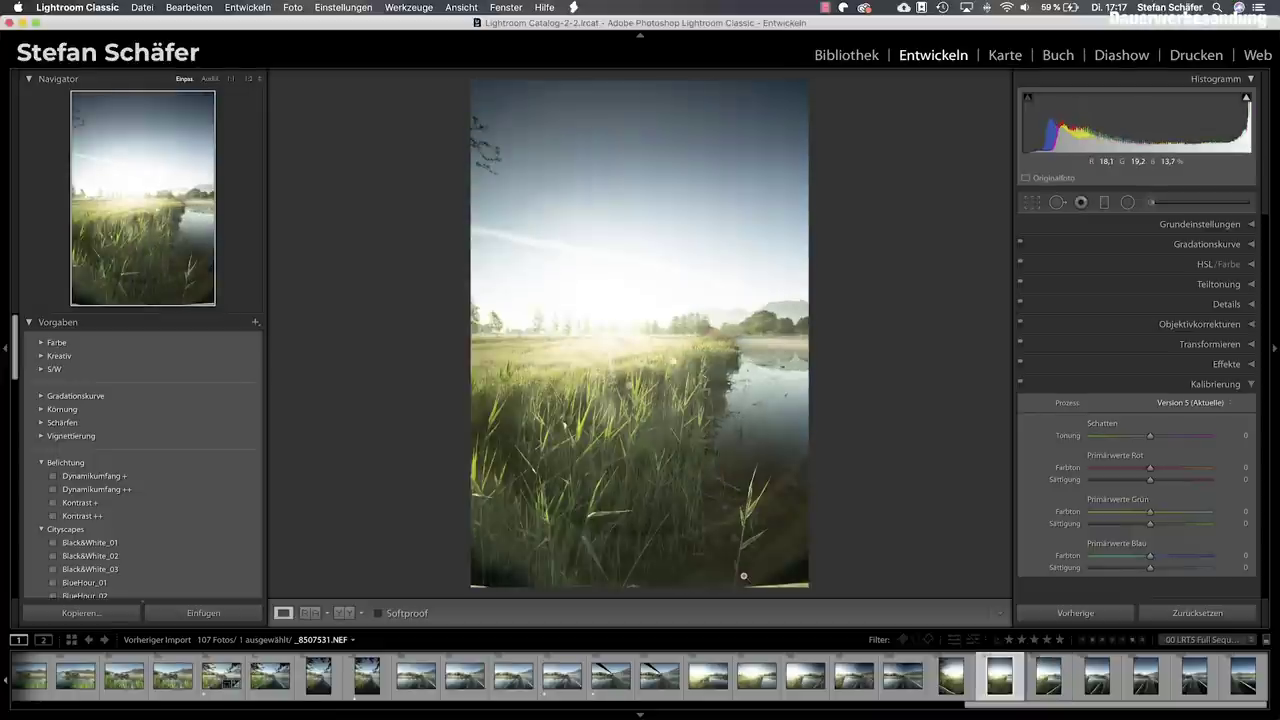
key(Left)
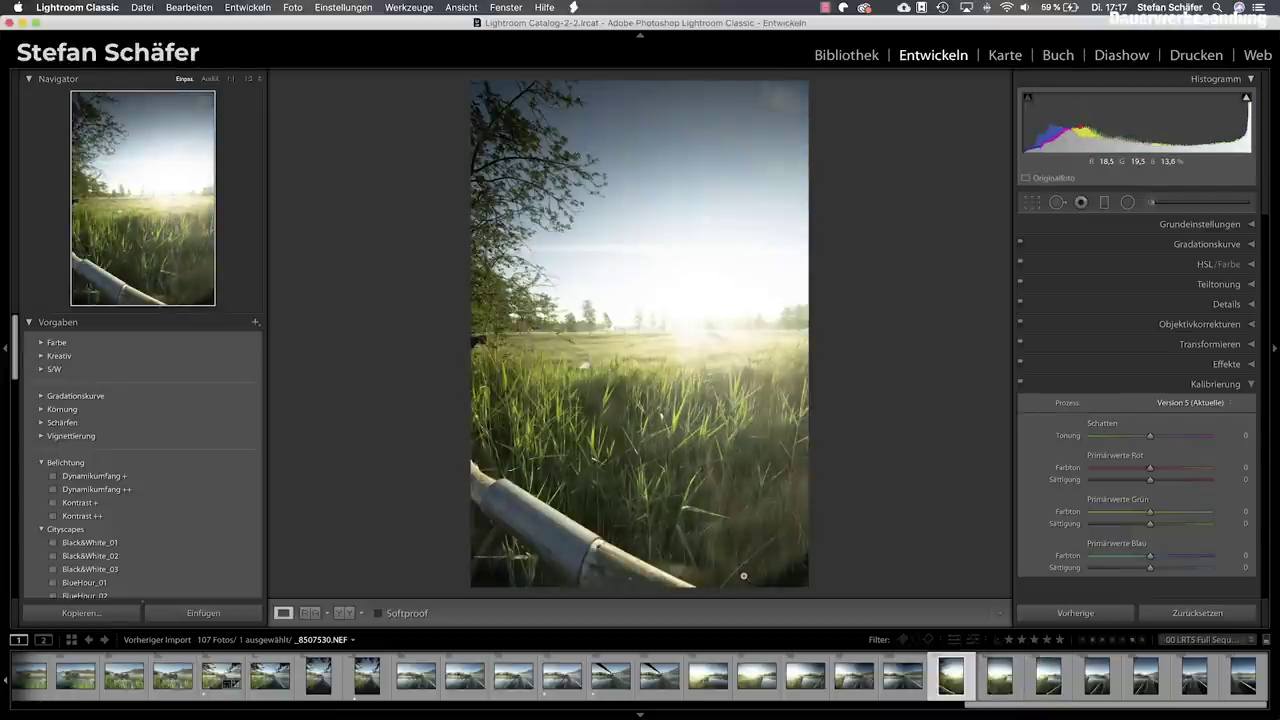
key(Right)
key(Left)
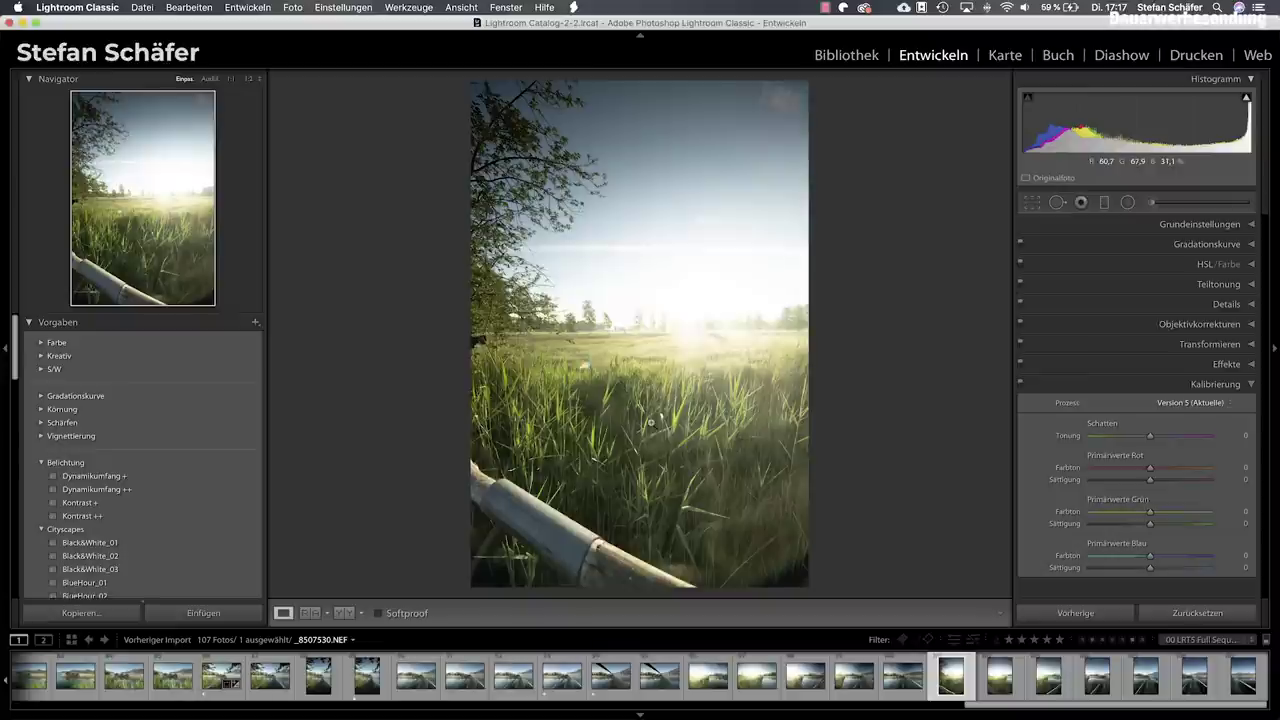
Advance through the lake photos to the centred boardwalk photo _8507534.NEF.
key(Right)
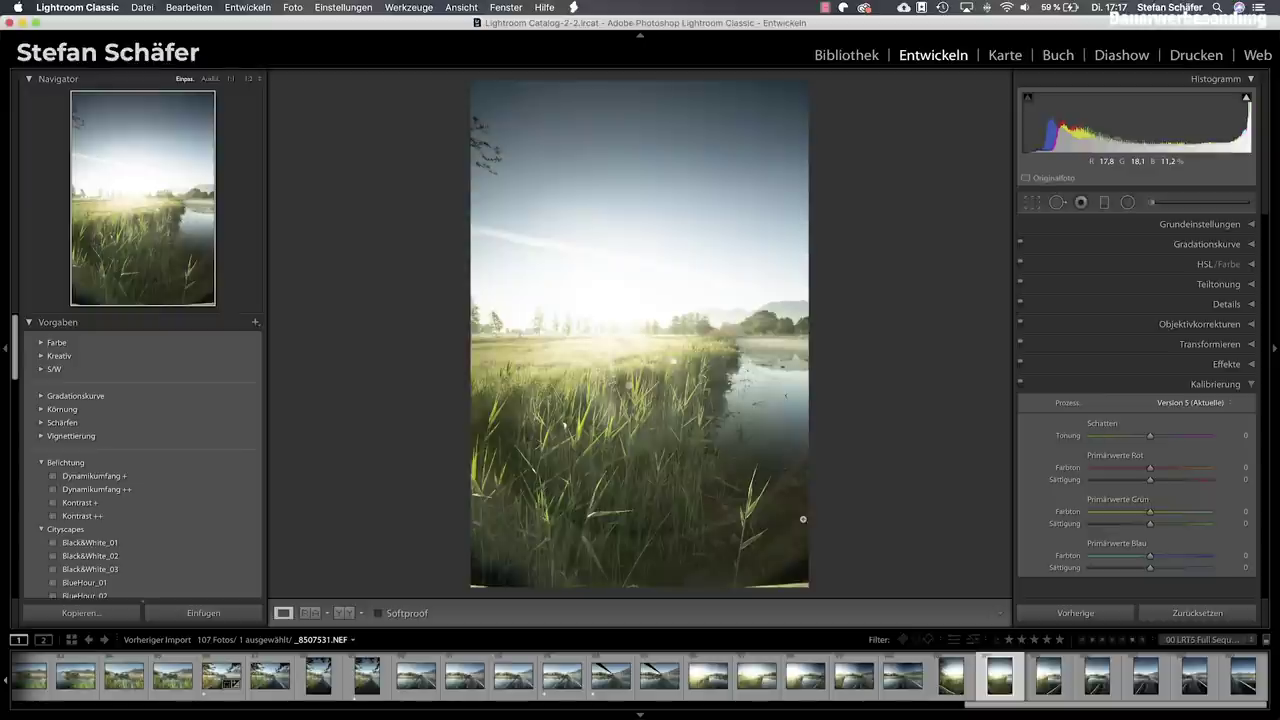
key(Right)
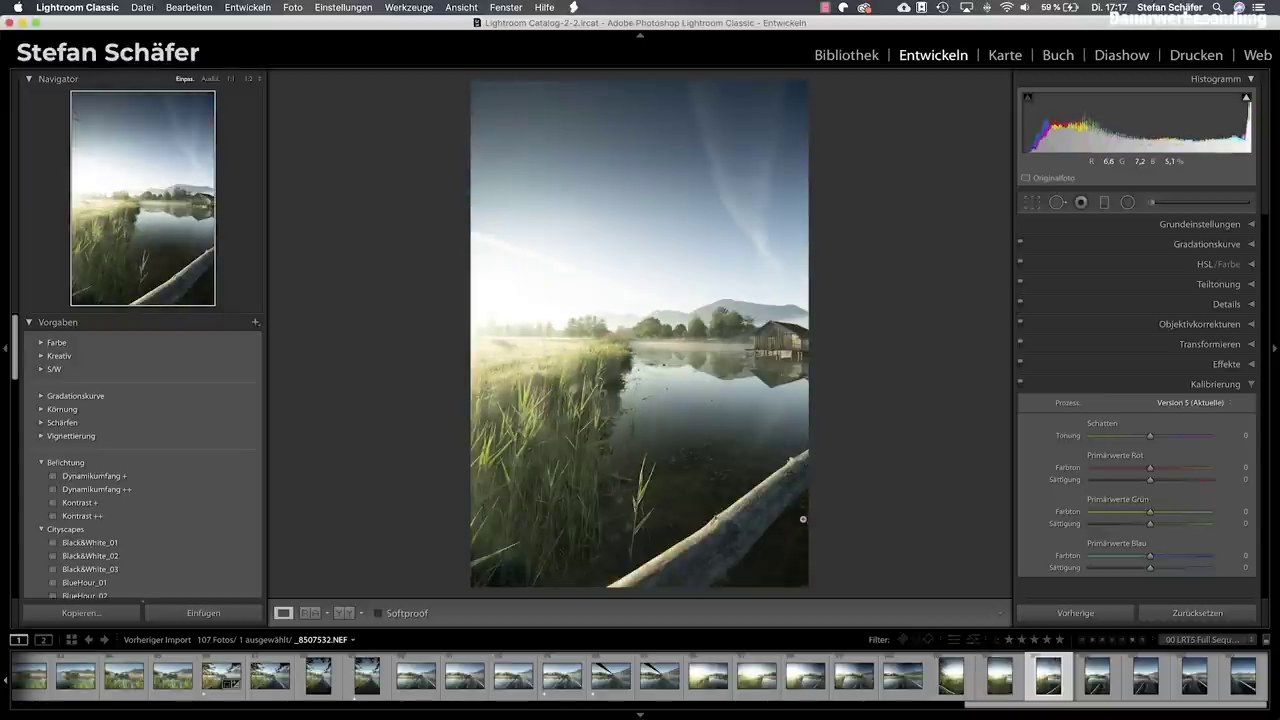
key(Right)
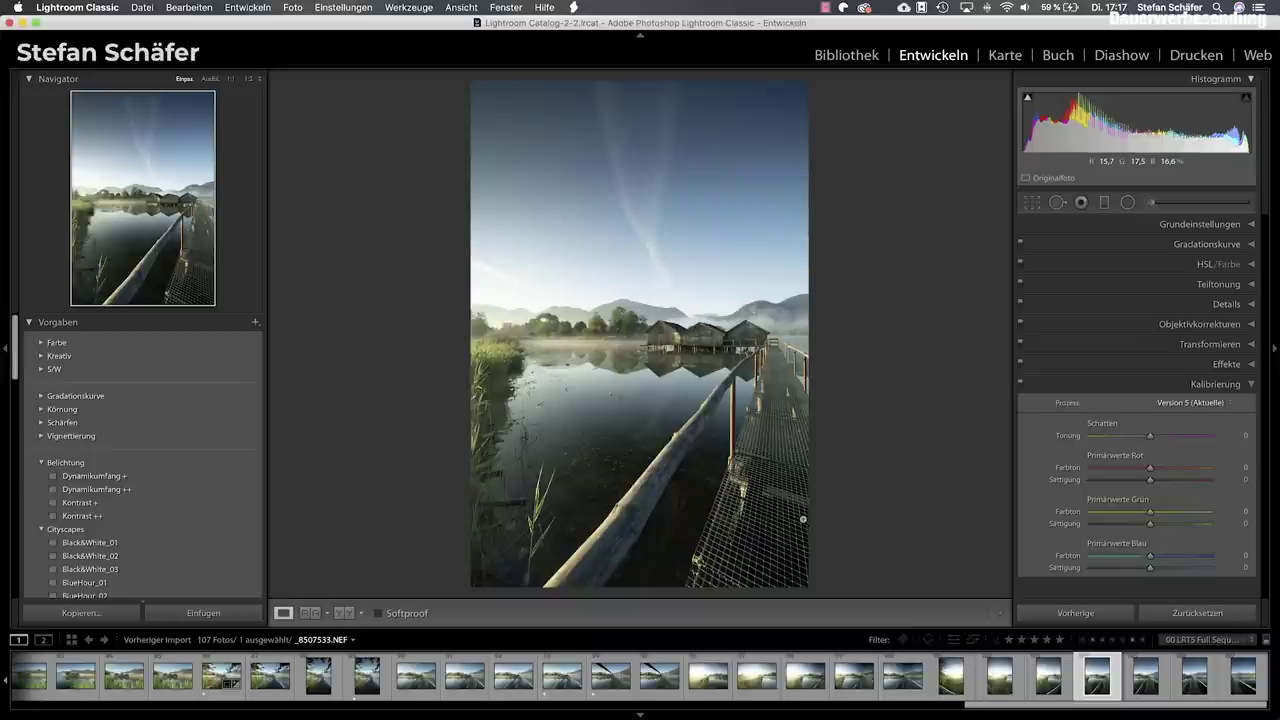
key(Right)
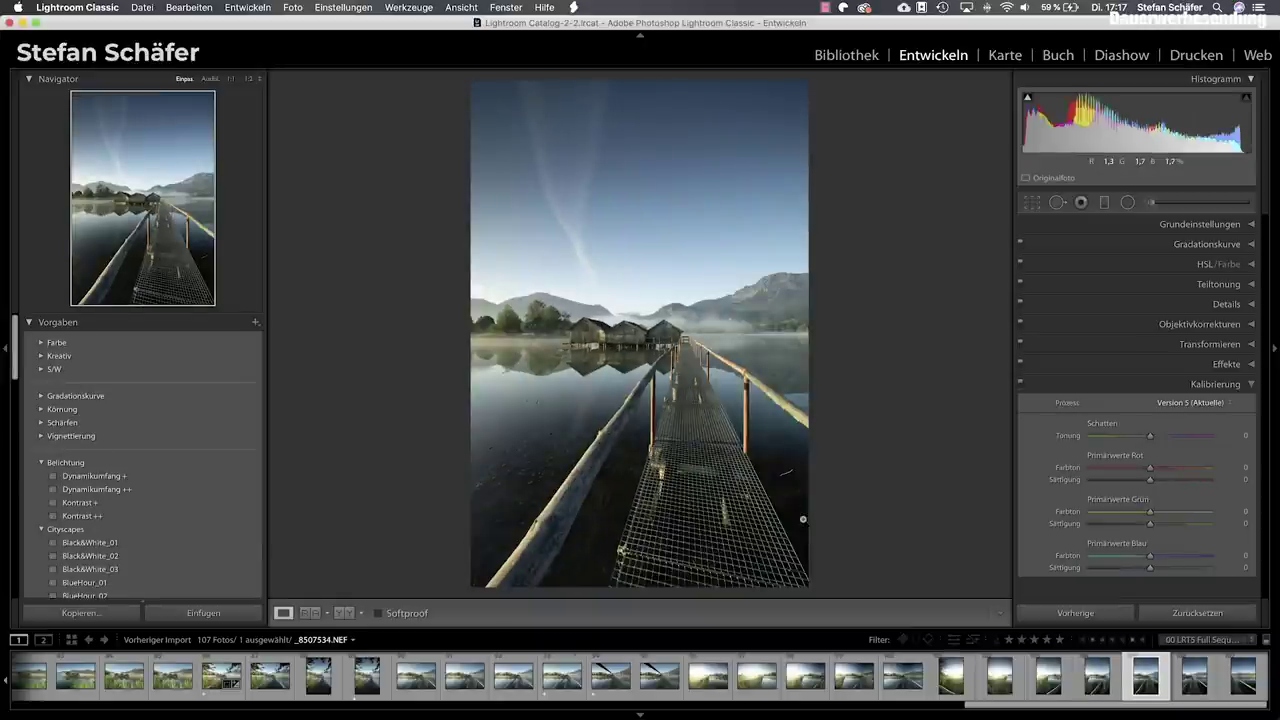
Show exposure and lens info (1/10 s, f/11, ISO 100, 14 mm) and inspect the pier railing at 1:1.
key(i)
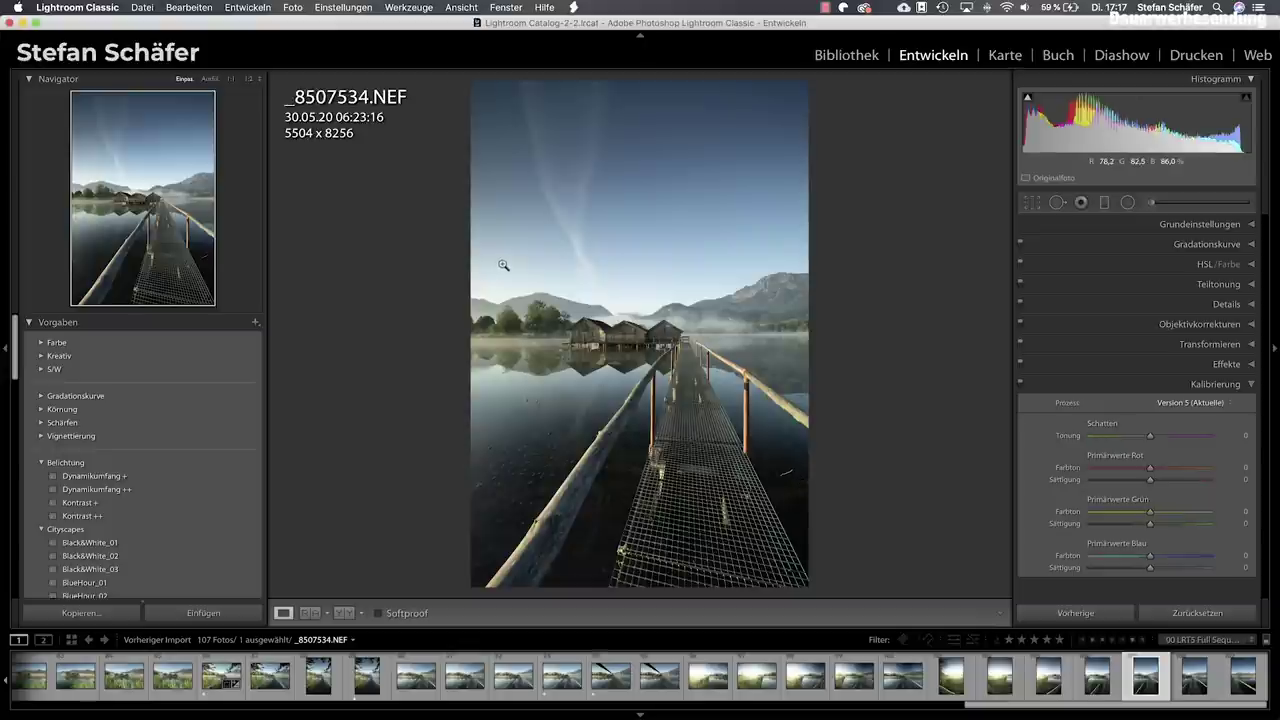
key(i)
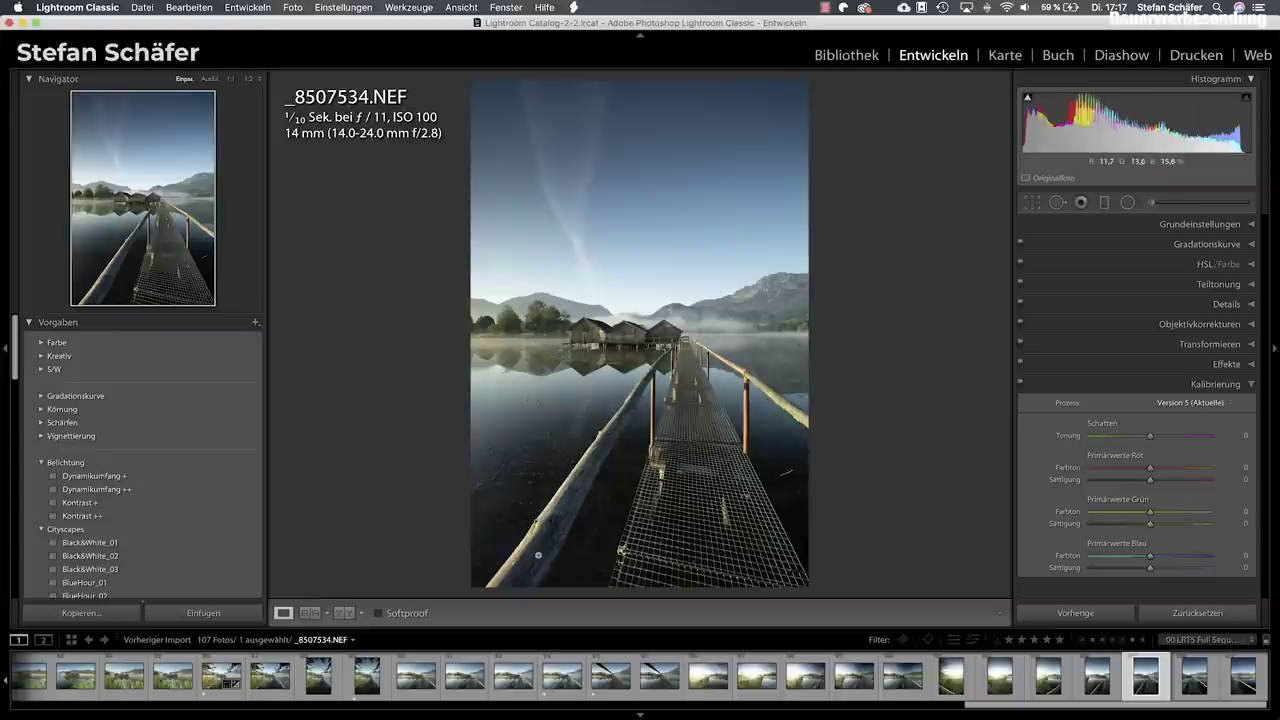
click(534, 570)
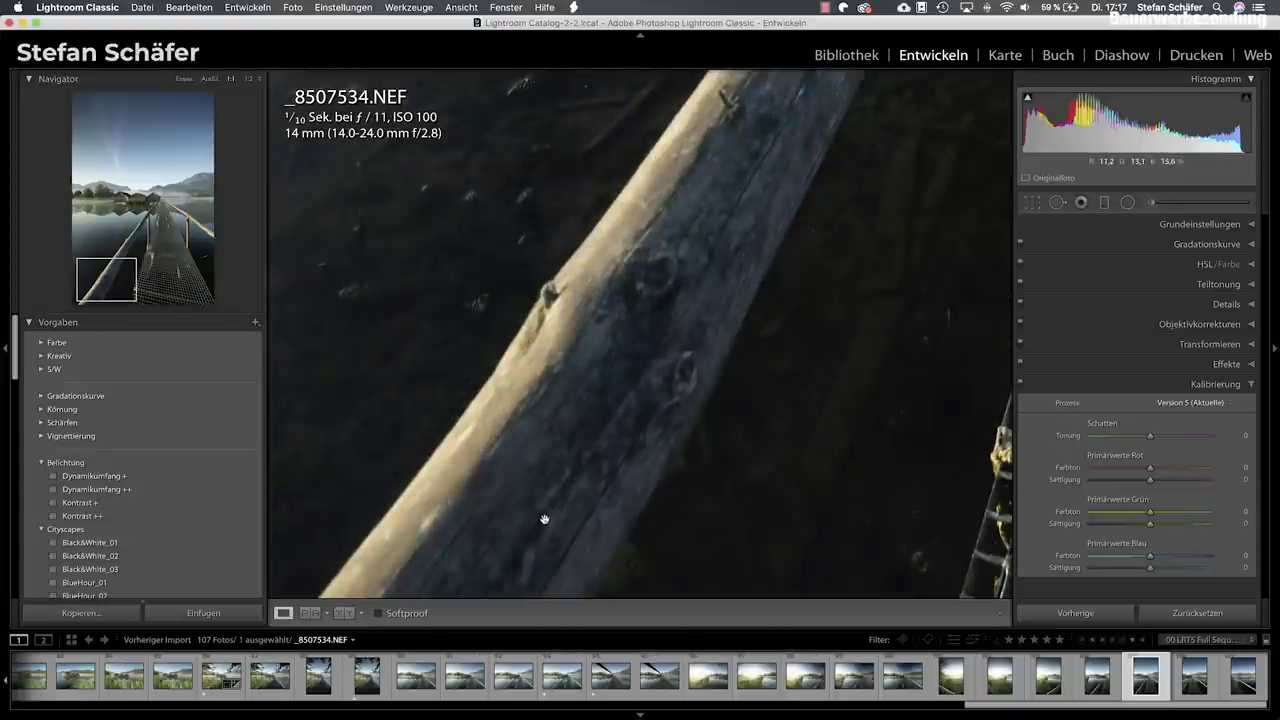
drag(771, 220, 574, 529)
drag(720, 266, 657, 358)
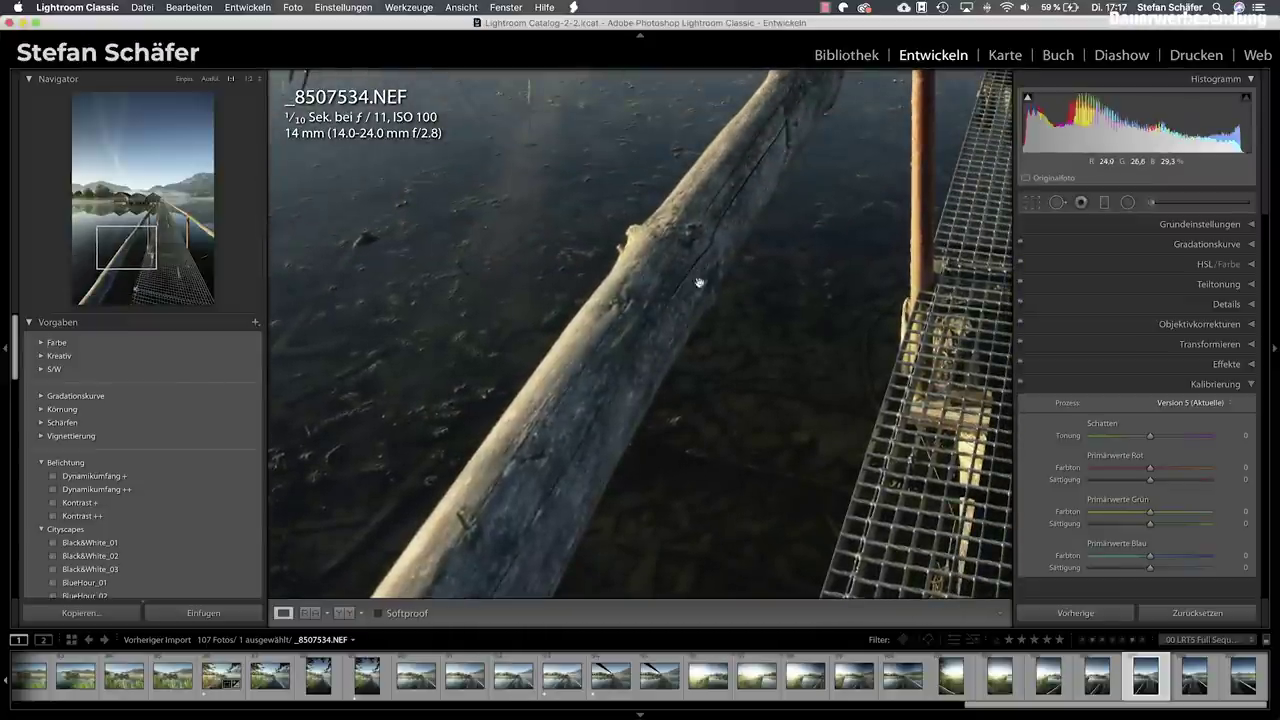
Inspect the mountains and boathouse at 1:1, then return to Fit view.
click(672, 329)
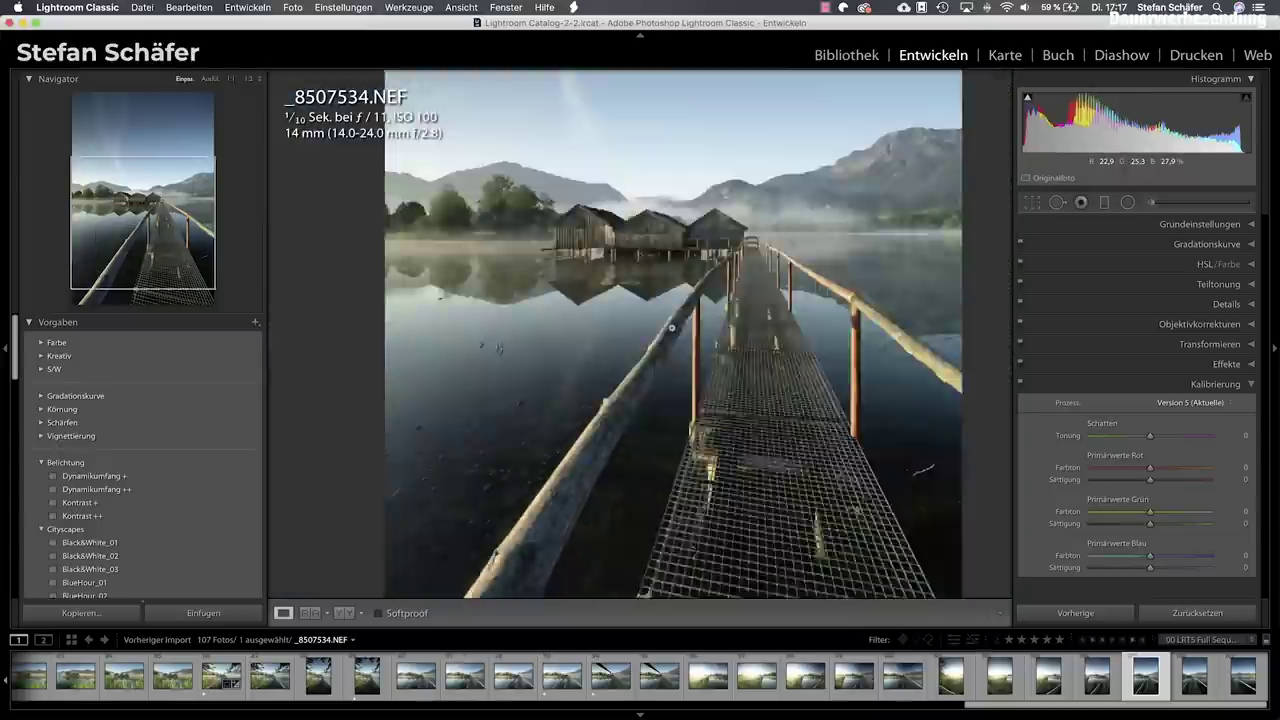
click(729, 304)
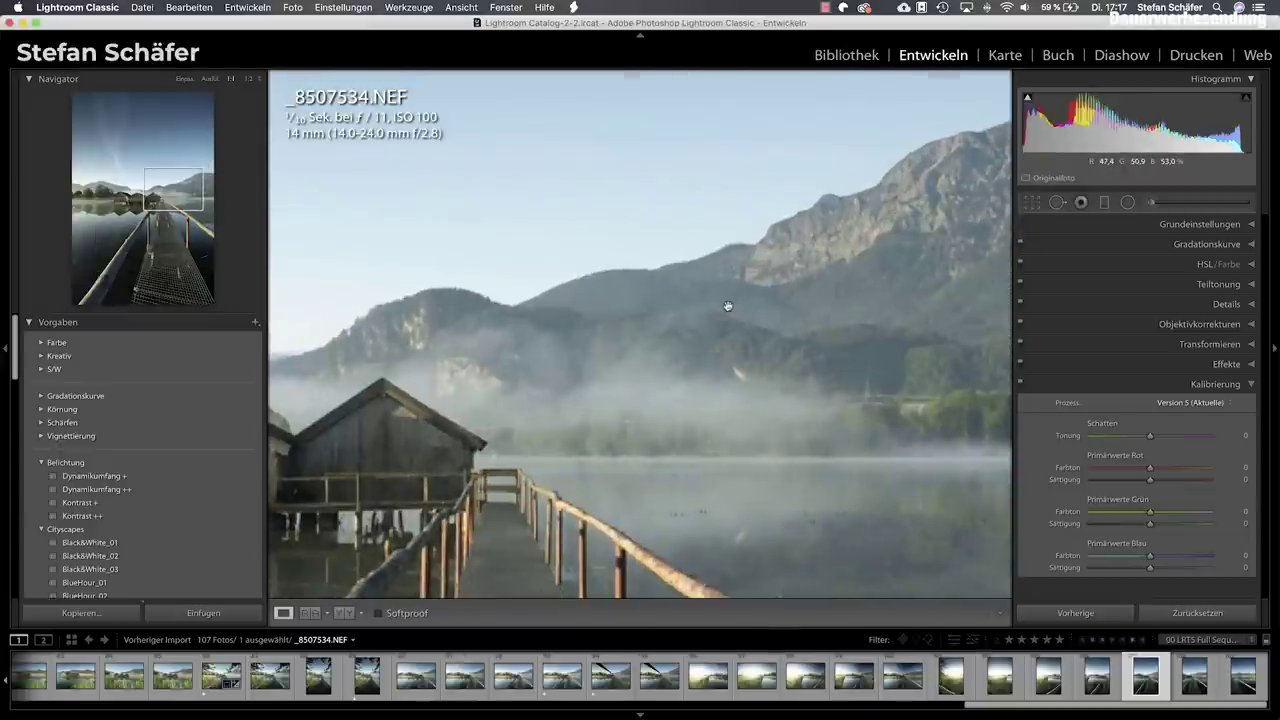
click(733, 307)
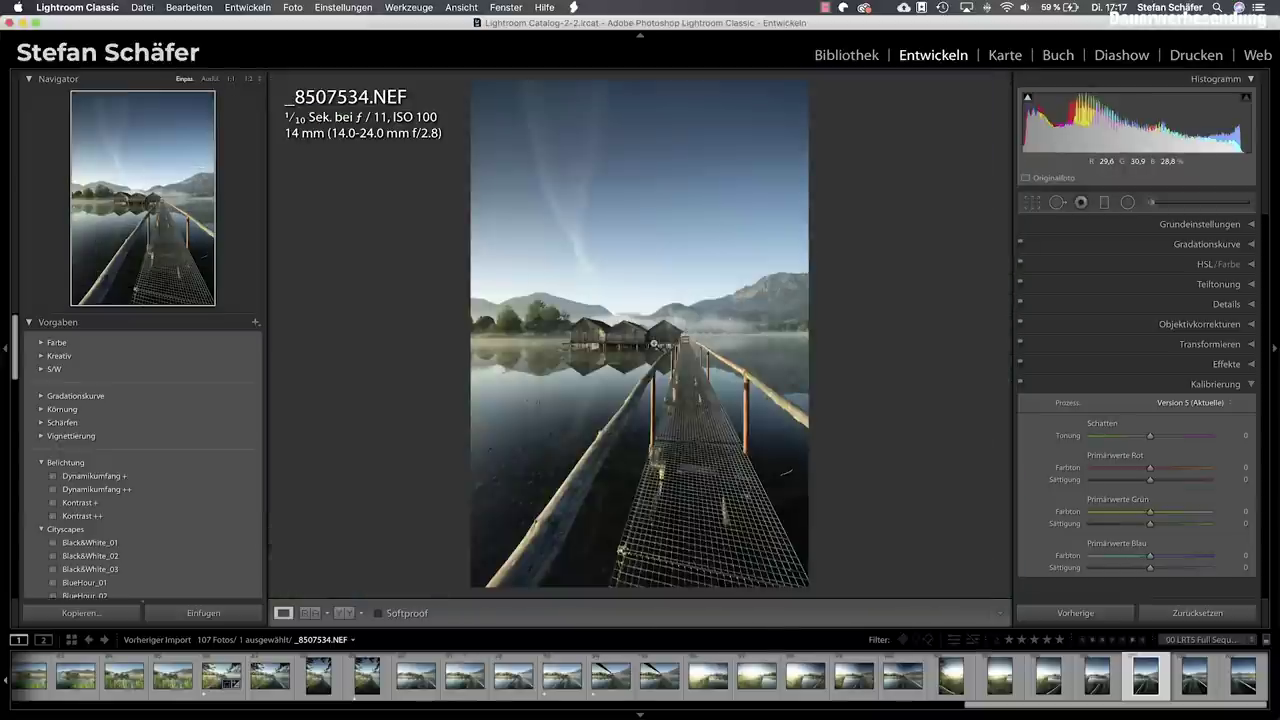
Review the photo series back and forth, ending on _8507535.NEF.
key(Right)
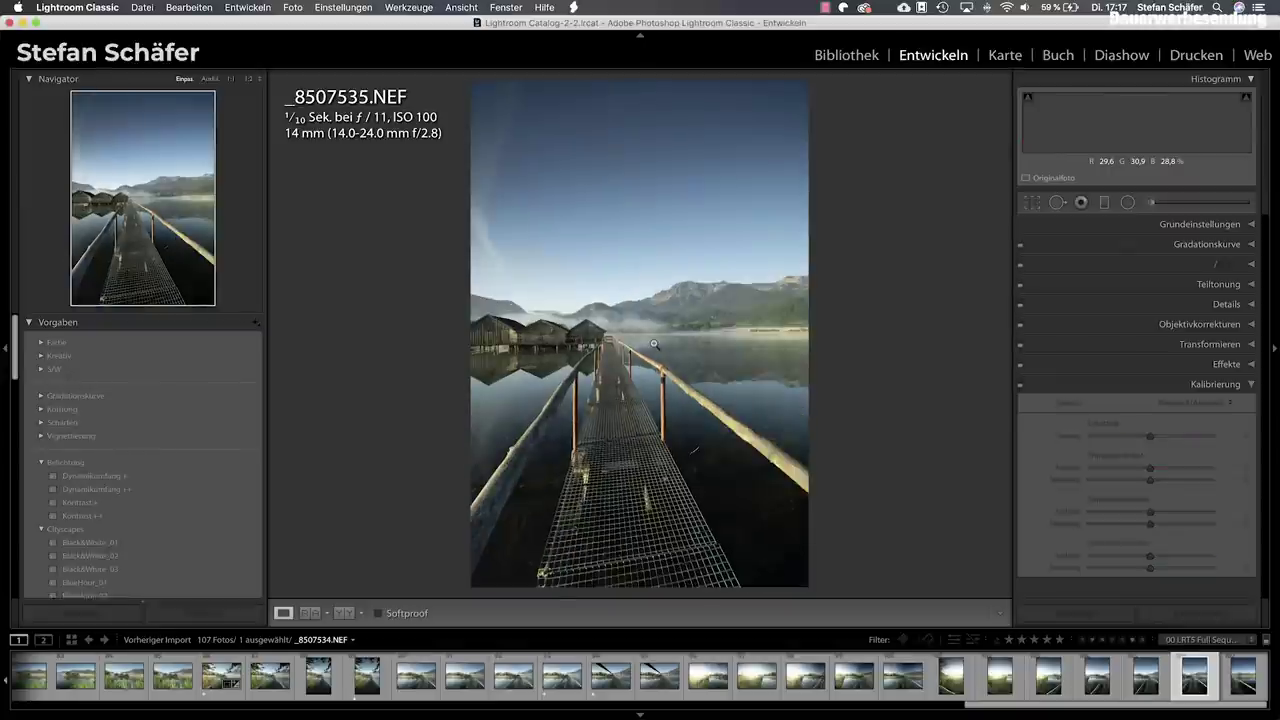
key(Right)
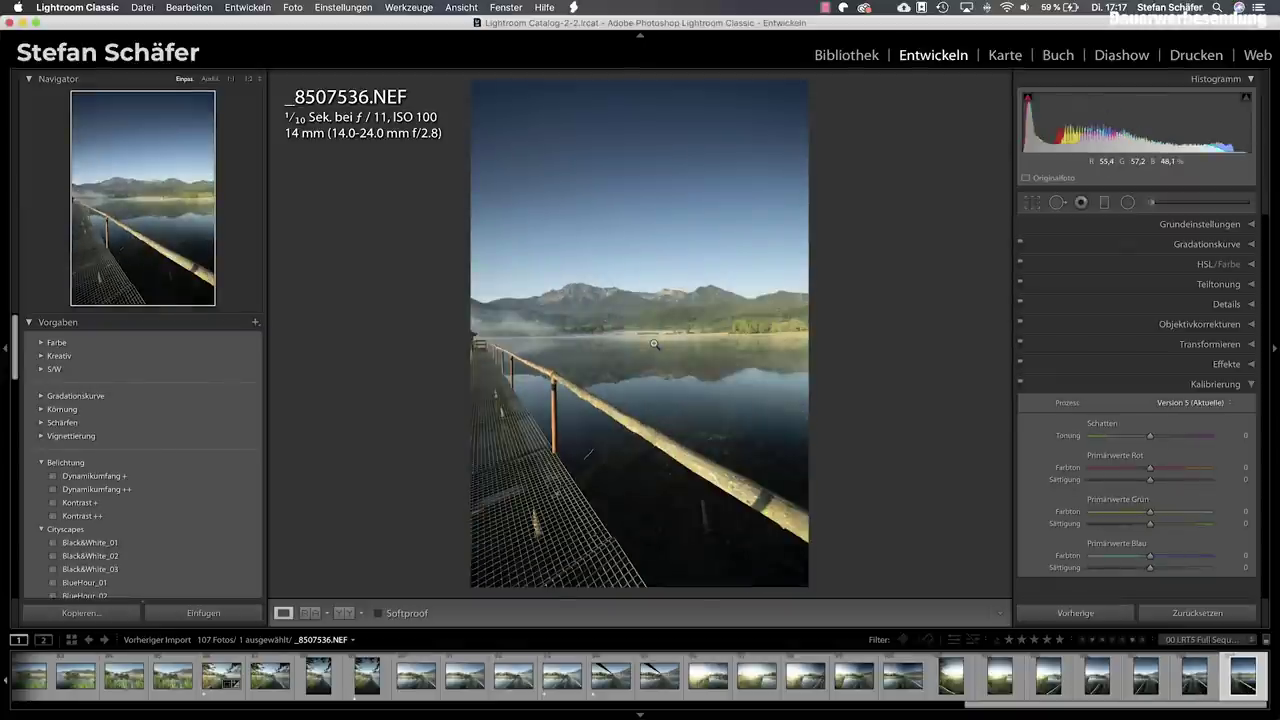
key(Left)
key(Left)
key(Left)
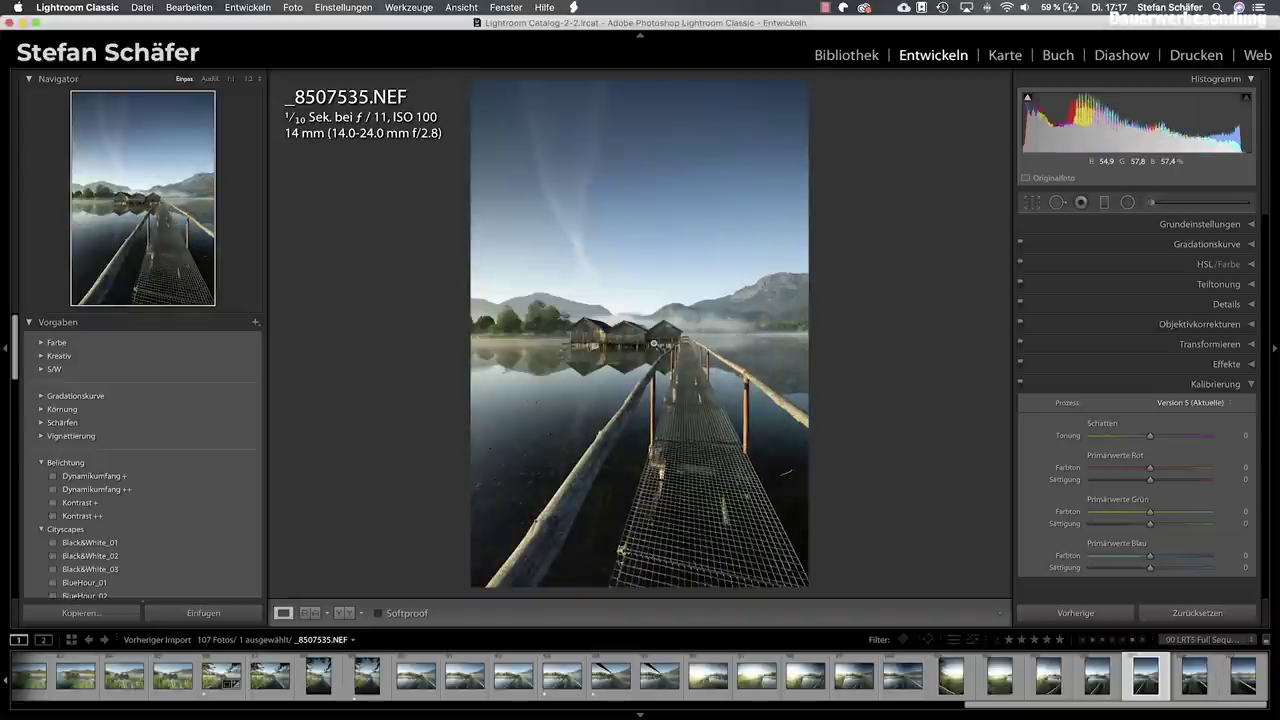
key(Left)
key(Left)
key(Left)
key(Right)
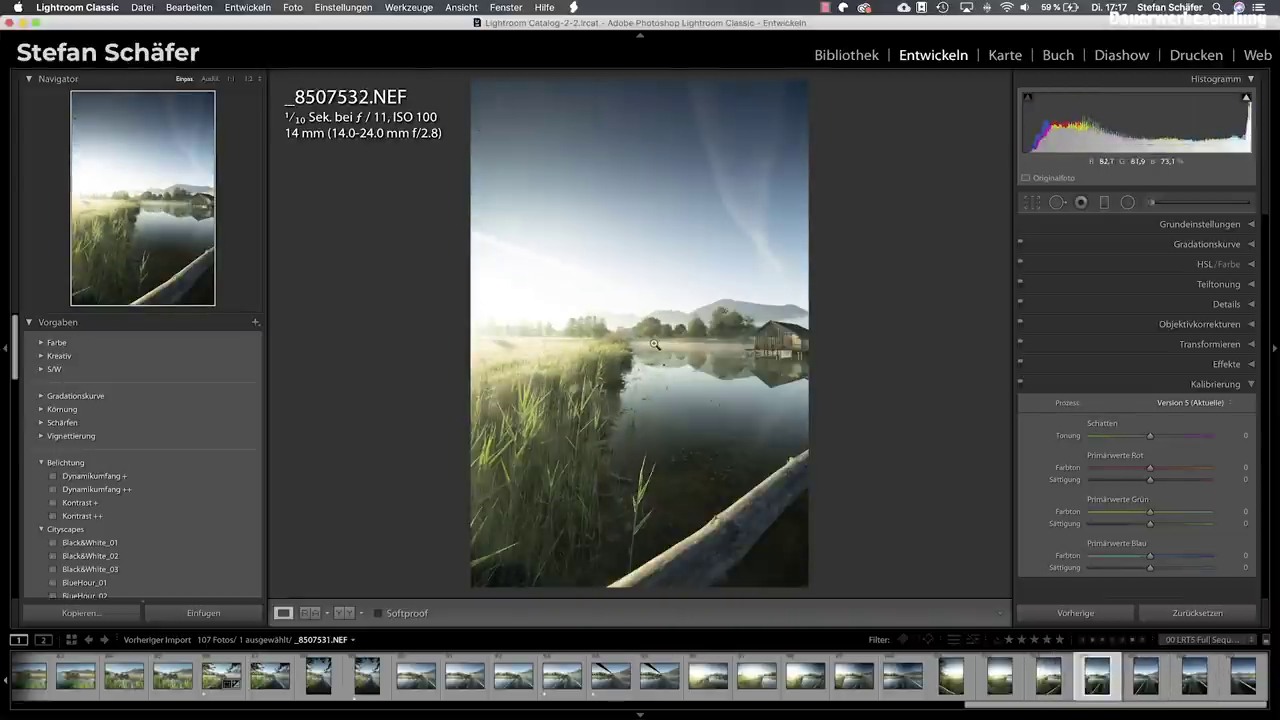
key(Right)
key(Right)
key(Right)
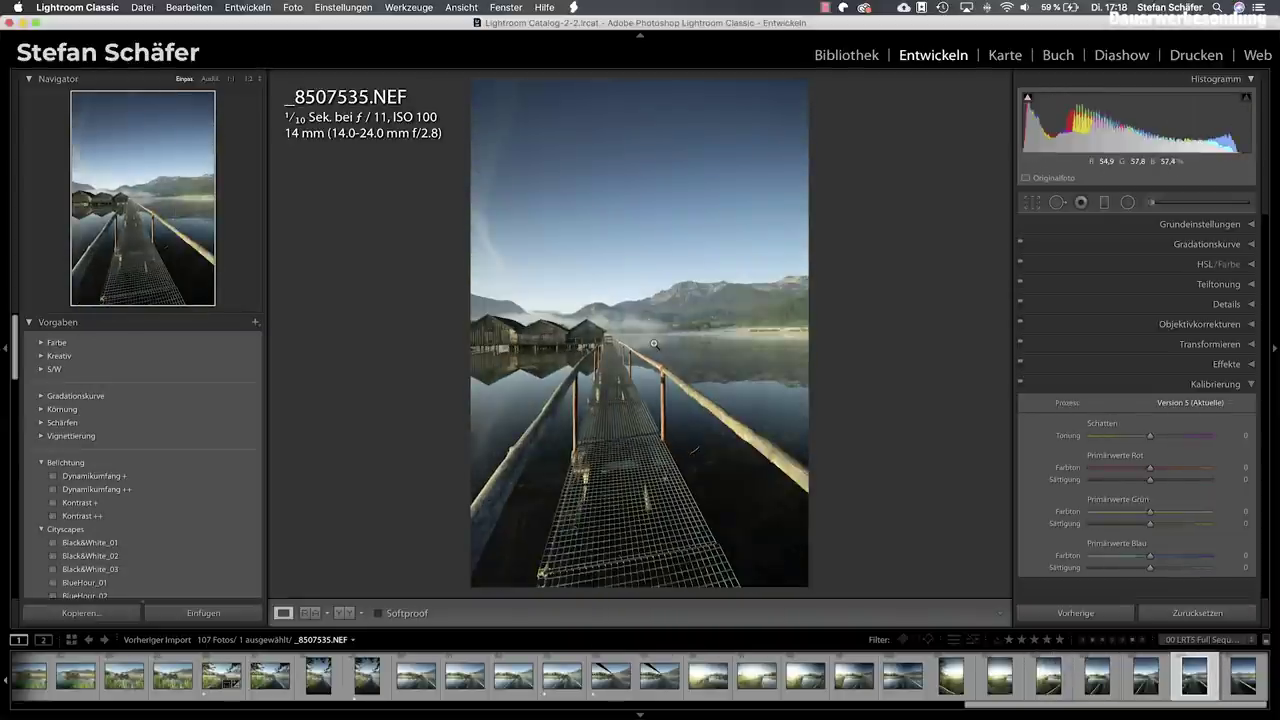
key(Right)
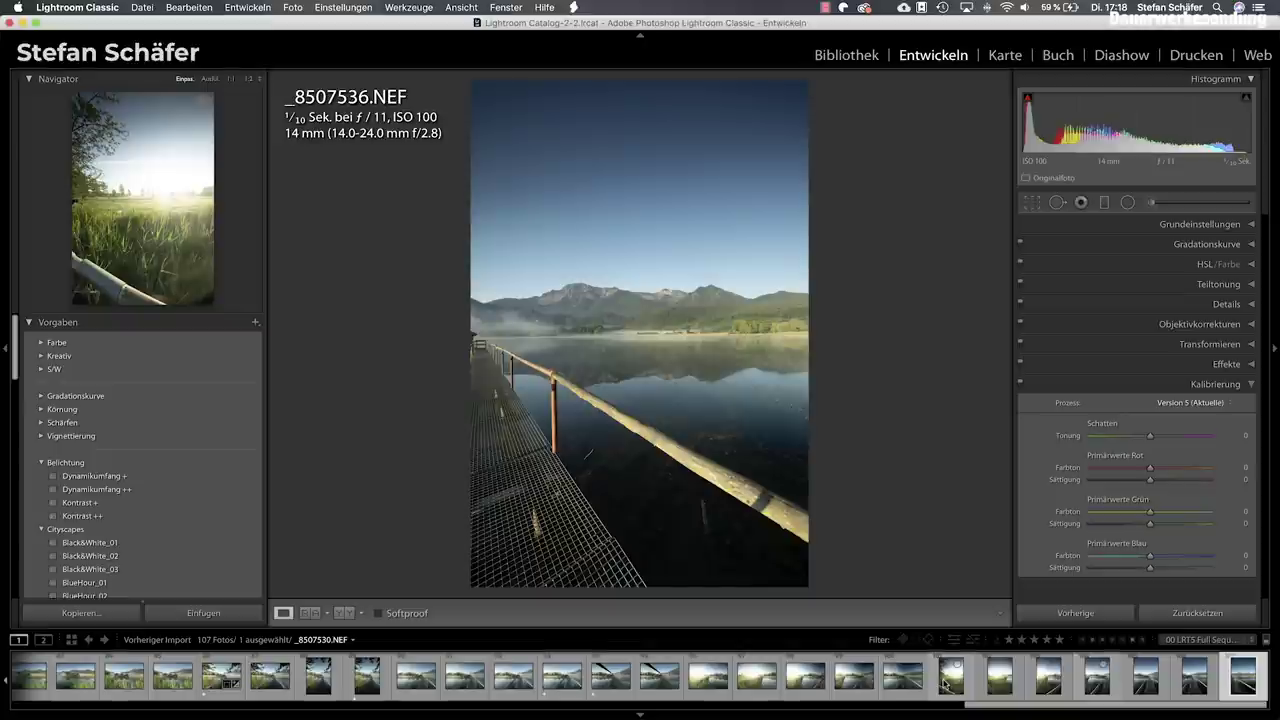
Select all seven jetty photos and open a spherical Panorama merge preview.
shift+click(944, 684)
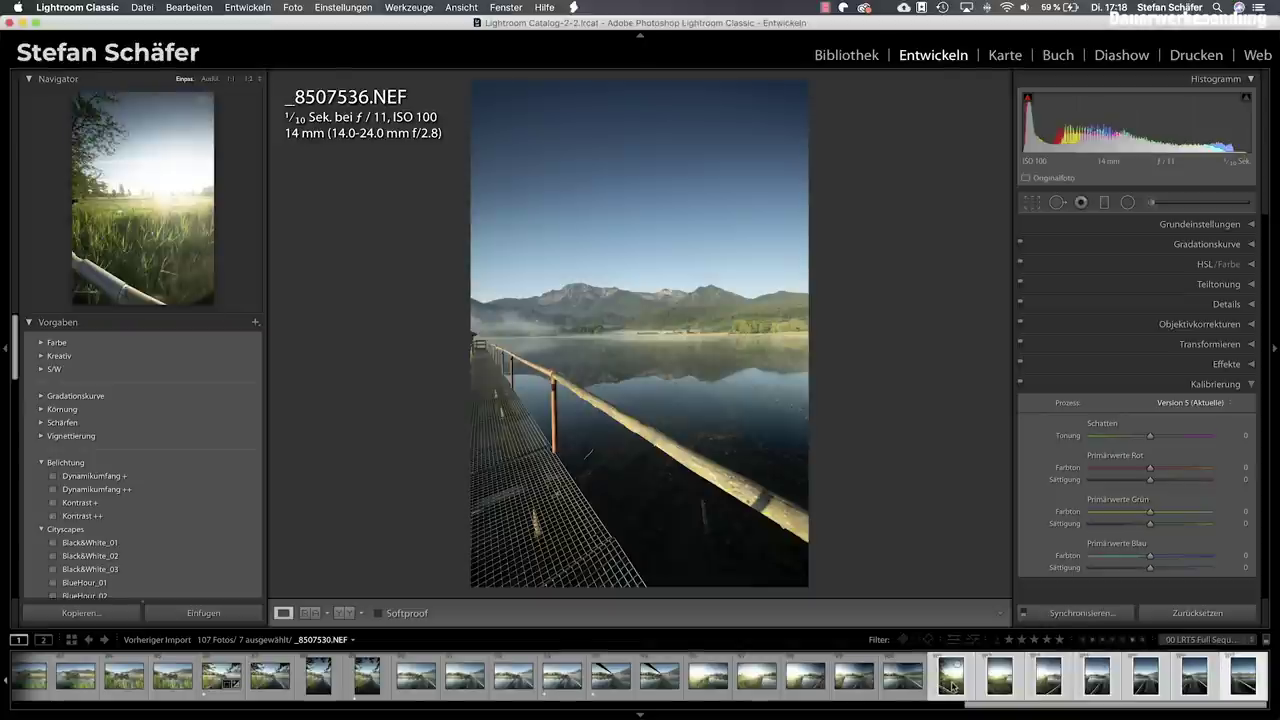
right_click(951, 686)
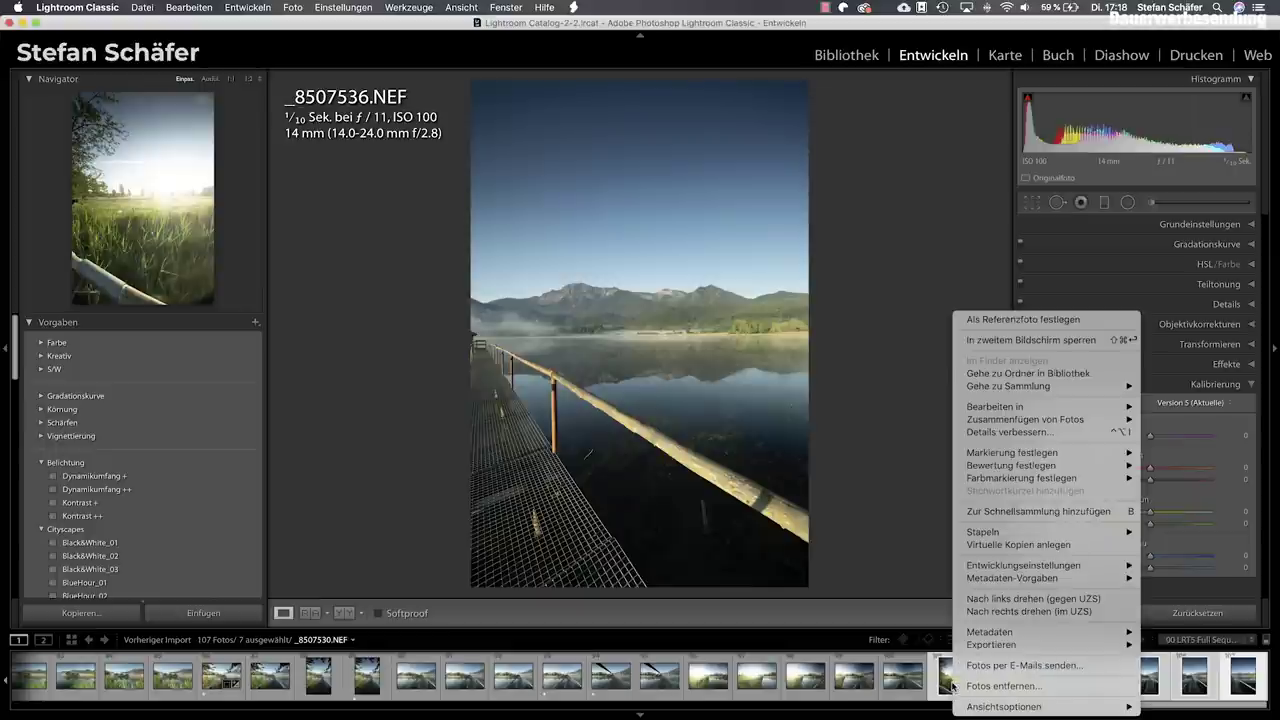
mouse_move(1025, 419)
click(1179, 432)
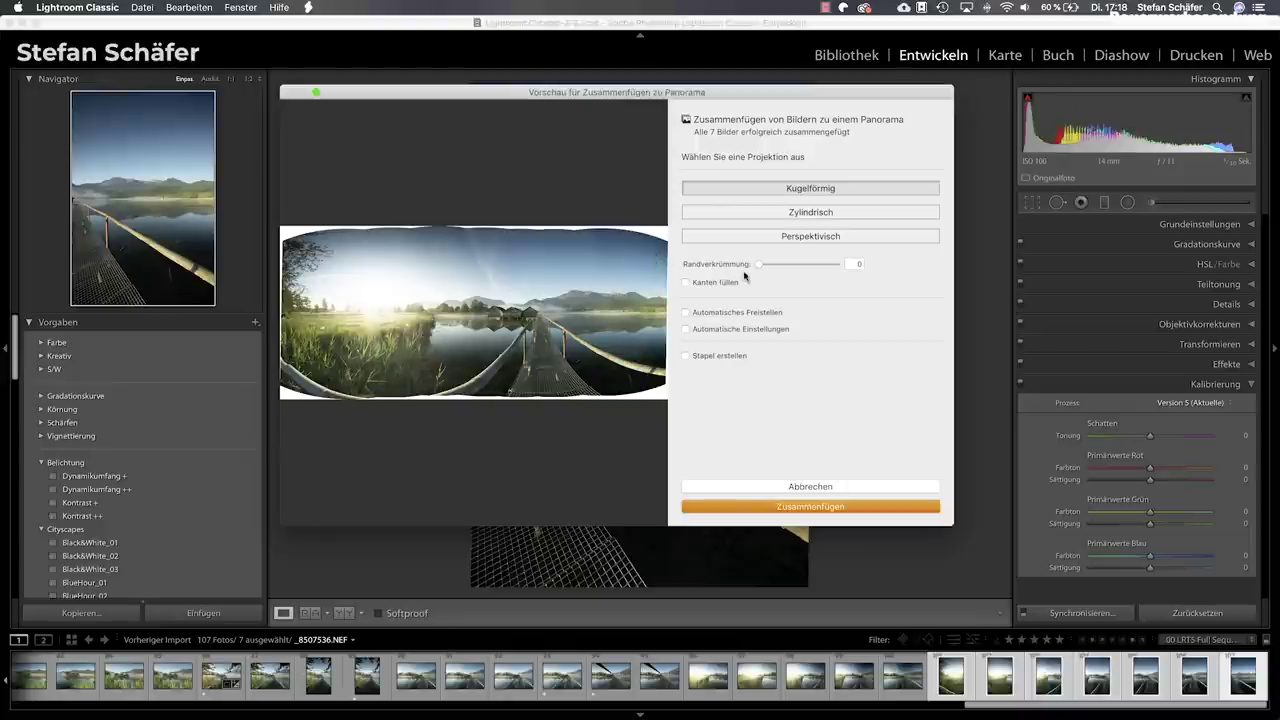
Merge the panorama with boundary warp 50 and Fill Edges on, creating _8507536-Pano.dng.
drag(759, 266, 786, 266)
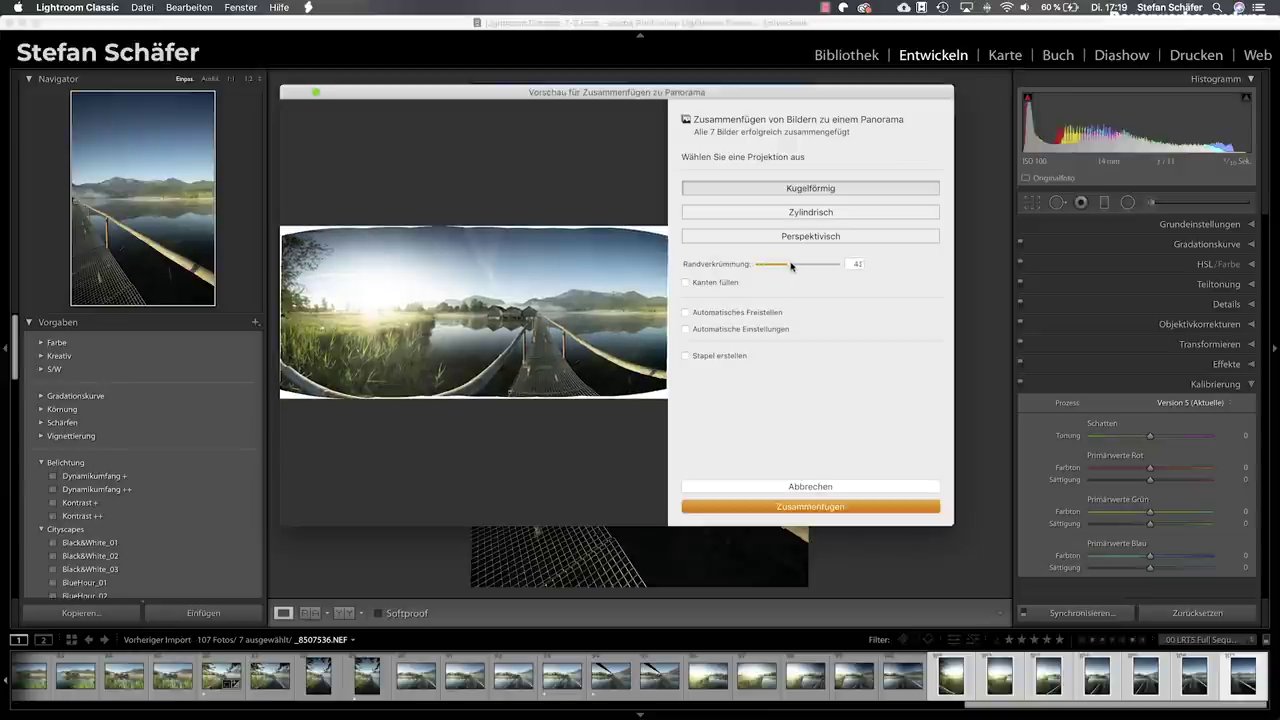
drag(786, 266, 797, 266)
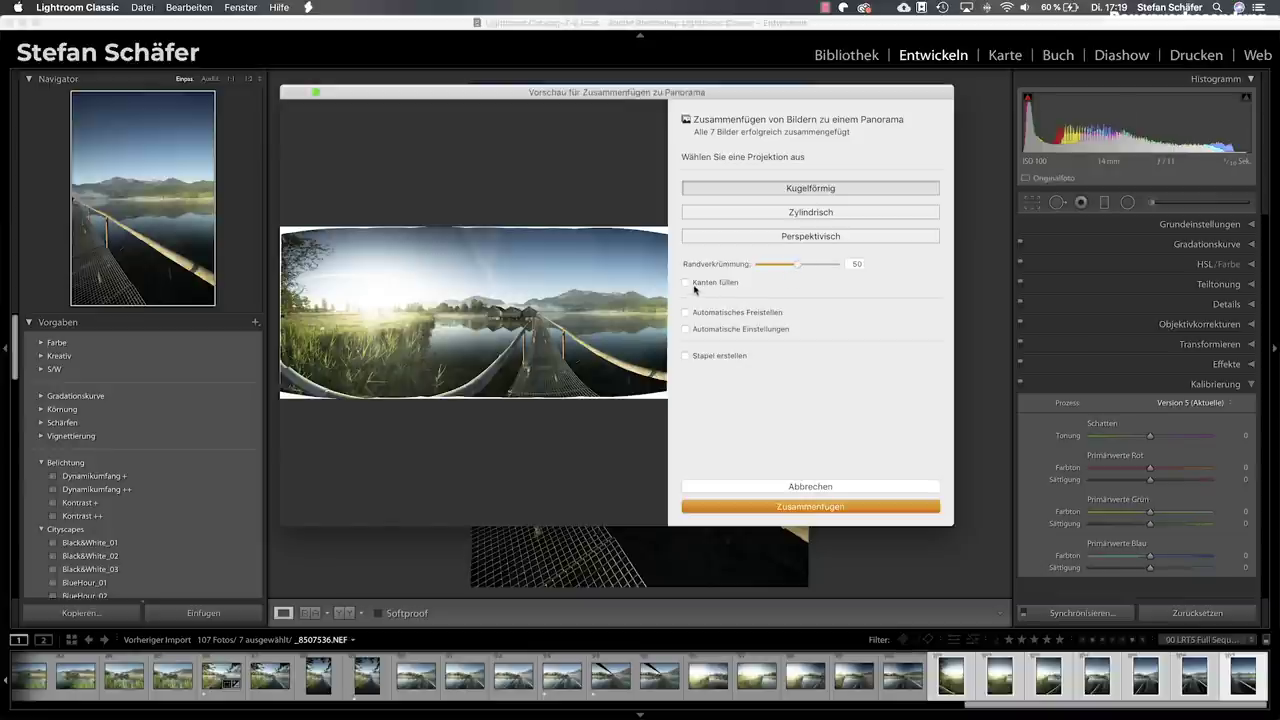
click(685, 283)
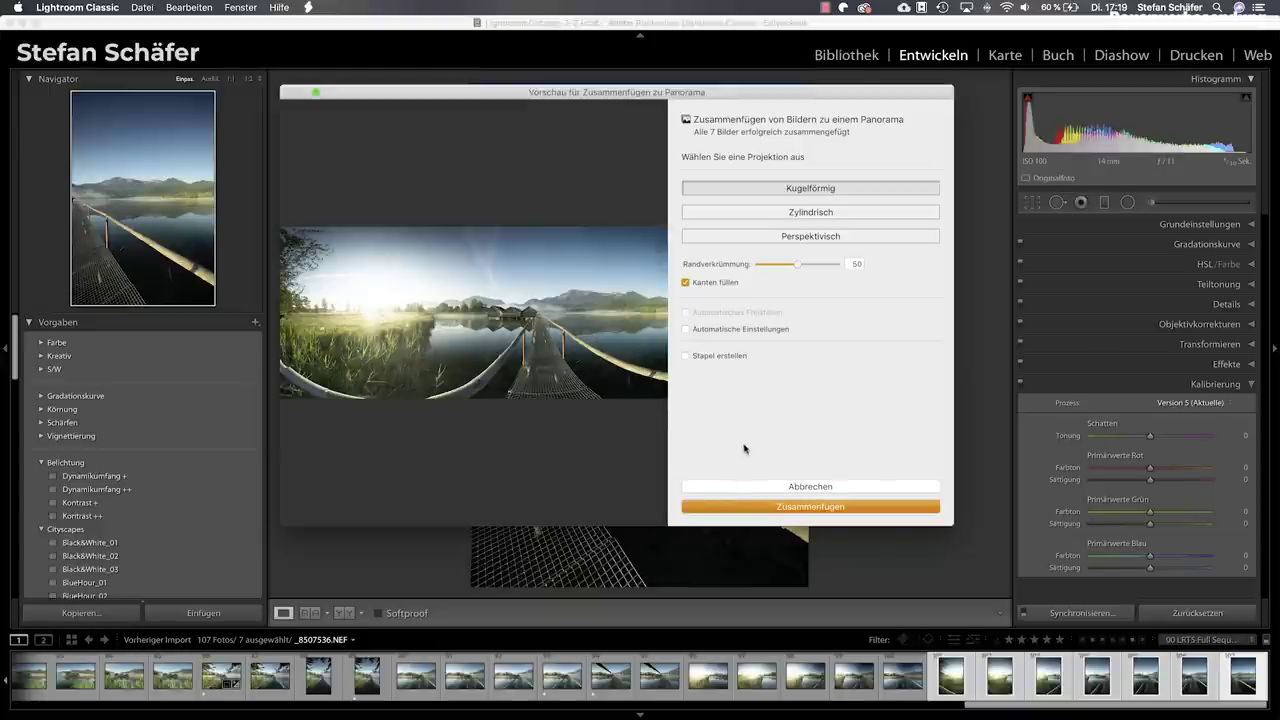
click(789, 507)
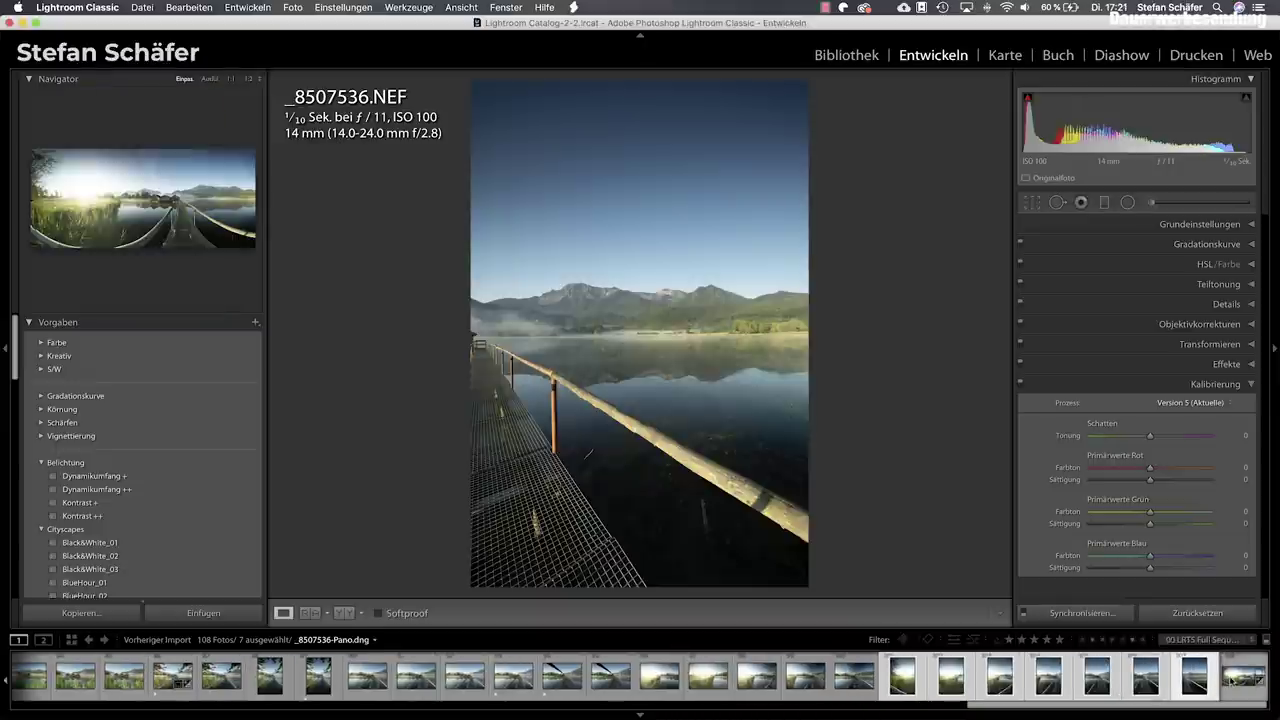
Select only the _8507536-Pano.dng thumbnail in the filmstrip for developing.
click(1234, 681)
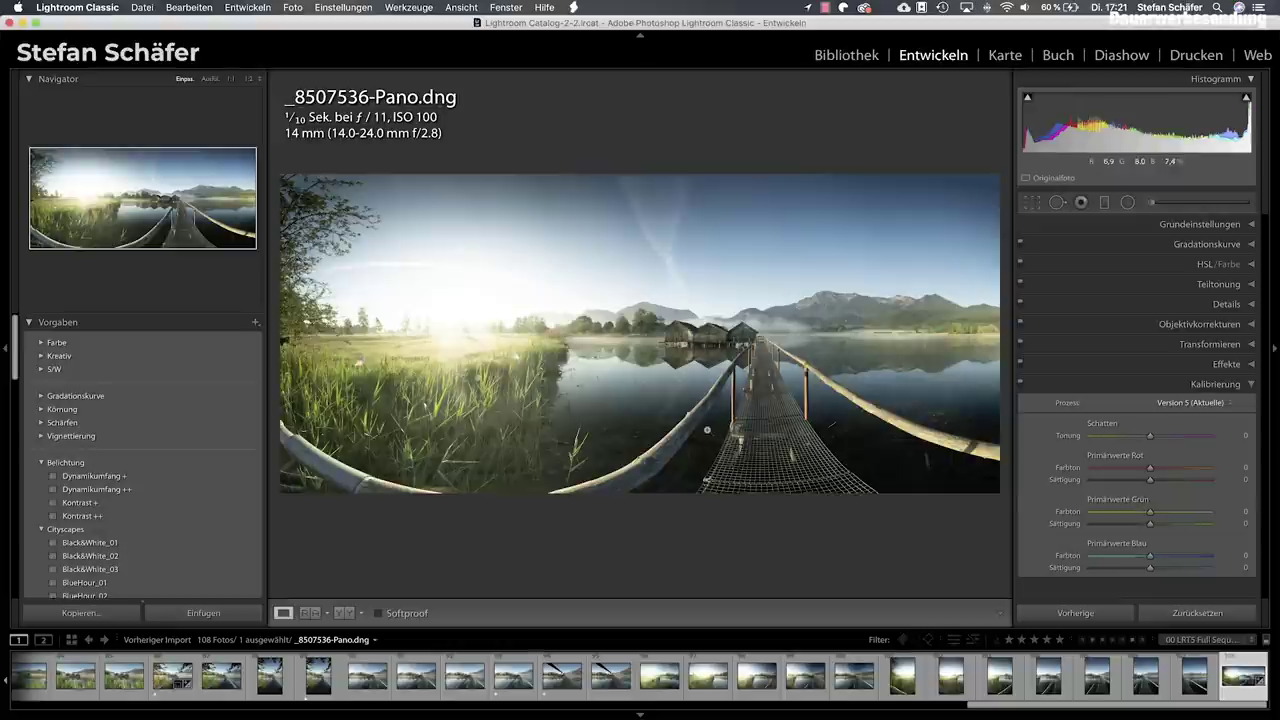
click(705, 430)
drag(694, 434, 557, 463)
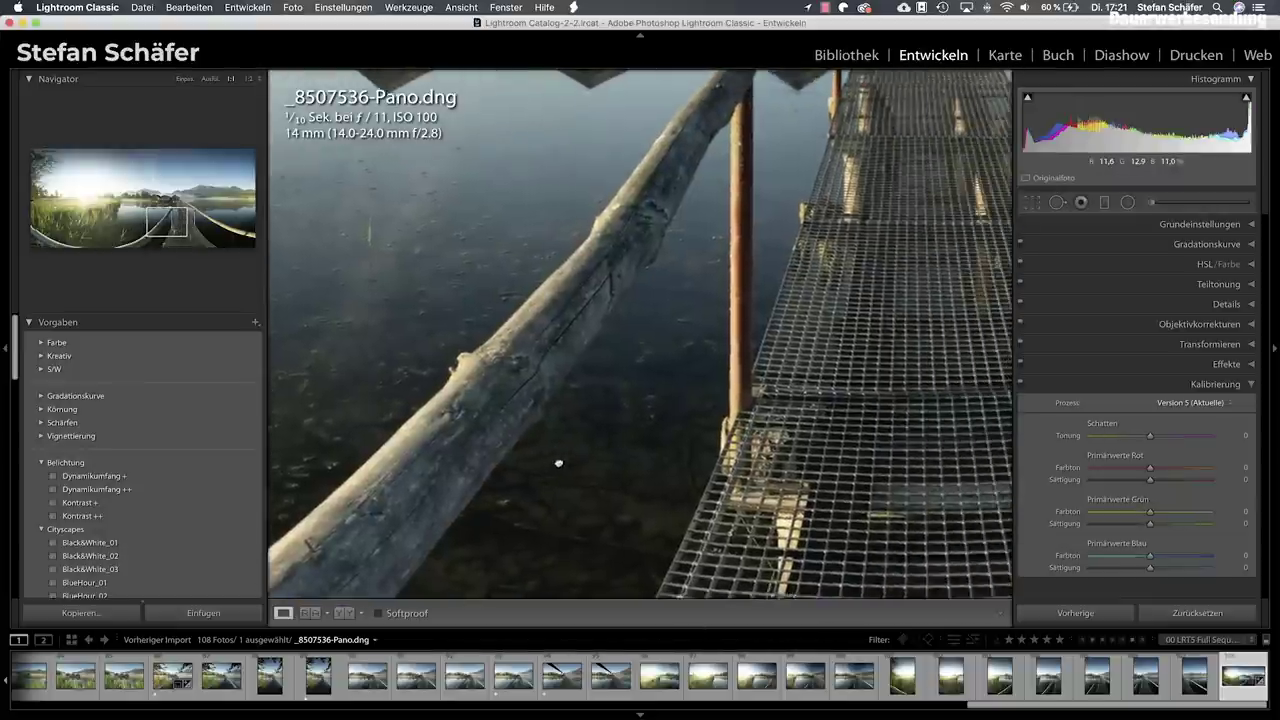
mouse_move(957, 486)
mouse_down()
mouse_move(841, 424)
mouse_move(801, 359)
mouse_up()
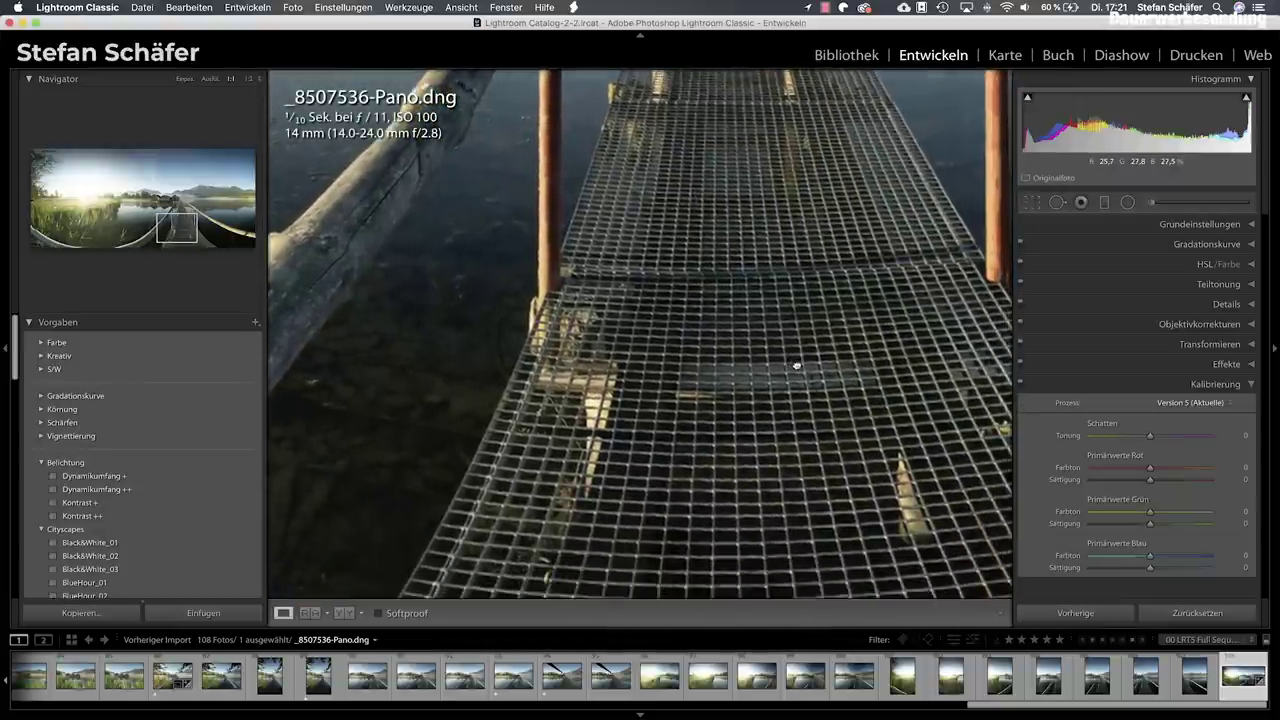
mouse_move(847, 554)
mouse_down()
mouse_move(840, 372)
mouse_move(617, 362)
mouse_up()
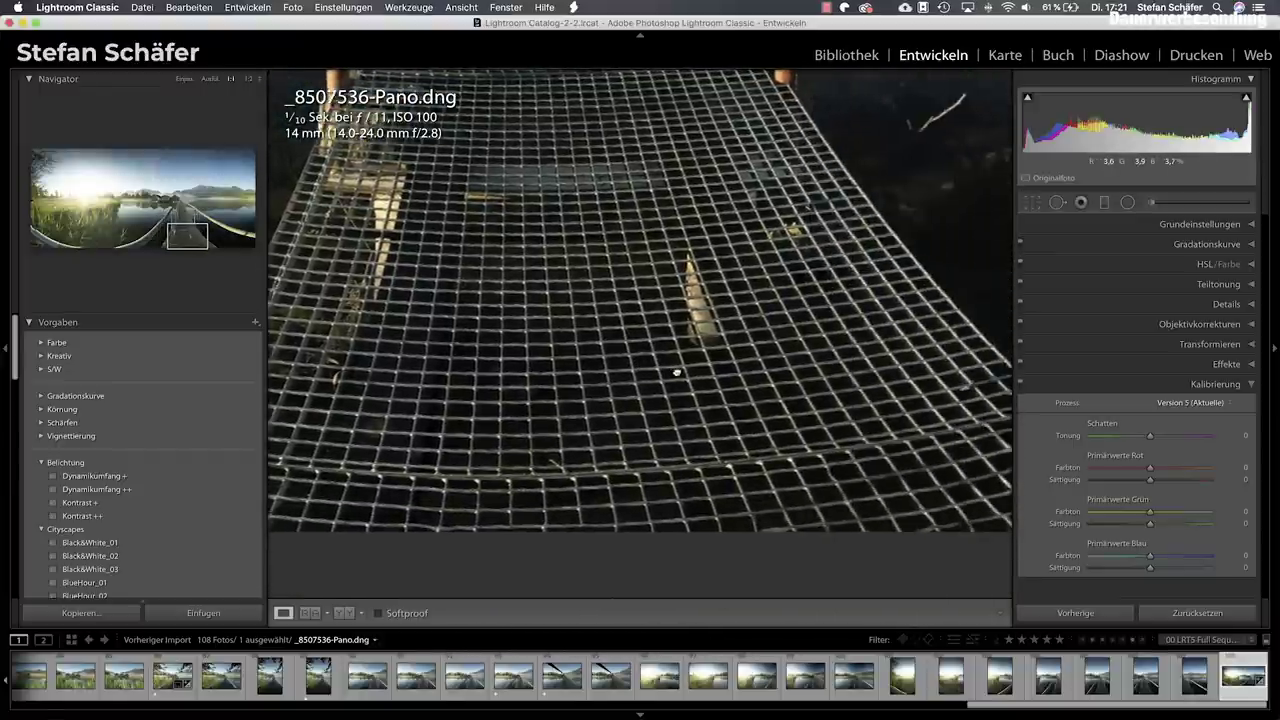
drag(889, 340, 597, 366)
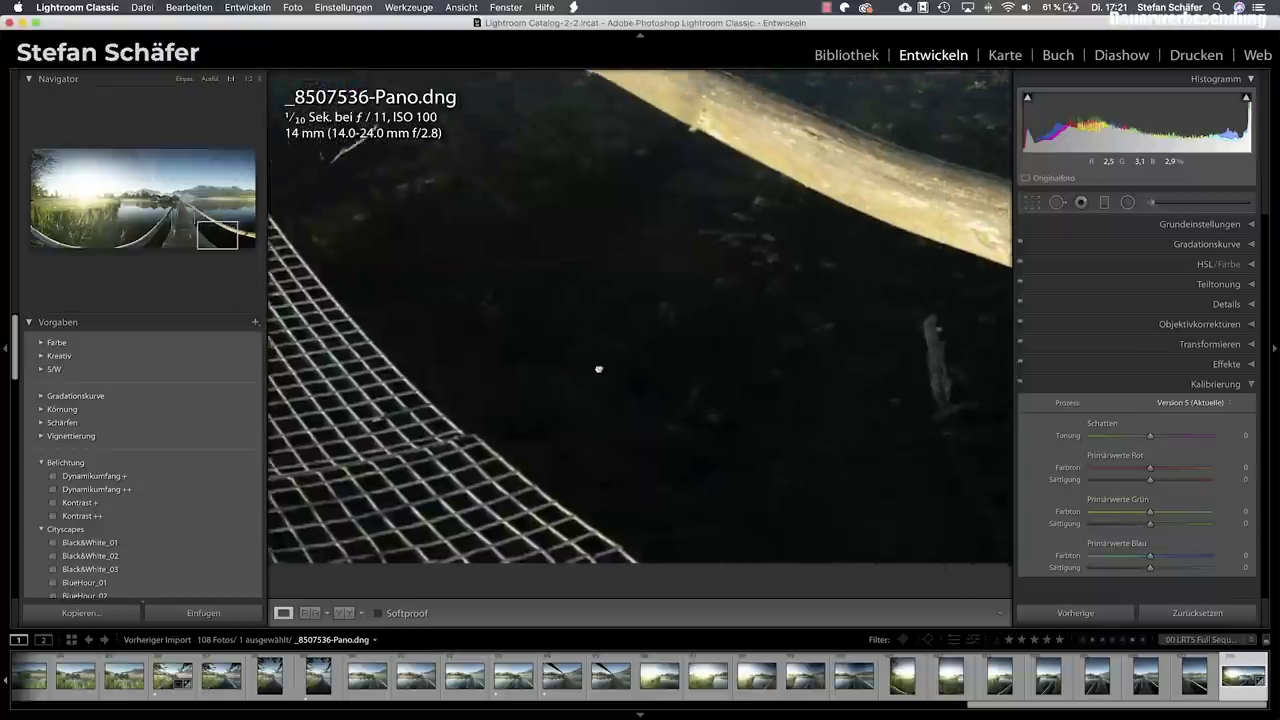
mouse_move(788, 326)
mouse_down()
mouse_move(658, 377)
mouse_move(606, 449)
mouse_move(429, 400)
mouse_up()
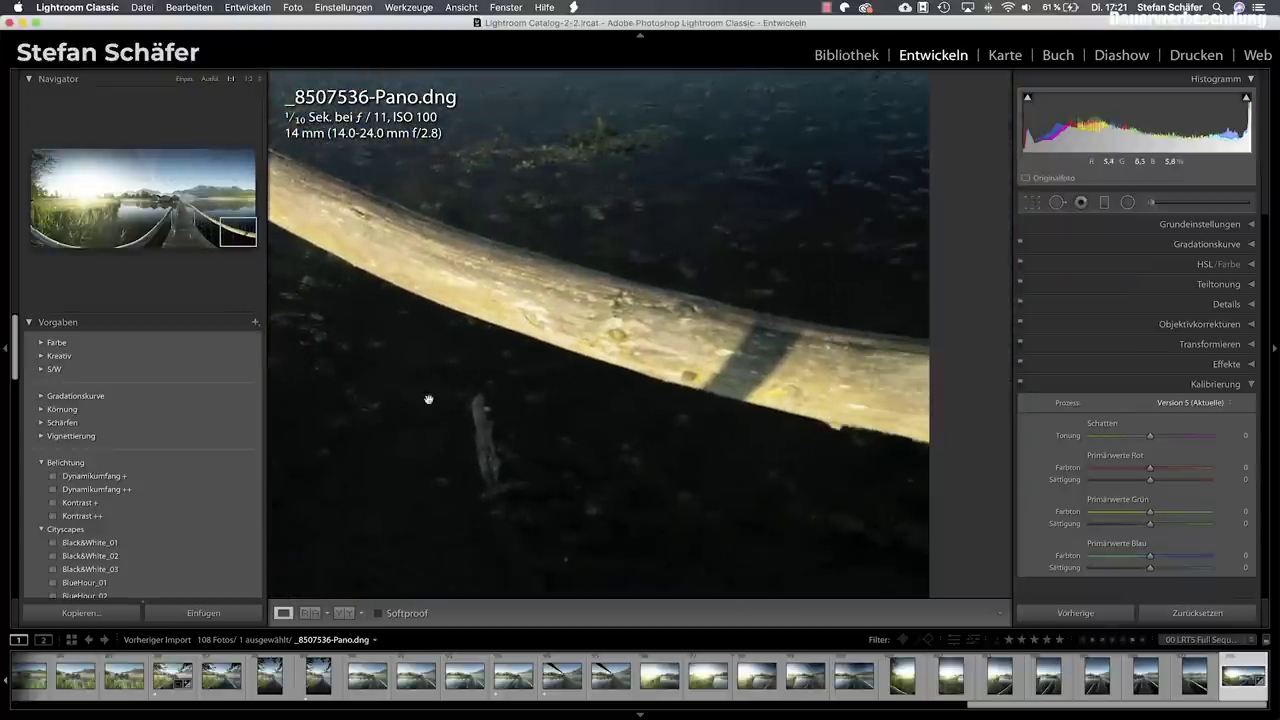
click(451, 428)
mouse_move(342, 472)
mouse_down()
mouse_move(988, 529)
mouse_move(463, 394)
mouse_up()
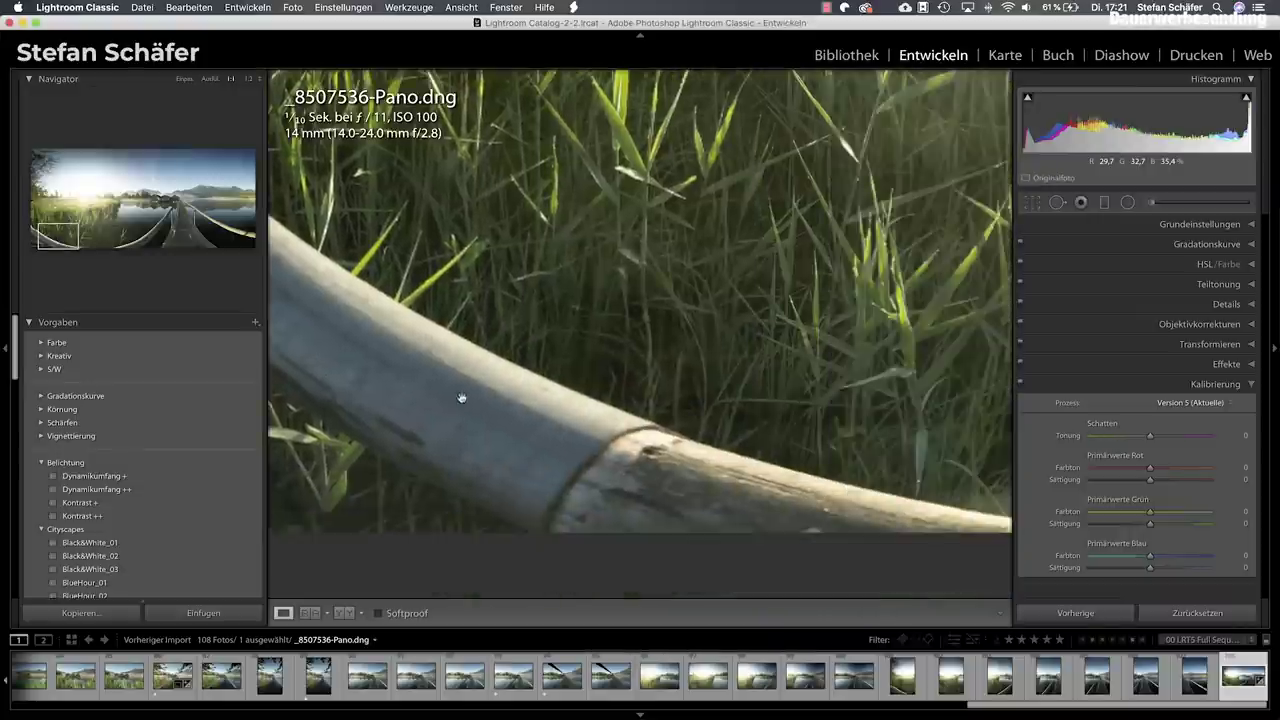
drag(903, 403, 549, 385)
mouse_move(886, 391)
mouse_down()
mouse_move(591, 391)
mouse_move(451, 420)
mouse_up()
drag(789, 375, 597, 383)
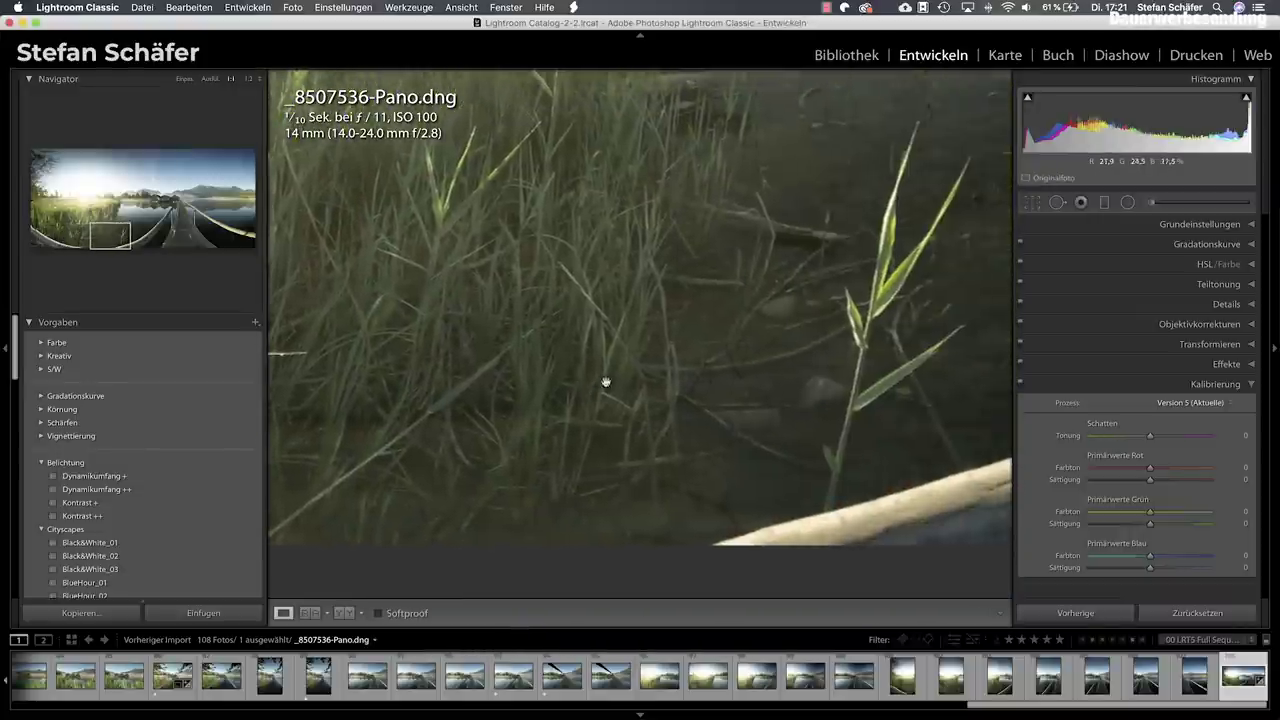
click(606, 380)
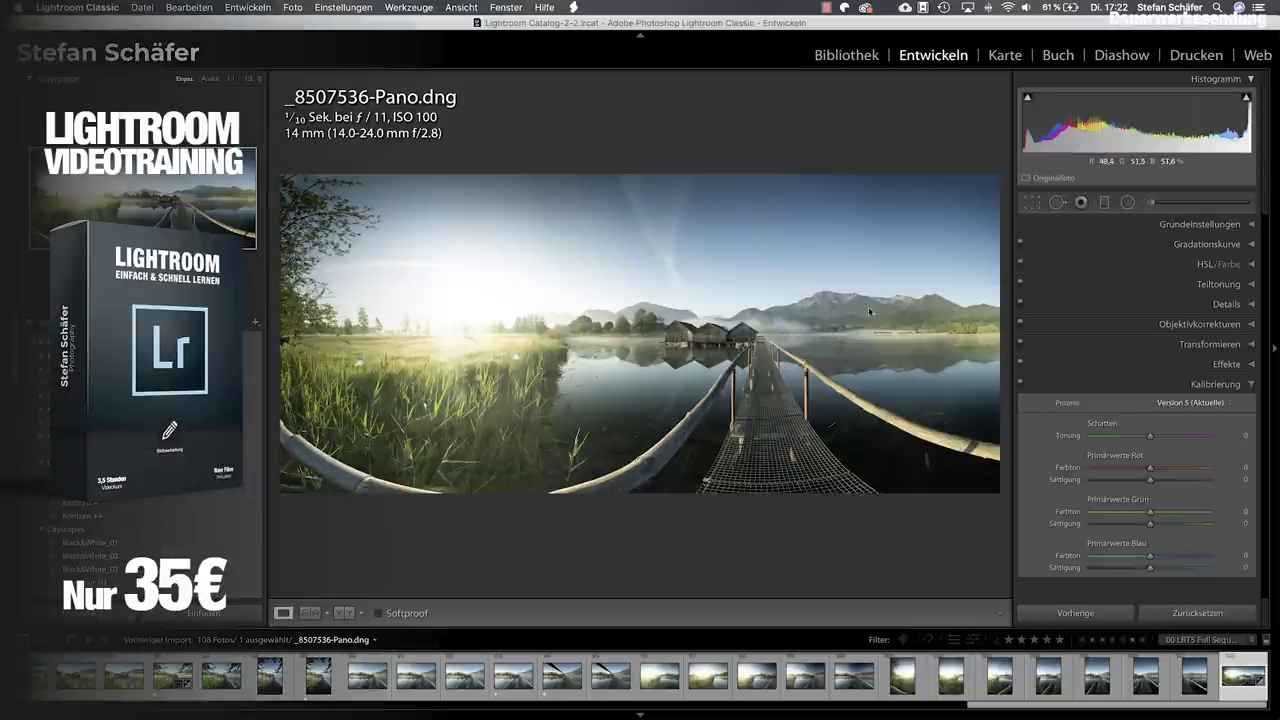
Crop the panorama's right and left ends, then shave a little off the bottom and sky.
click(1033, 202)
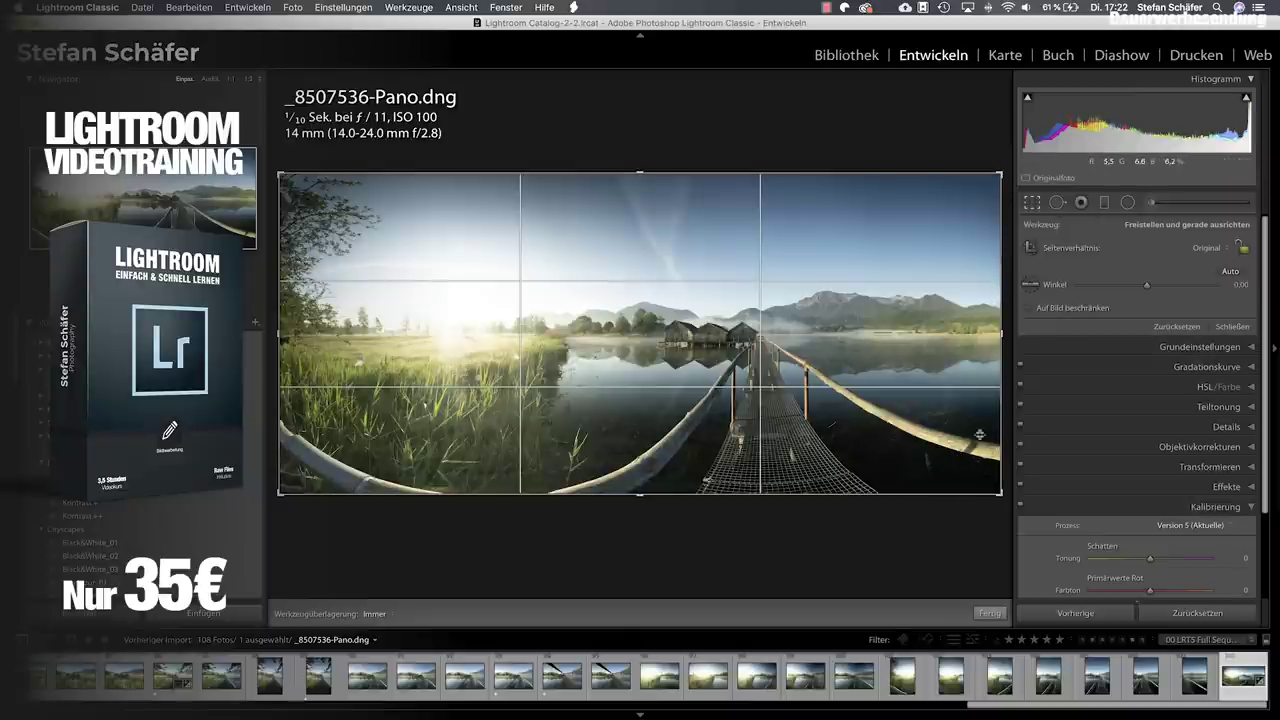
drag(1000, 327, 975, 330)
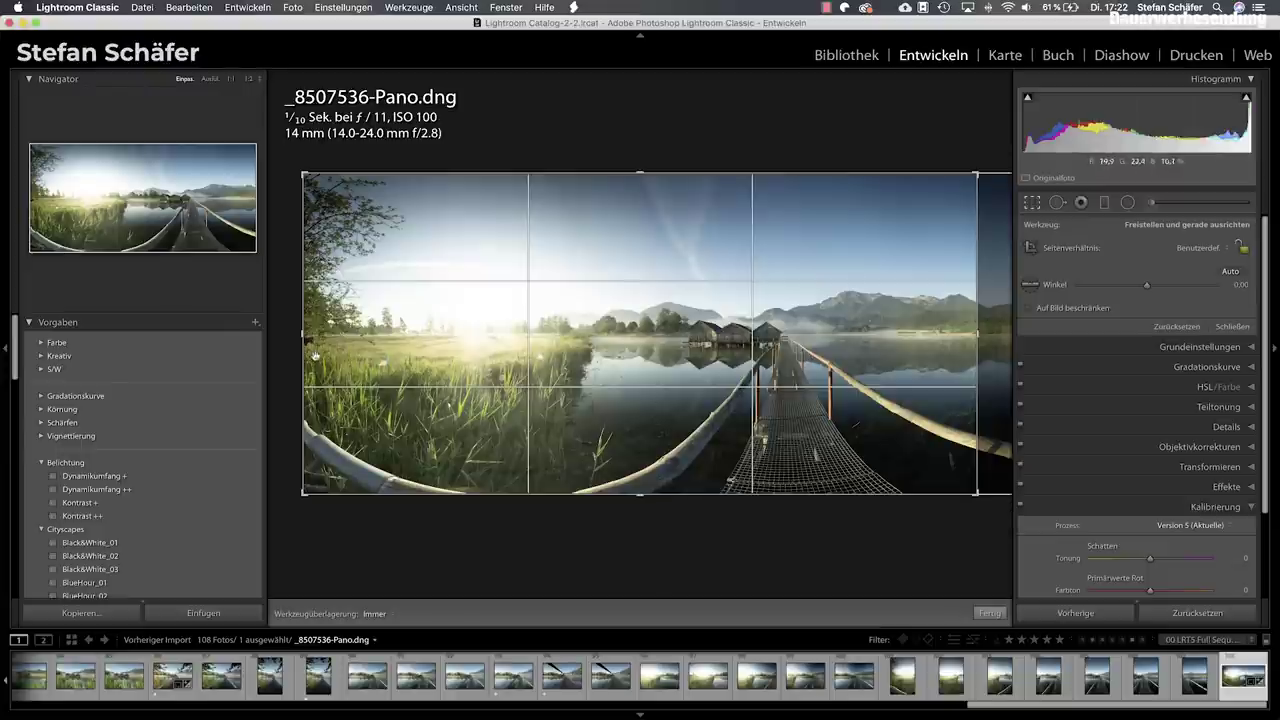
drag(304, 340, 337, 339)
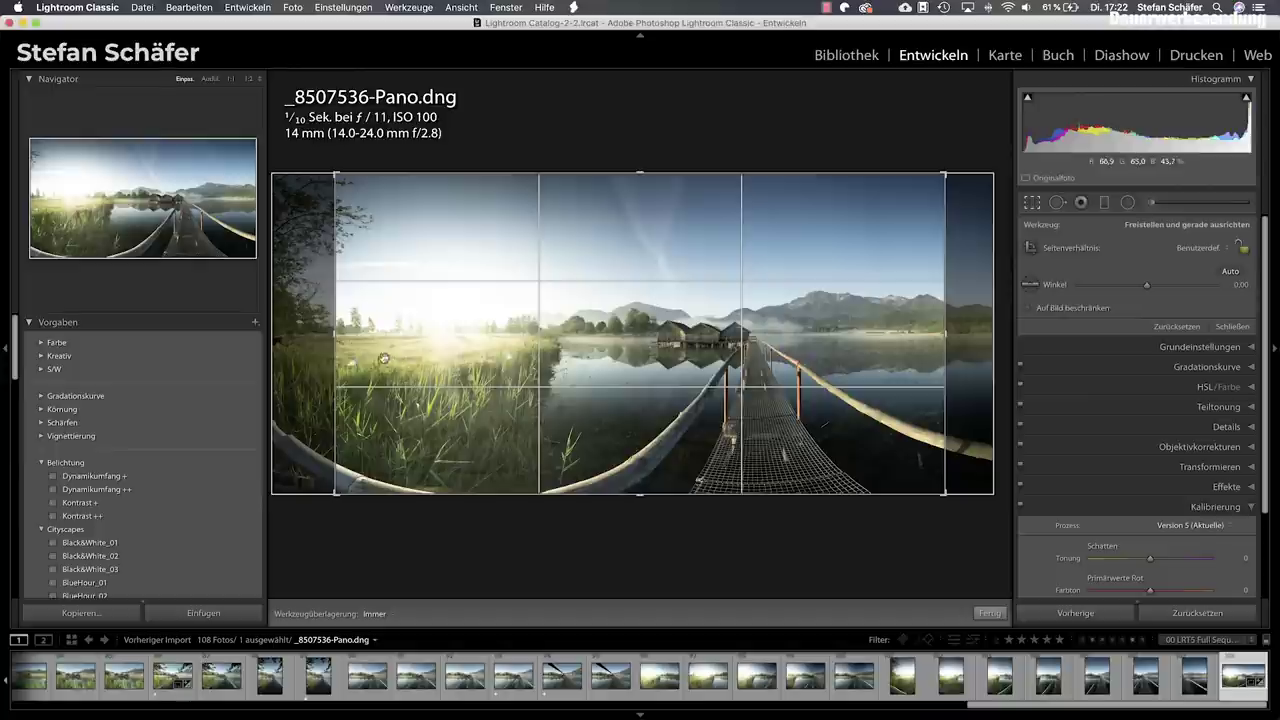
drag(336, 337, 325, 337)
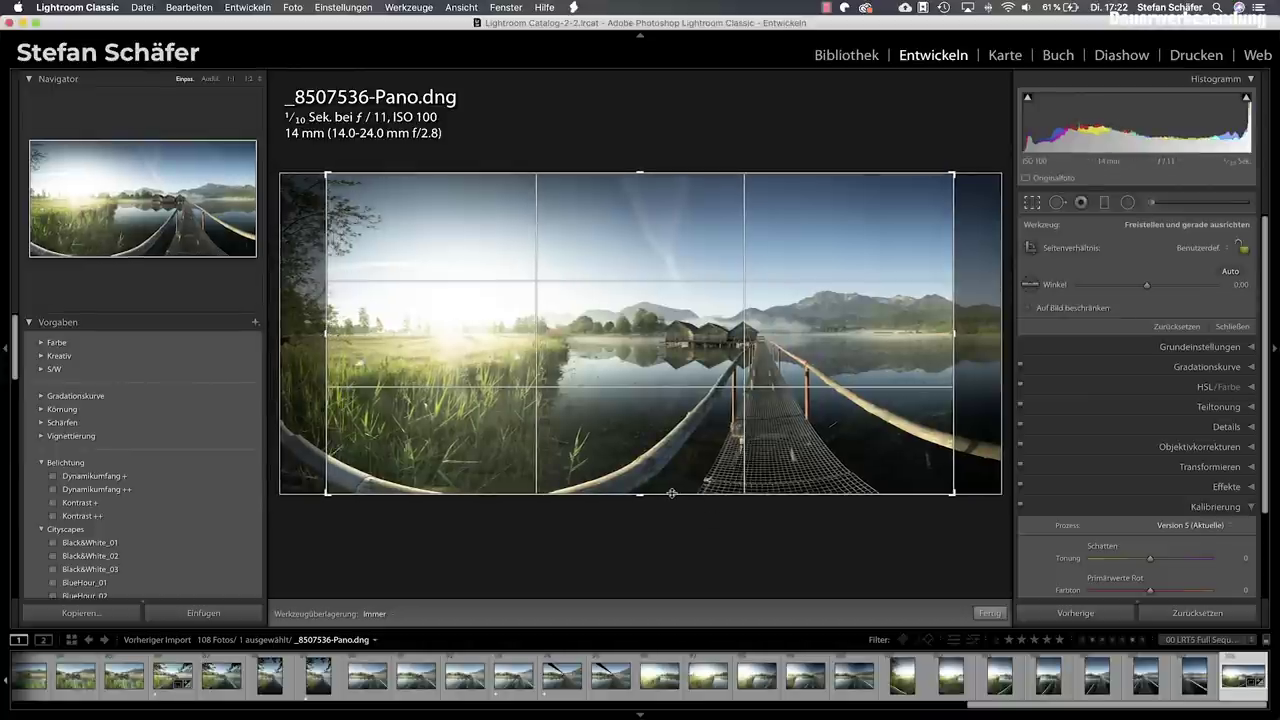
drag(671, 492, 666, 496)
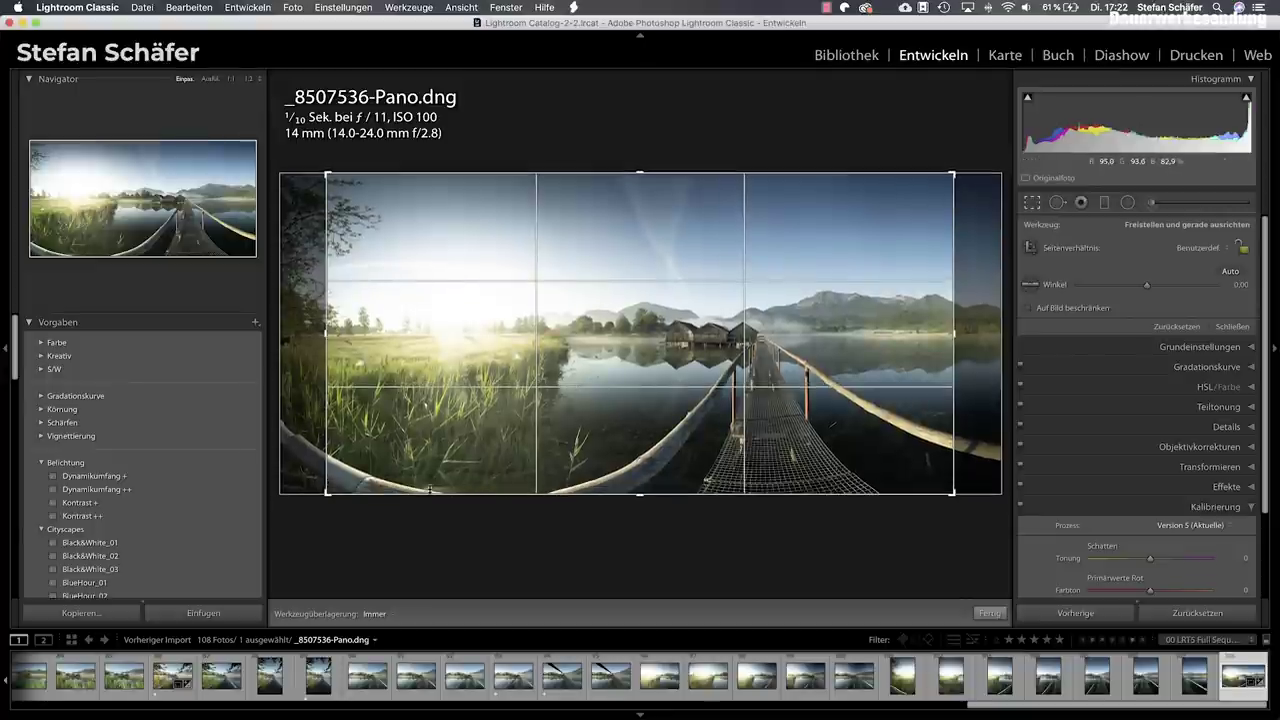
drag(649, 494, 650, 488)
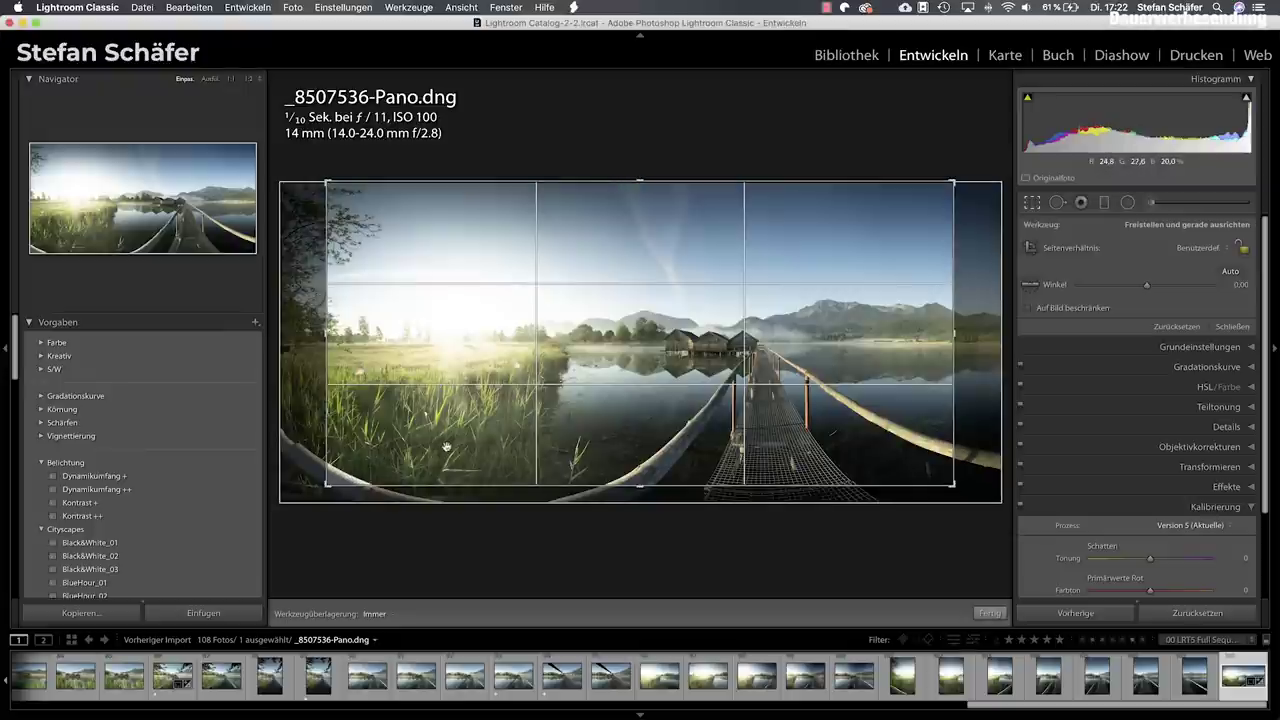
drag(639, 183, 641, 188)
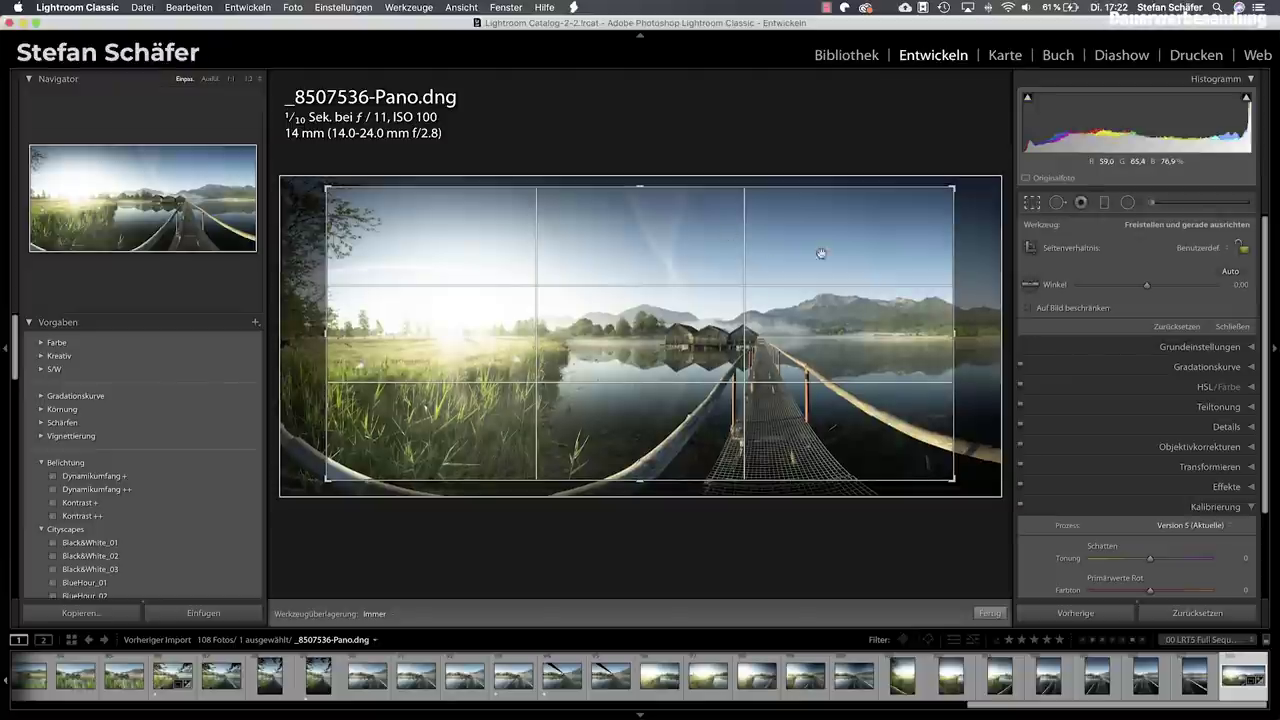
Lock the crop to 2 x 1 and reposition the photo to frame the boathouses and jetty.
click(1192, 250)
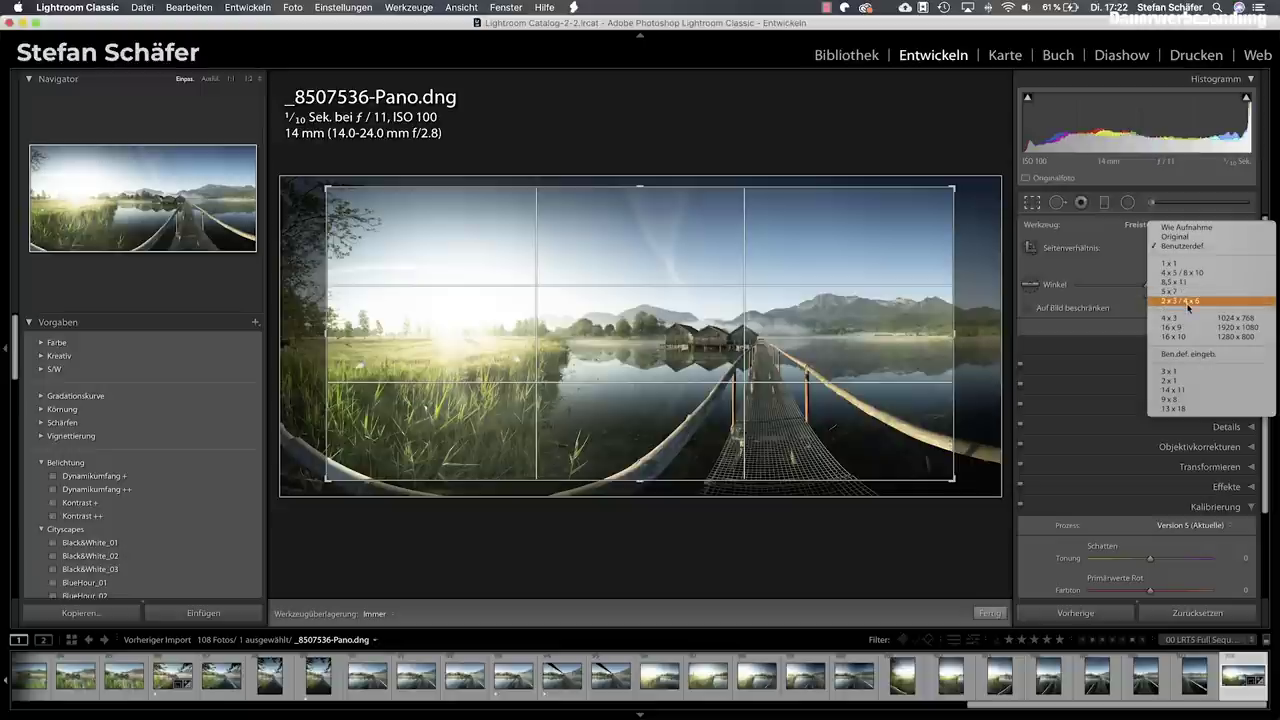
click(1186, 382)
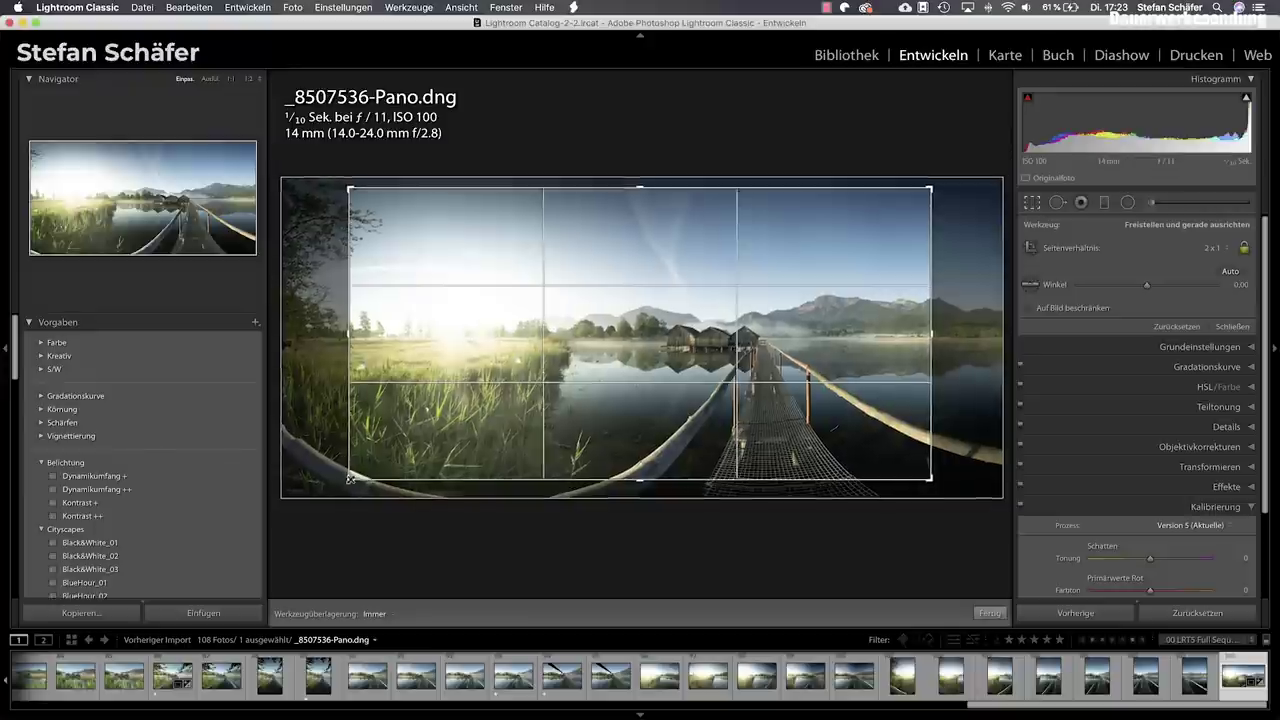
drag(350, 478, 532, 508)
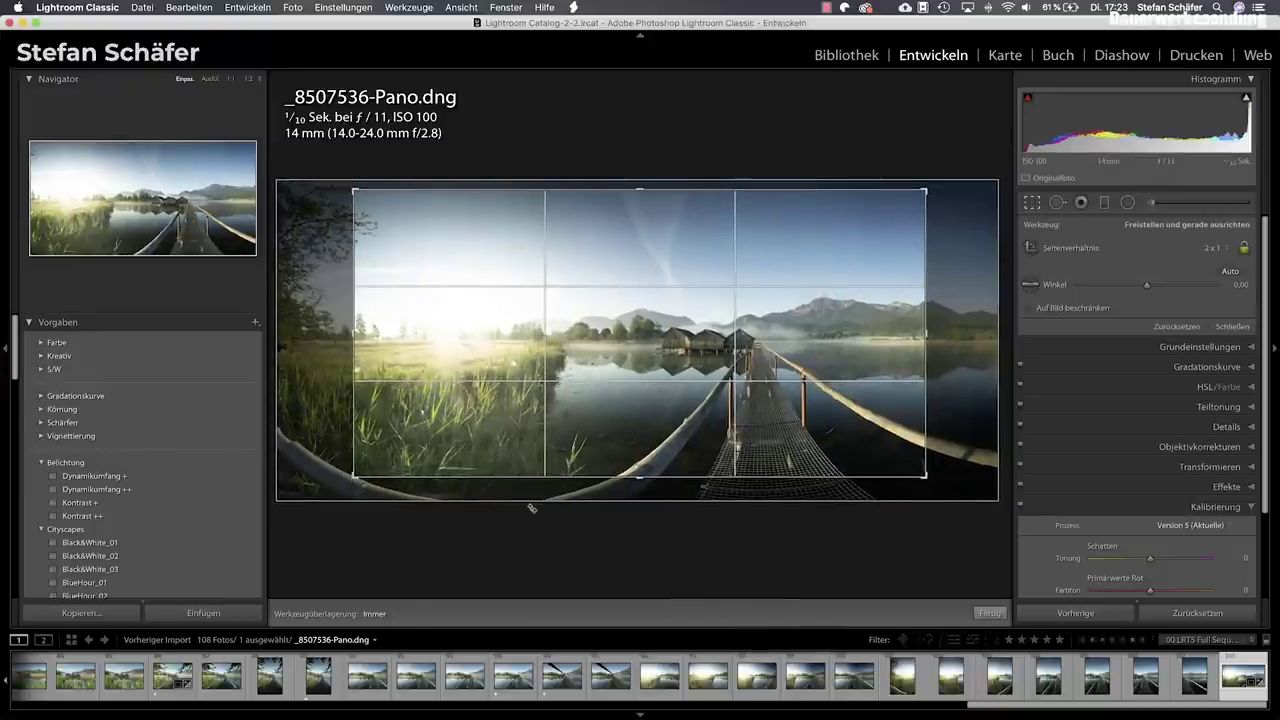
drag(514, 450, 522, 454)
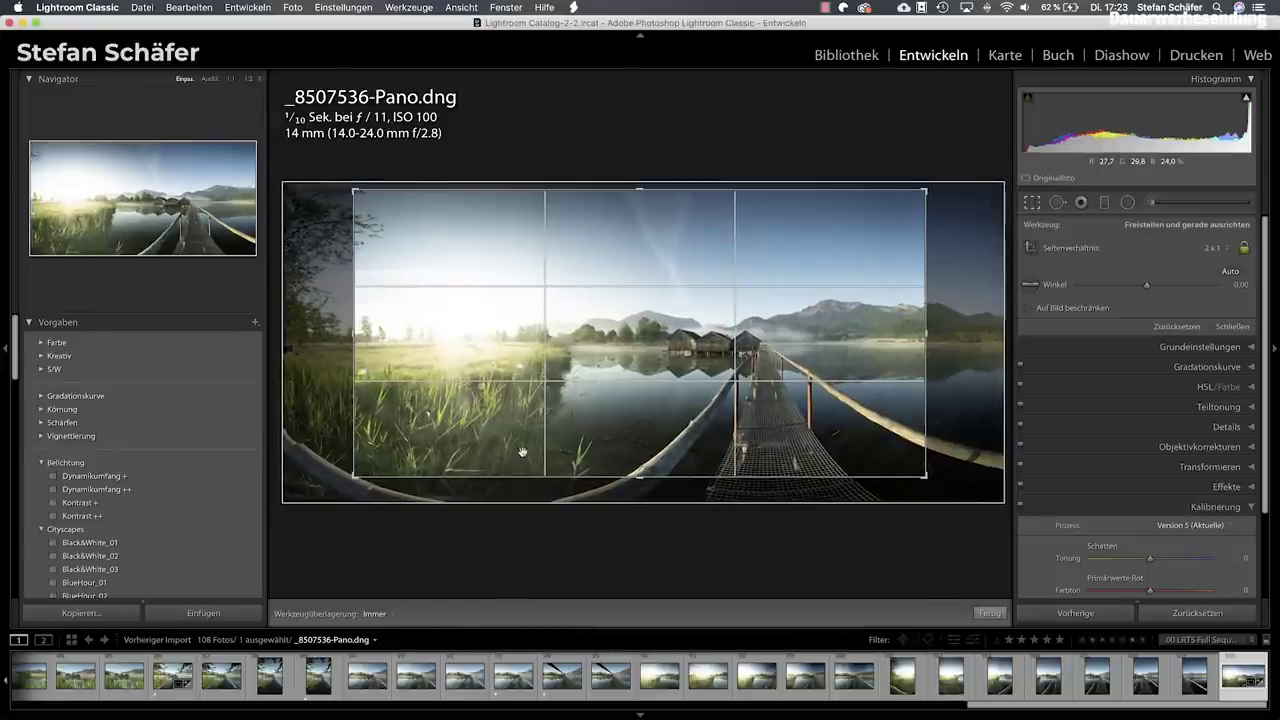
drag(522, 453, 522, 455)
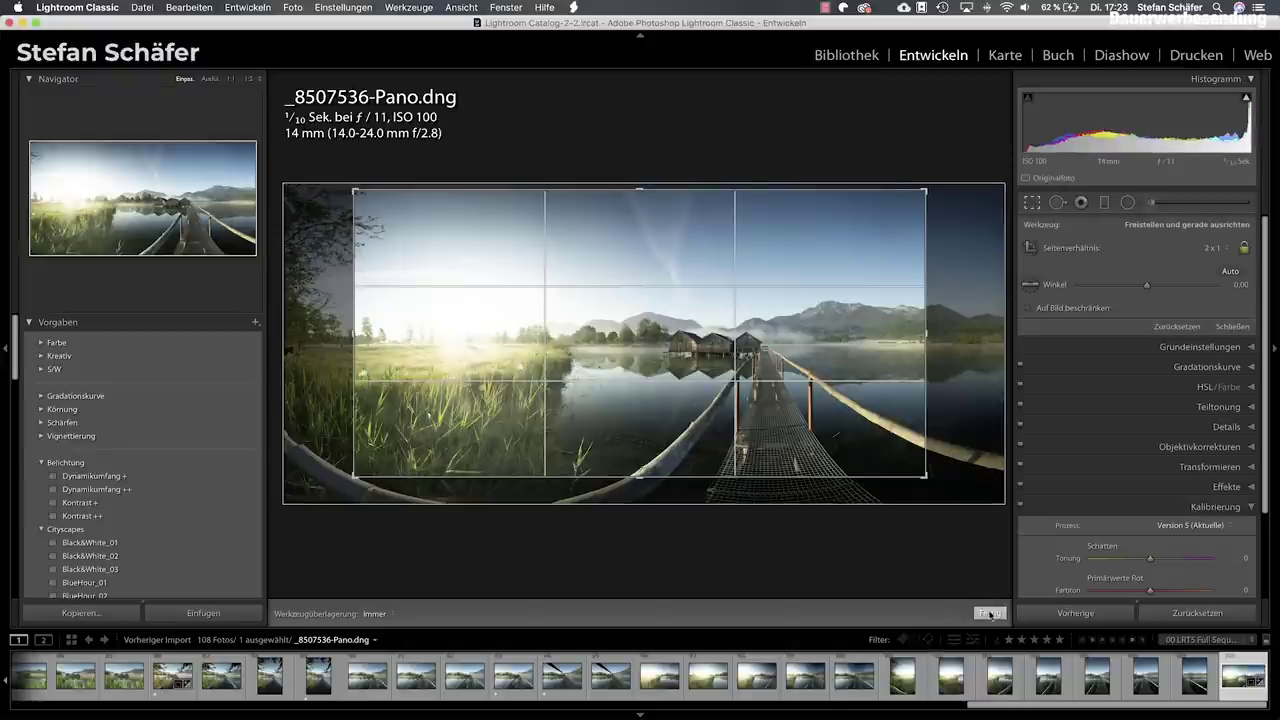
key(l)
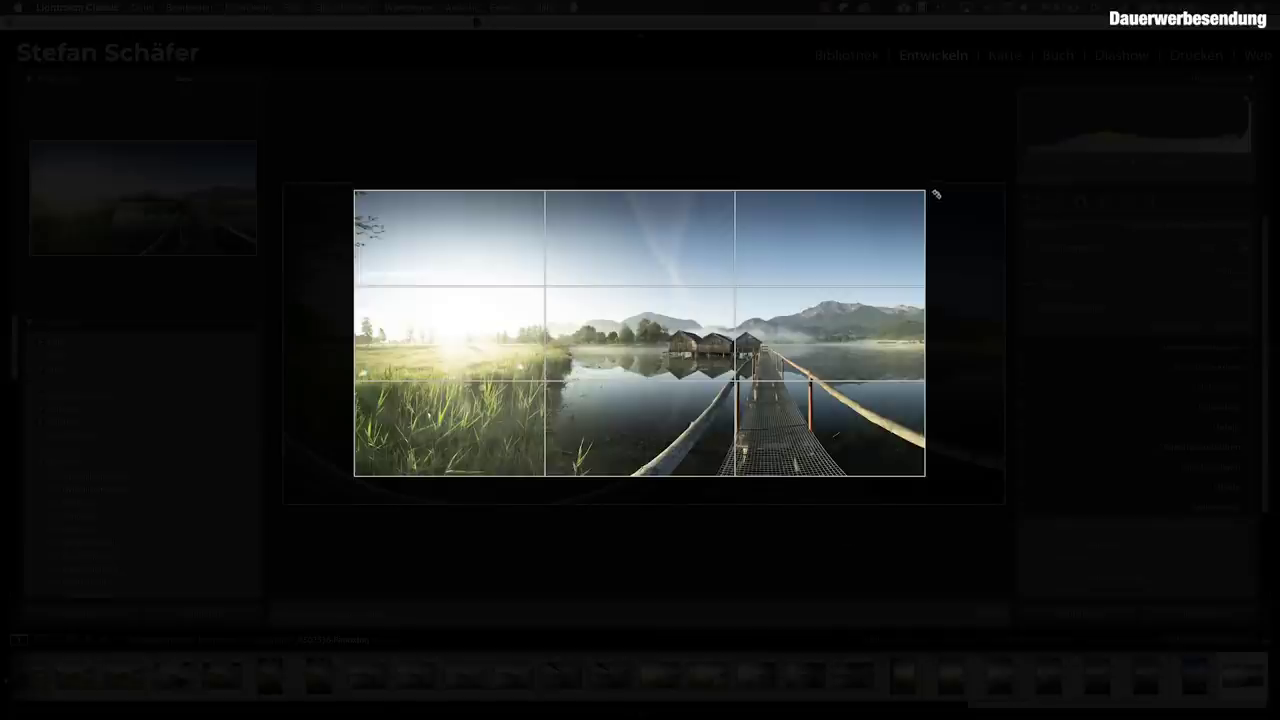
drag(936, 194, 938, 189)
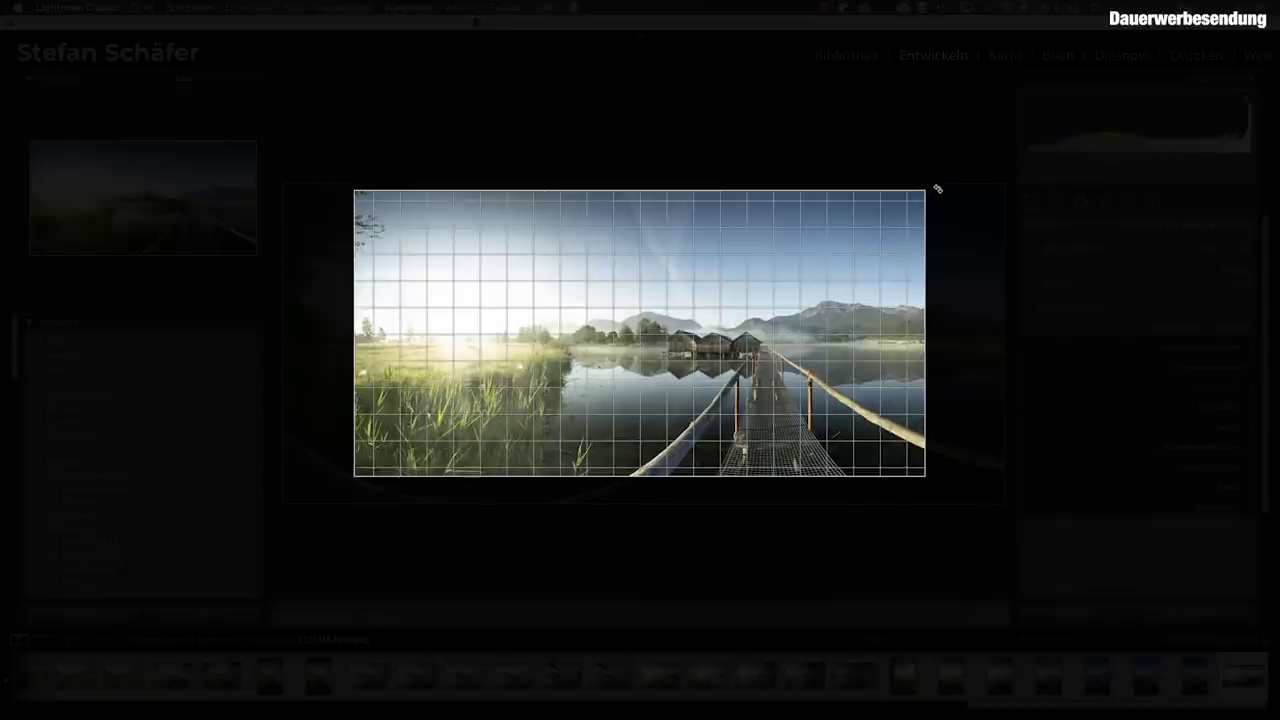
drag(938, 189, 940, 190)
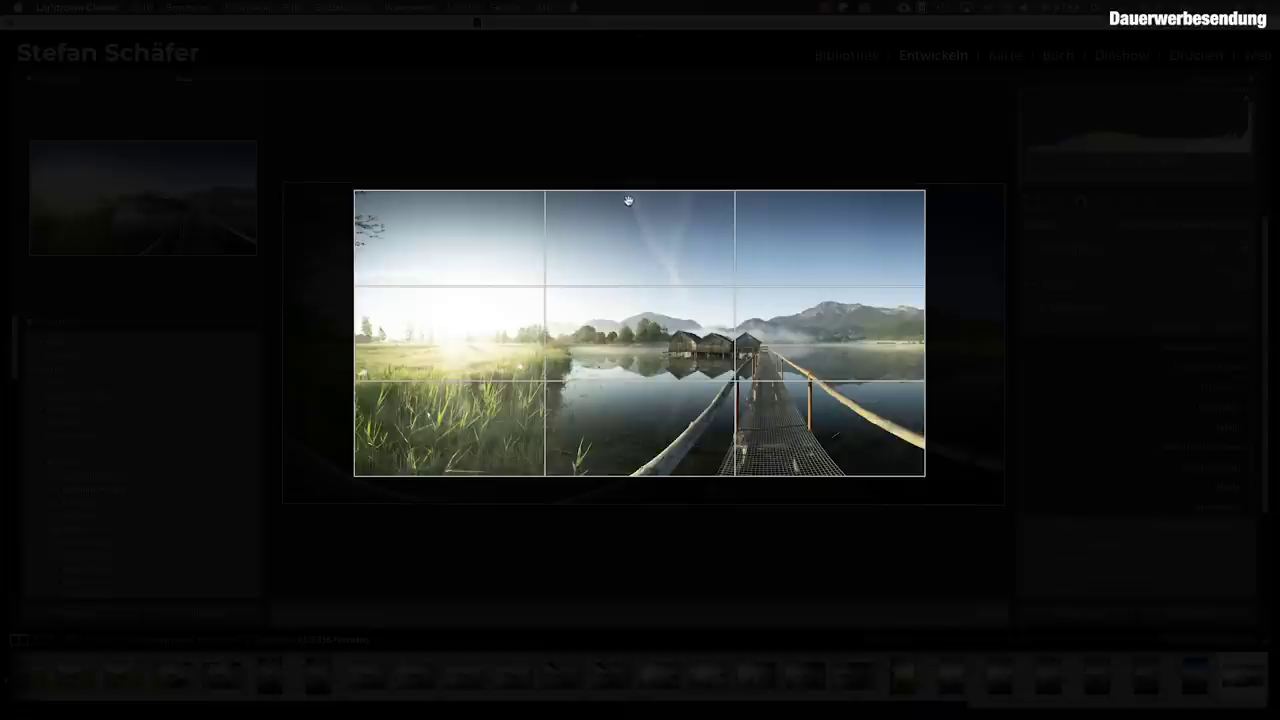
drag(629, 195, 627, 203)
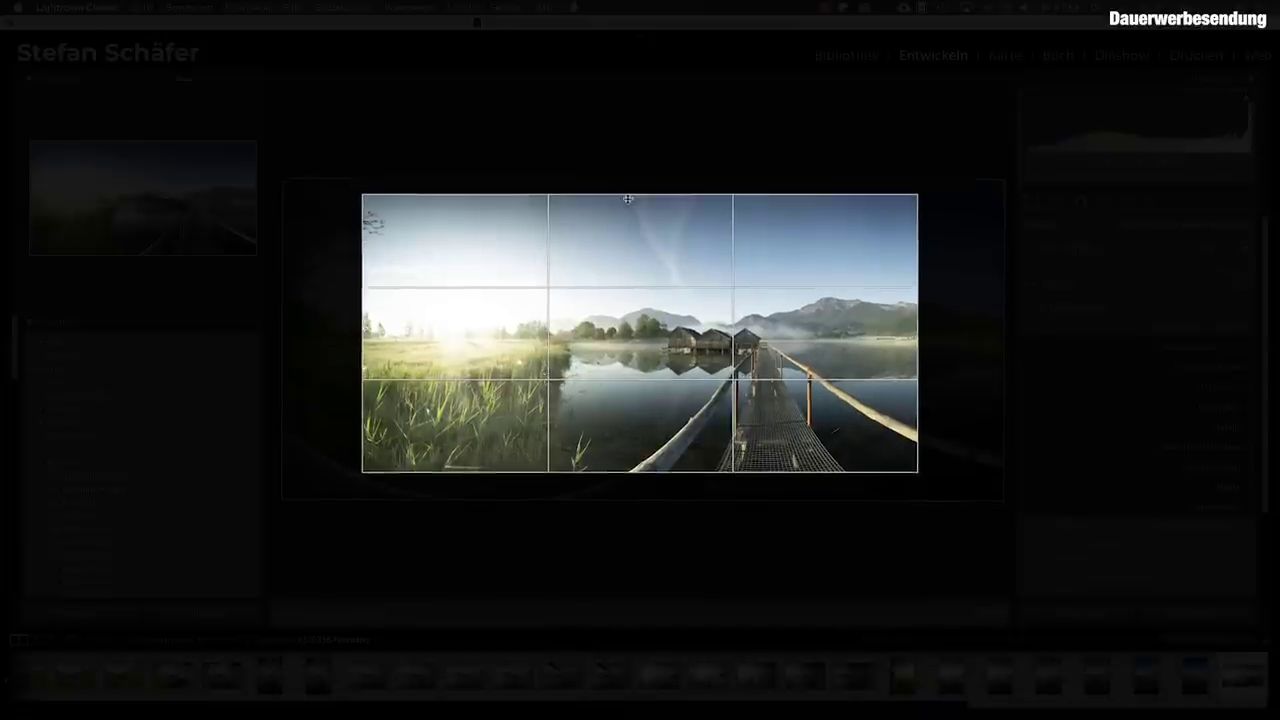
drag(627, 203, 627, 197)
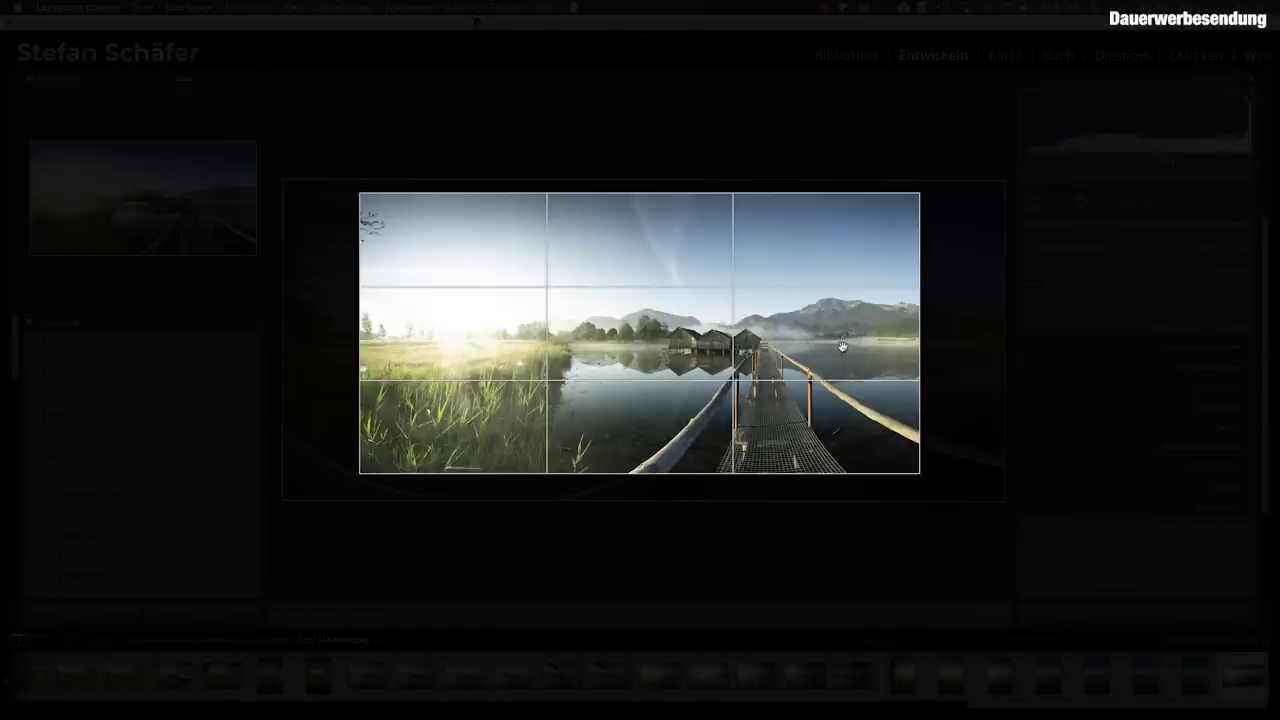
key(d)
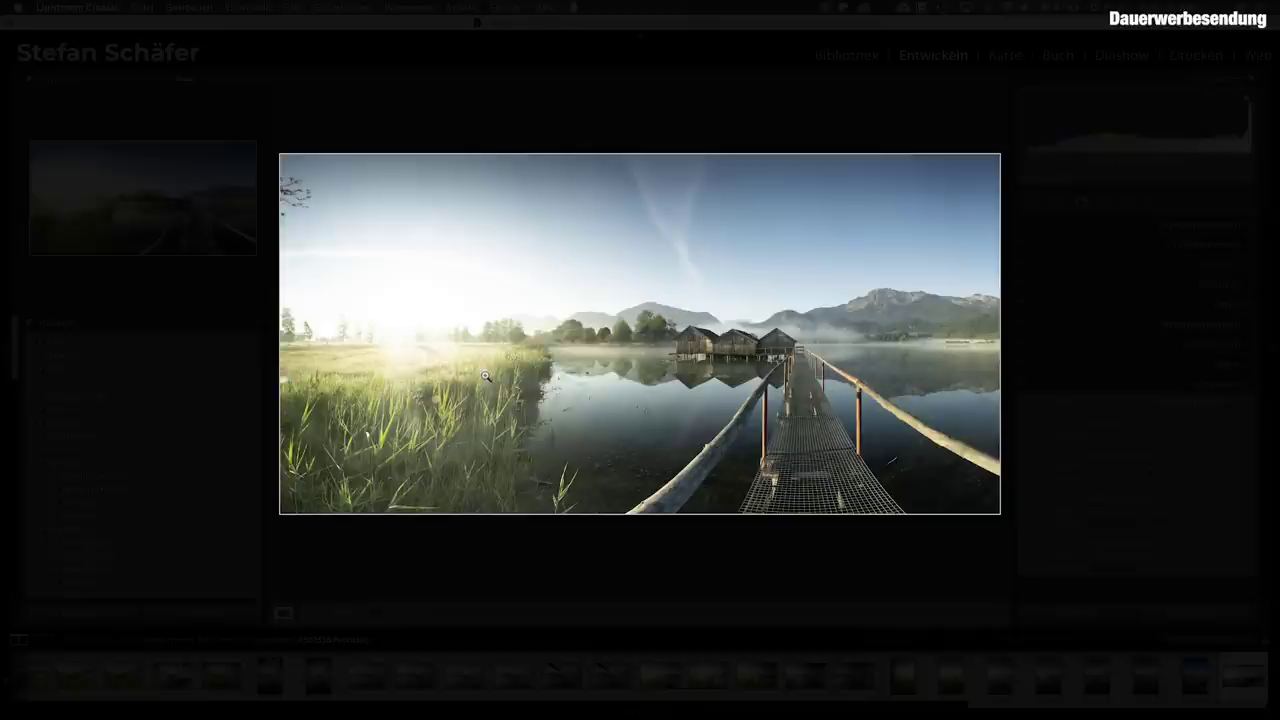
key(l)
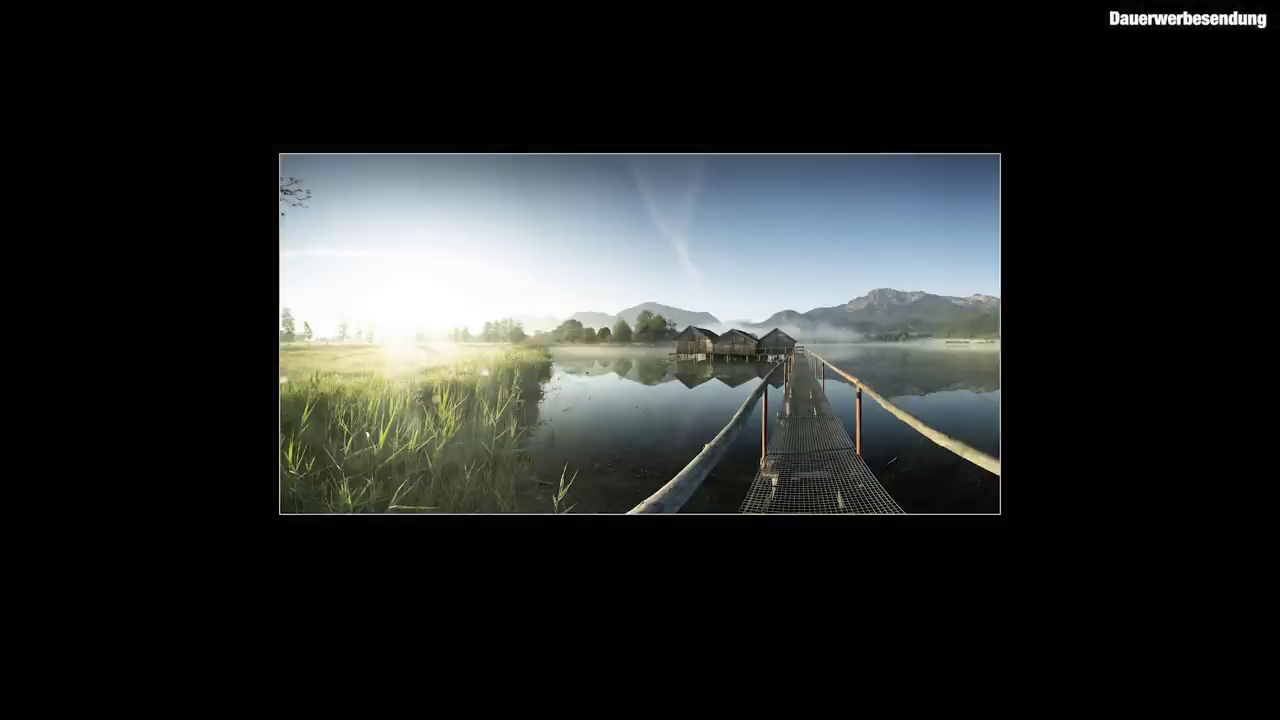
key(l)
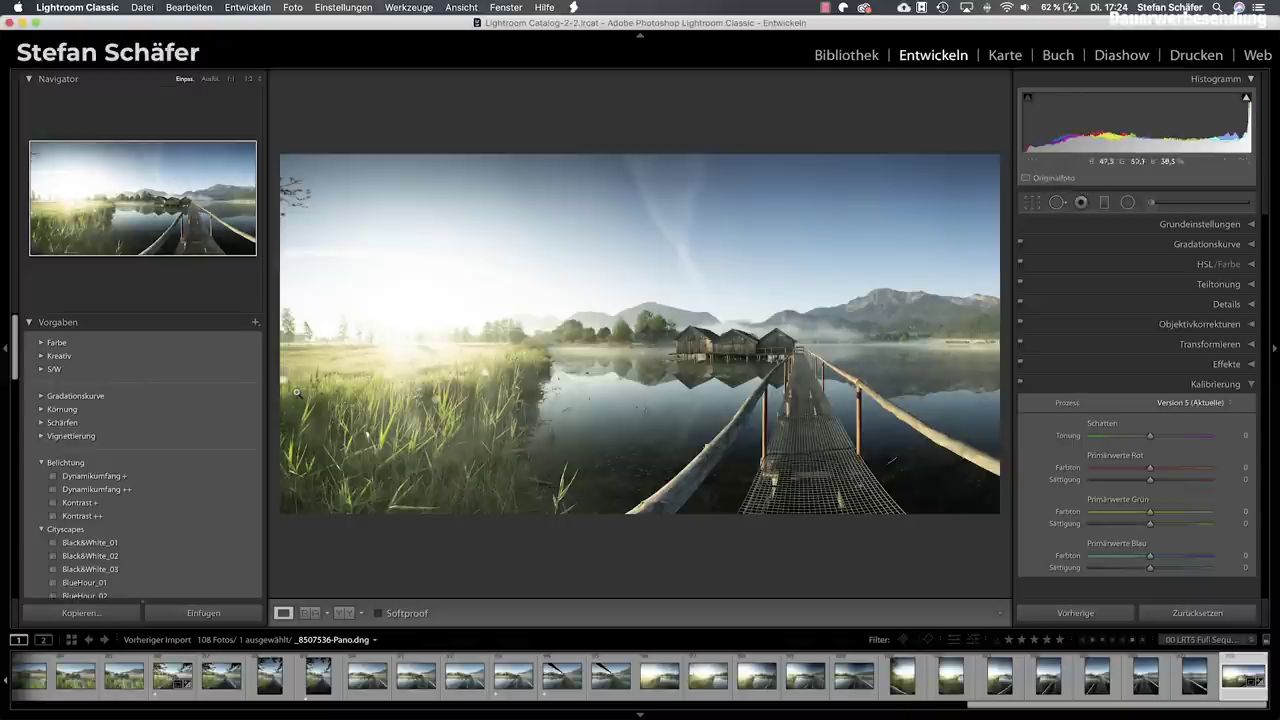
Zoom 1:1 on the left grass and set up Spot Removal with less feather and a larger size.
drag(285, 398, 462, 383)
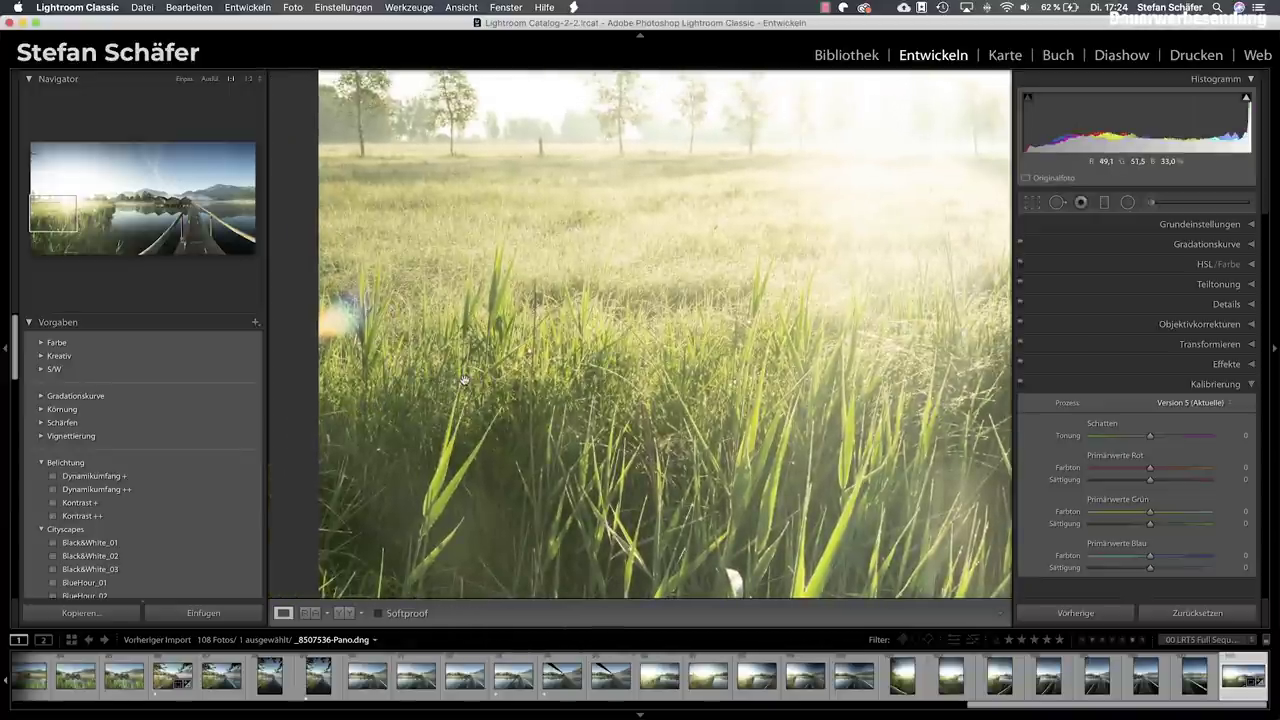
click(1057, 202)
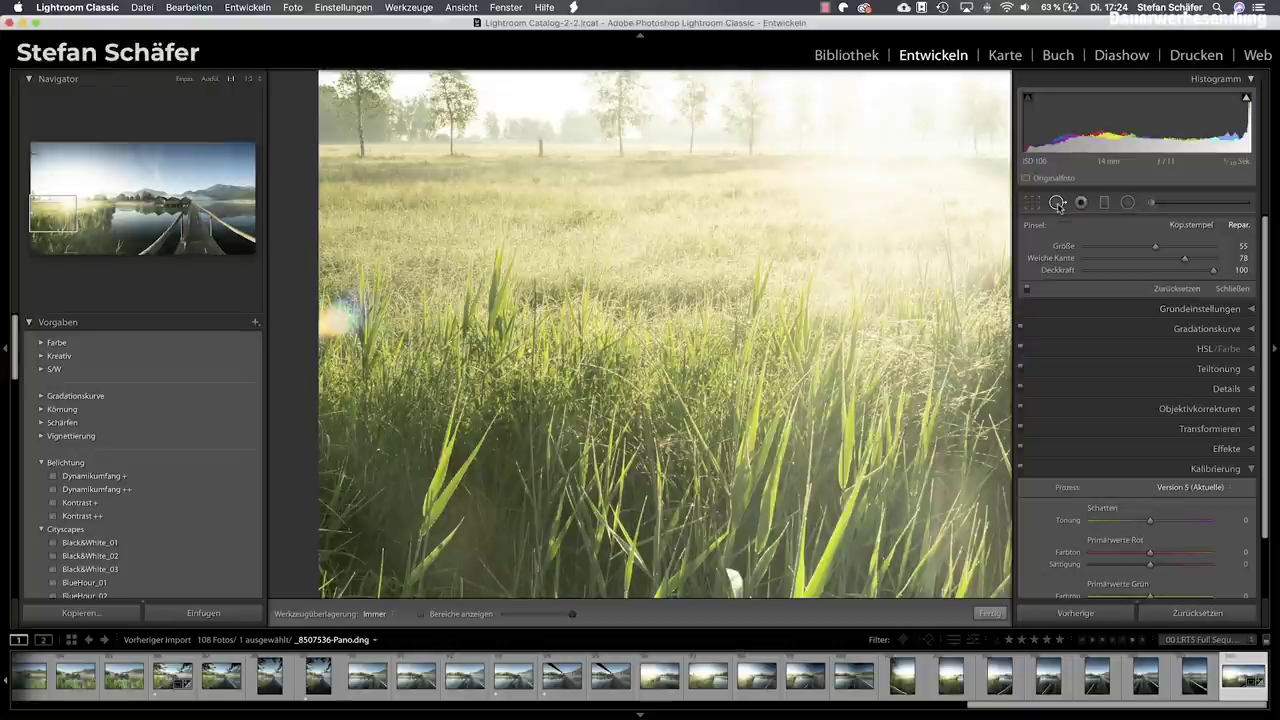
drag(1183, 261, 1172, 262)
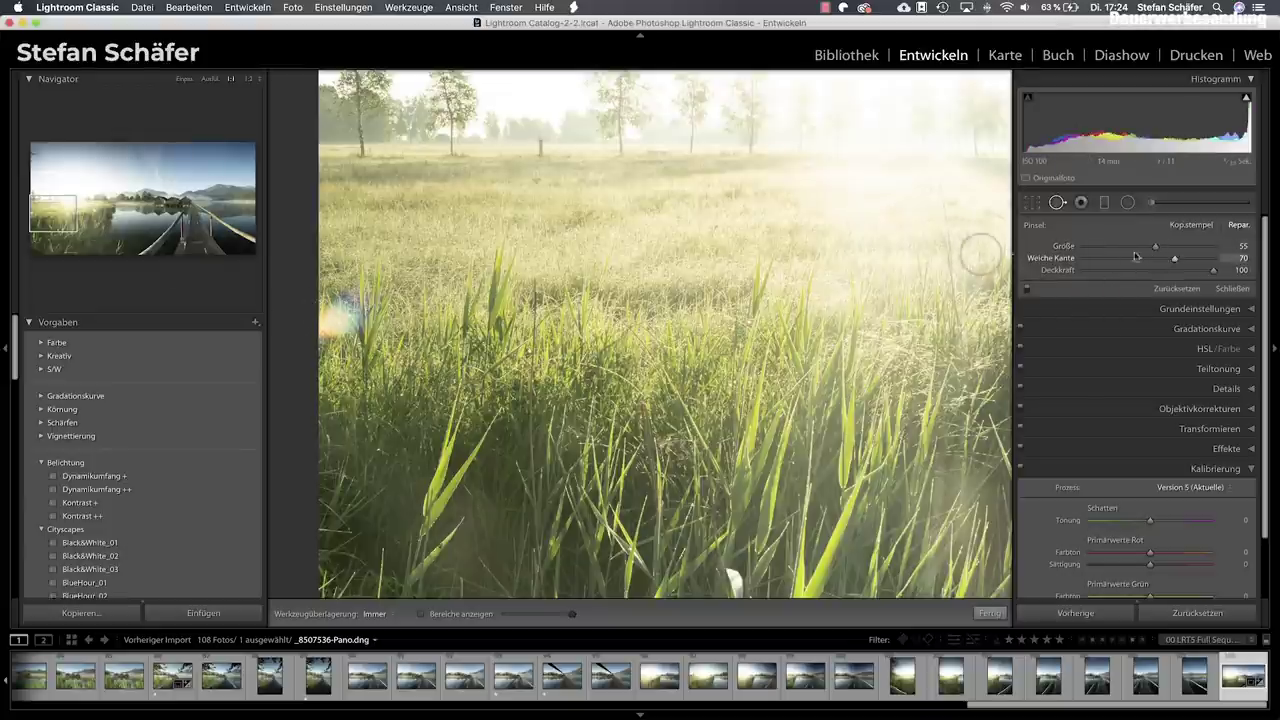
drag(1155, 246, 1163, 248)
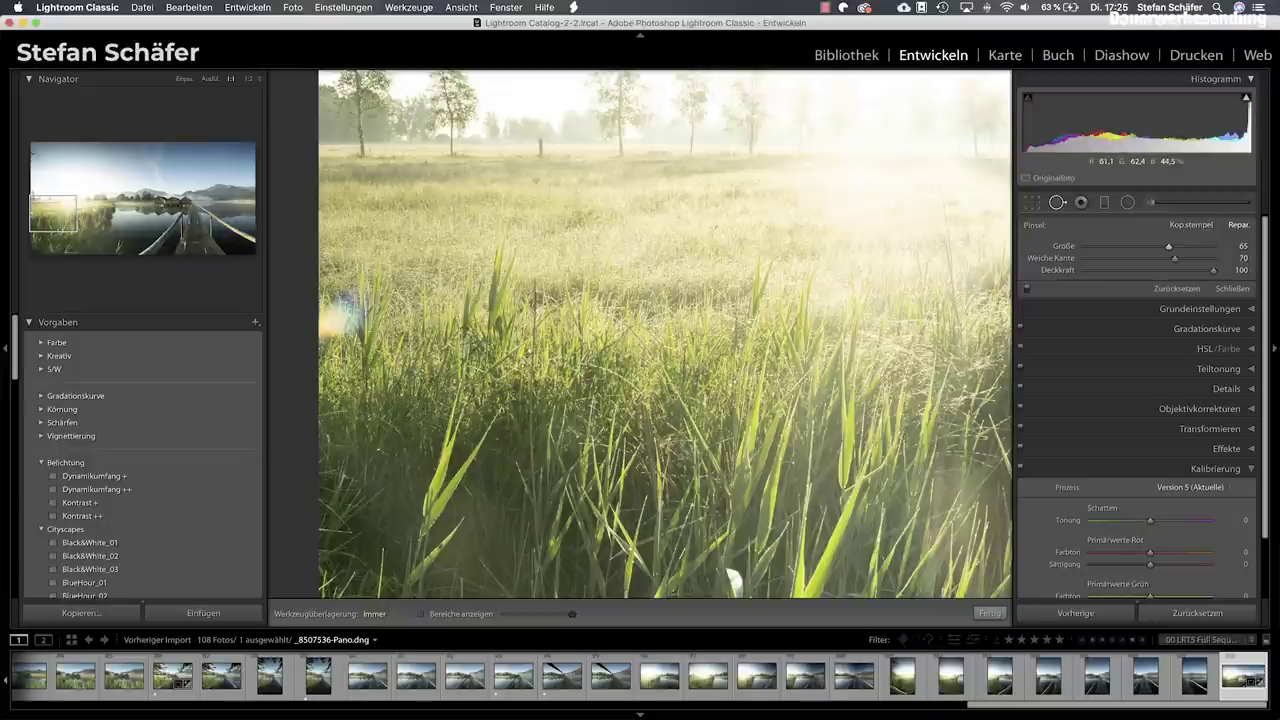
Heal the colourful flare at the left edge at size 65, fine-tuning its source area.
click(336, 321)
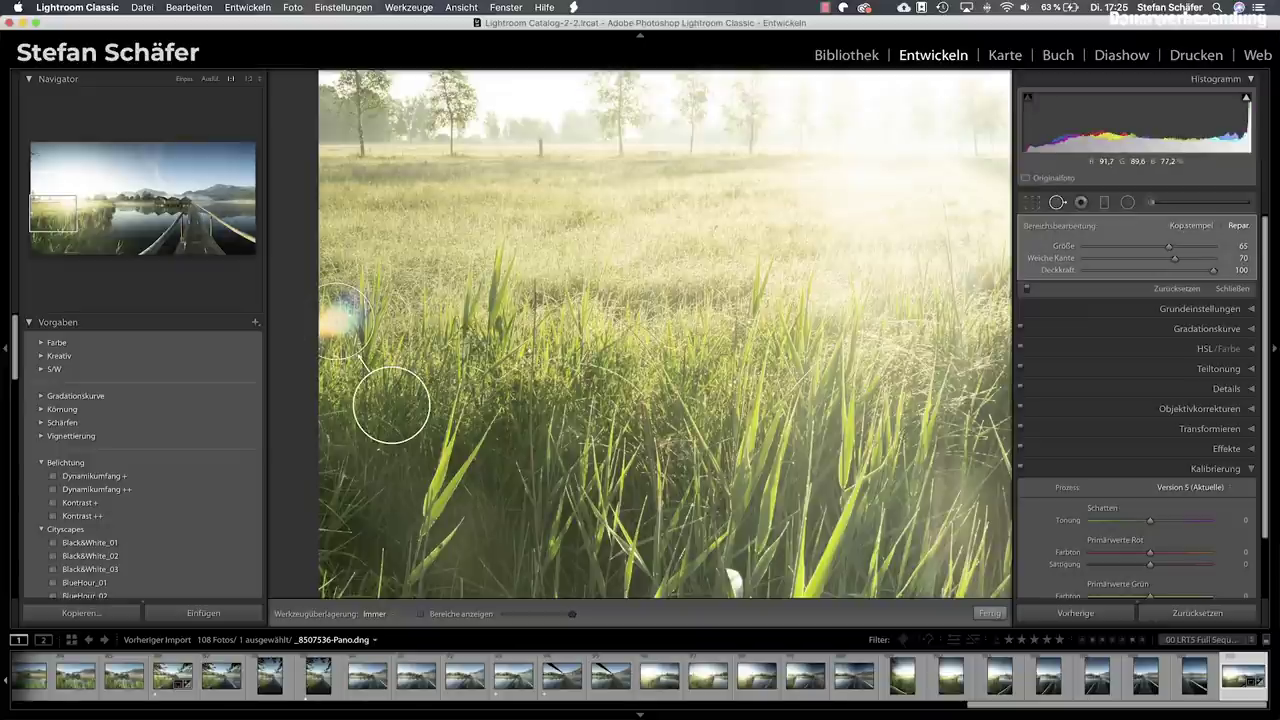
drag(376, 403, 370, 400)
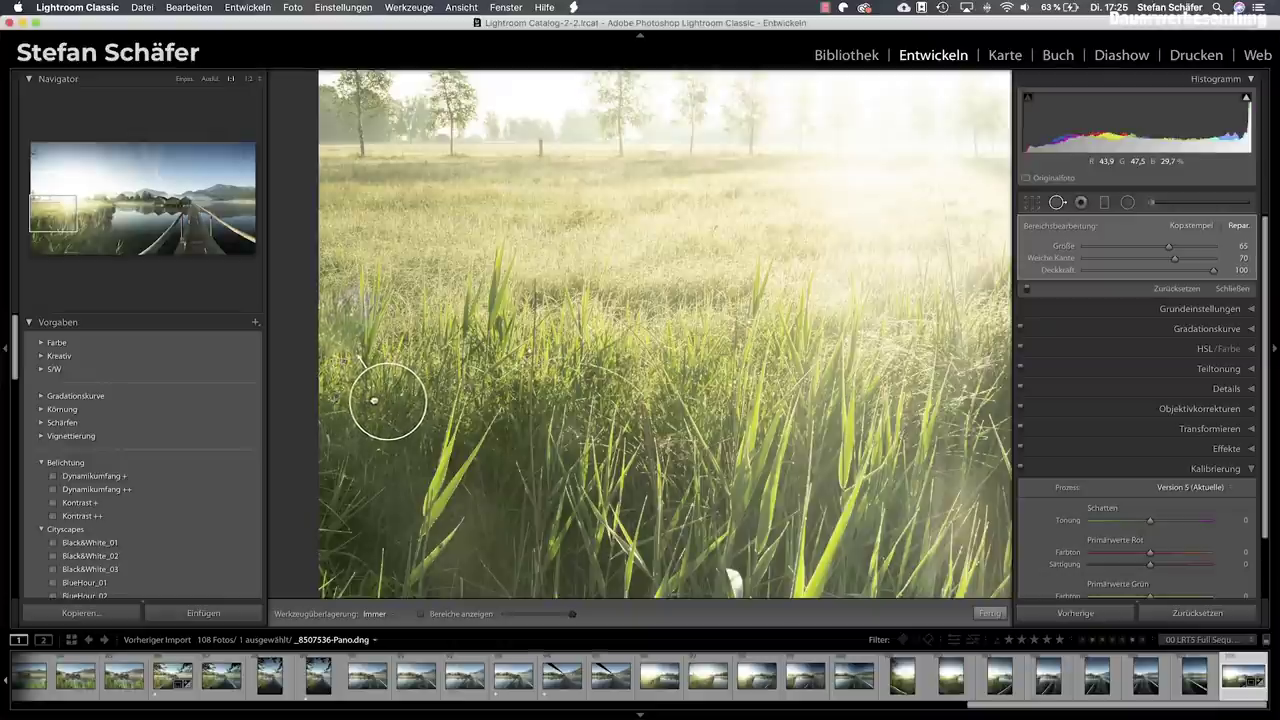
drag(370, 400, 373, 399)
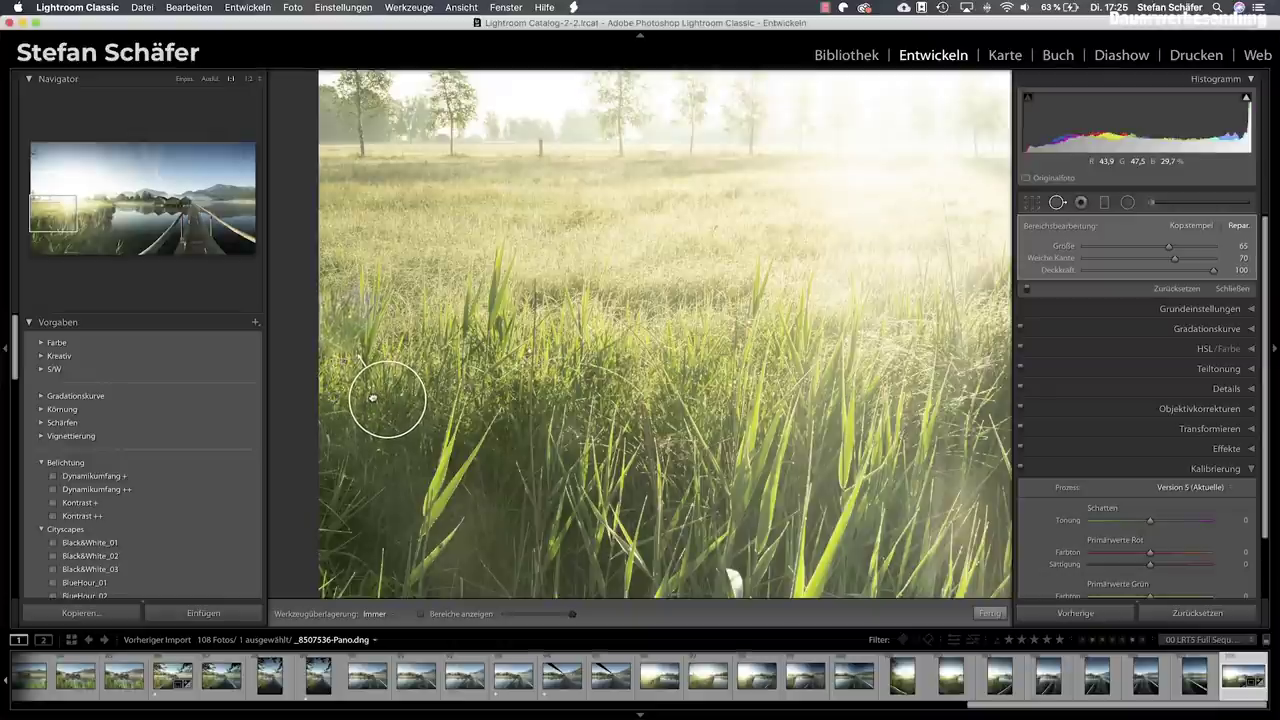
click(989, 613)
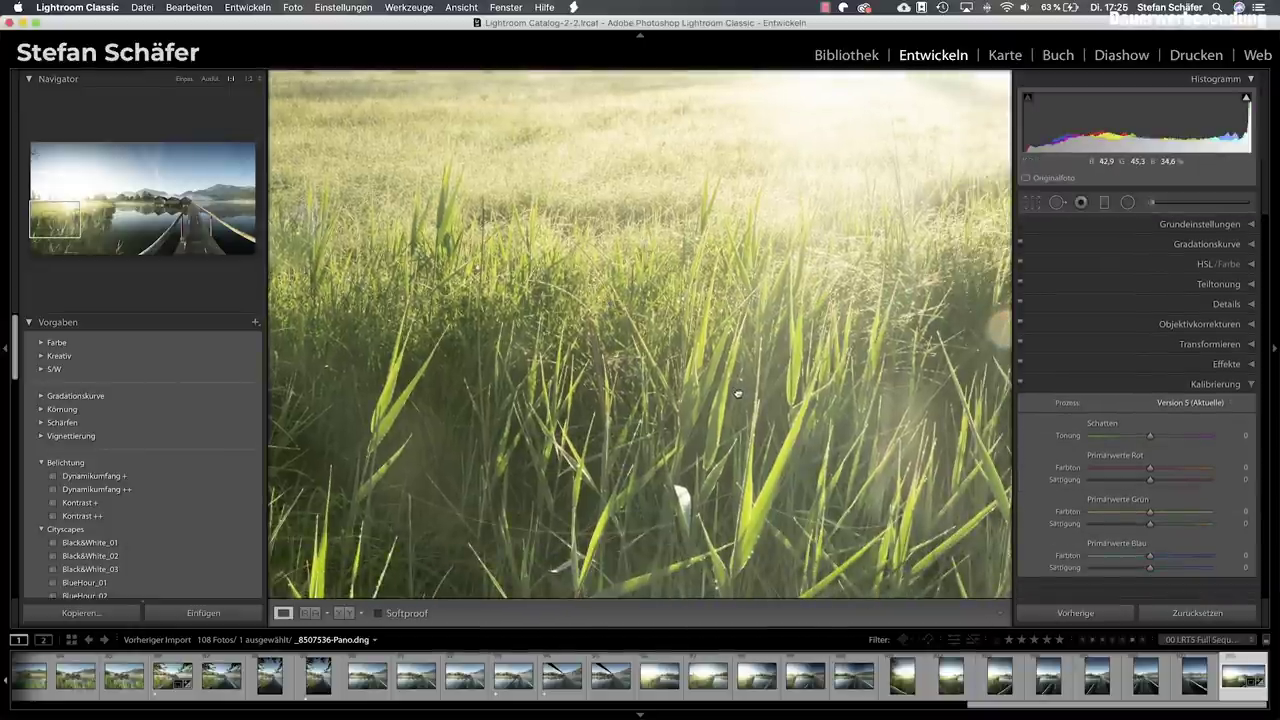
Pan to the misty trees, briefly enter Spot Removal without changes, and return to Fit.
drag(738, 394, 806, 457)
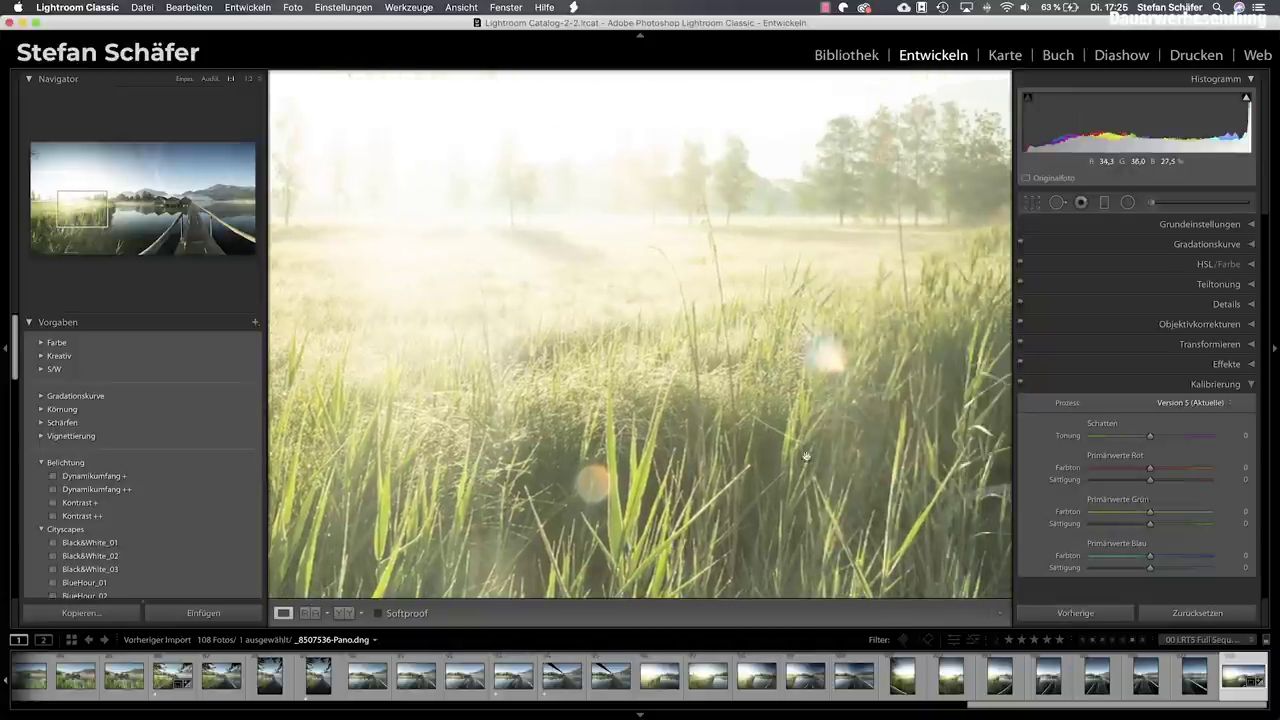
click(1057, 202)
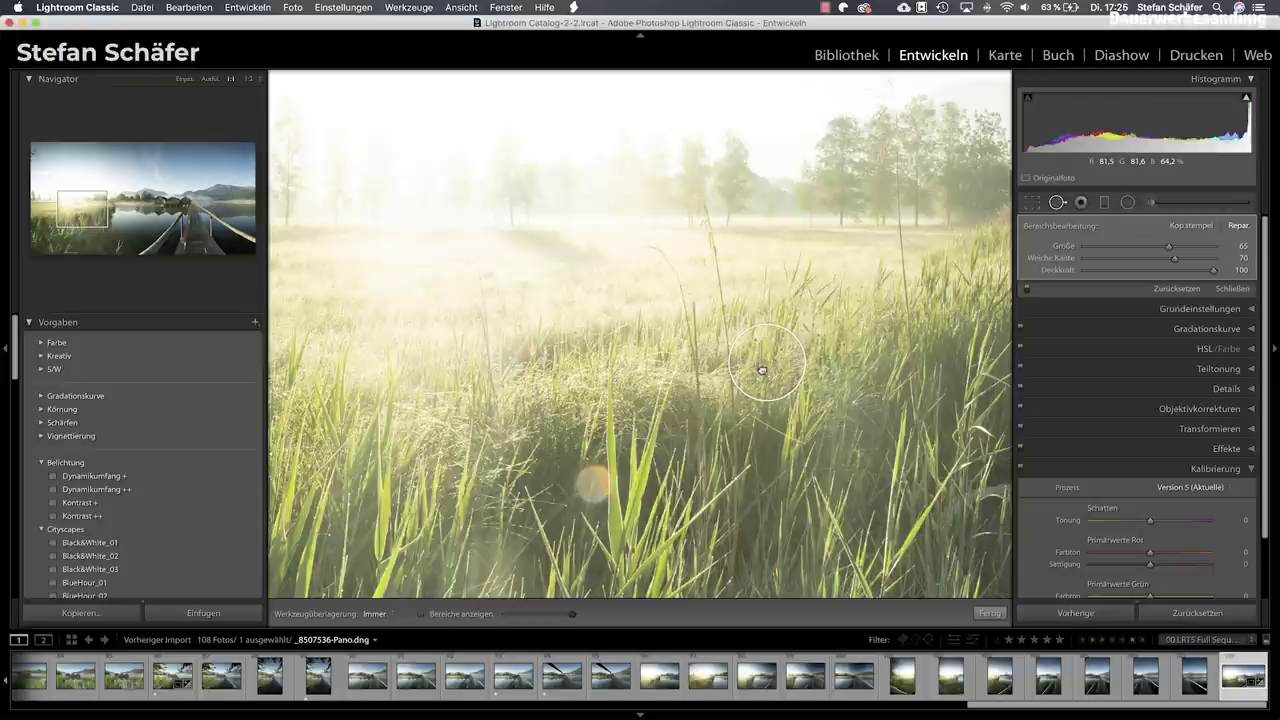
click(989, 613)
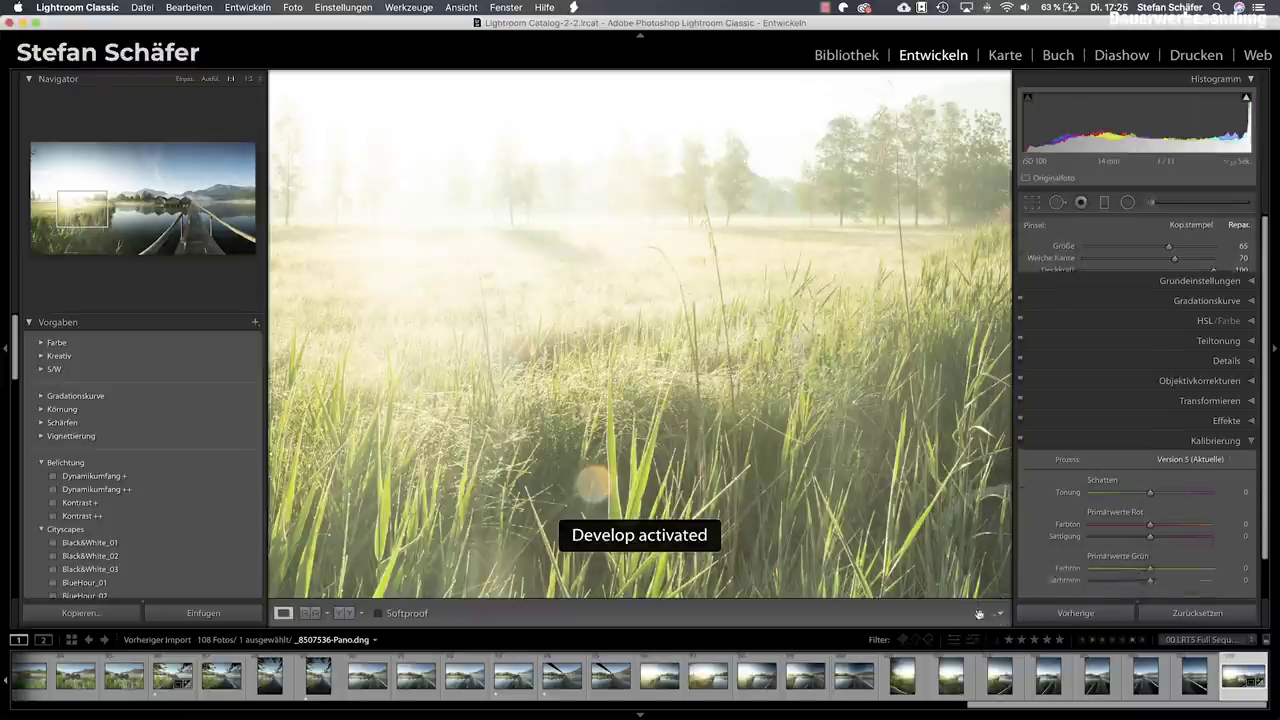
click(883, 466)
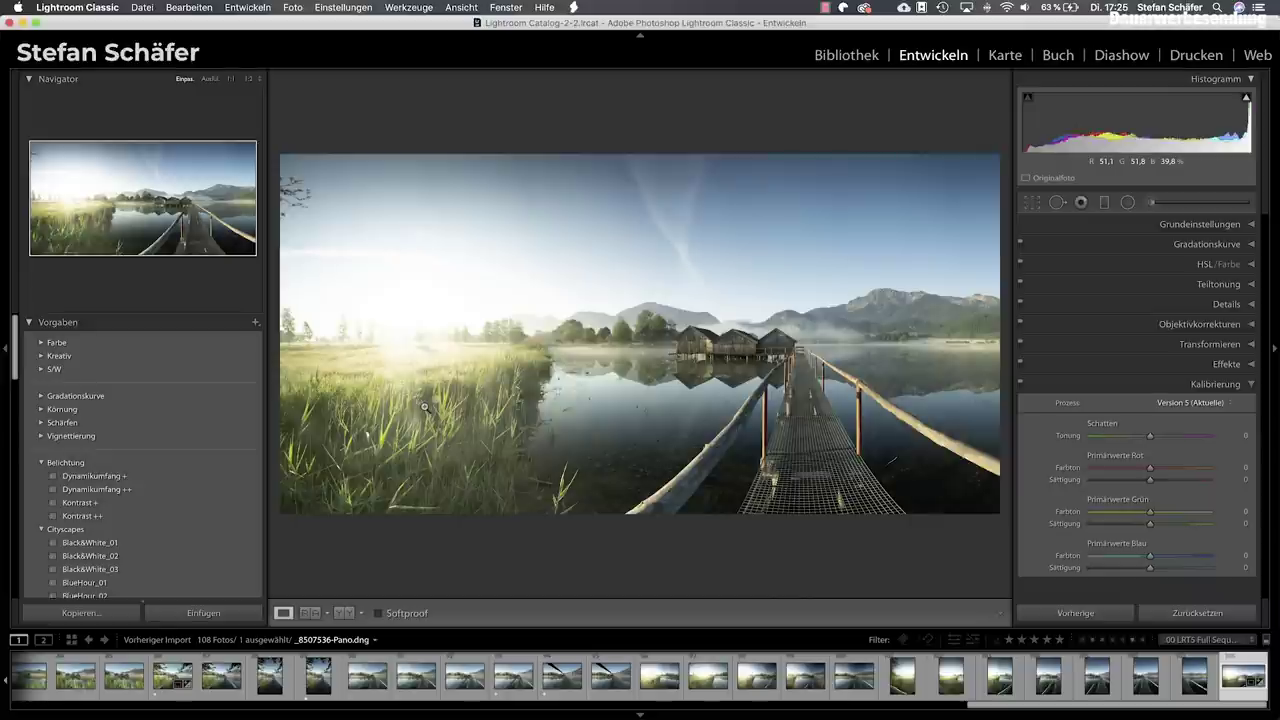
Heal two orange flares in the reeds at 1:1, sourcing the first from nearer reeds.
click(426, 407)
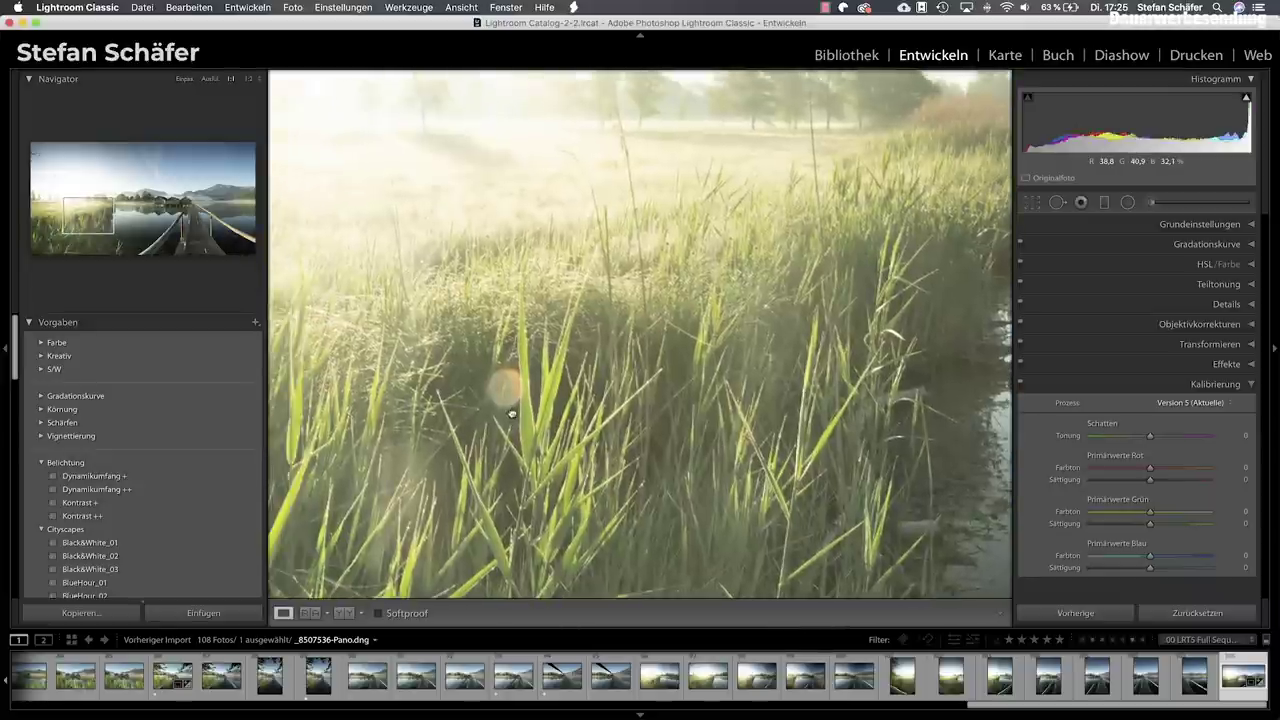
click(1057, 203)
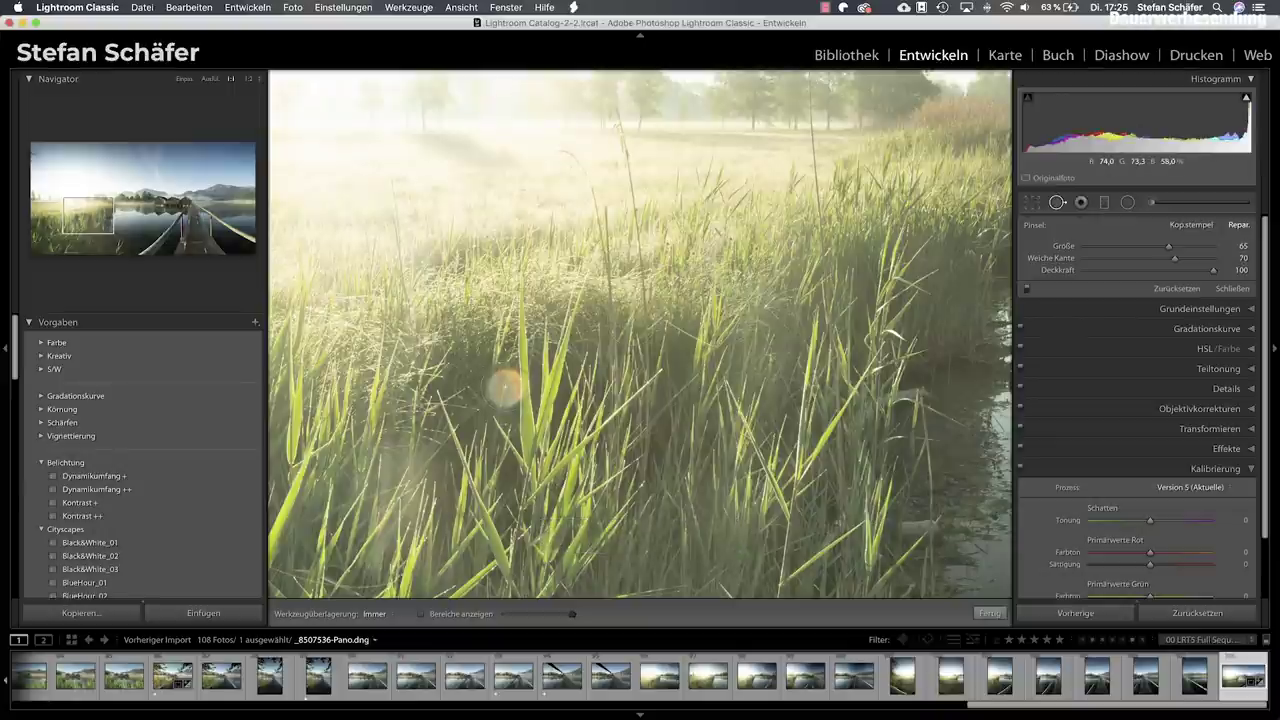
click(505, 388)
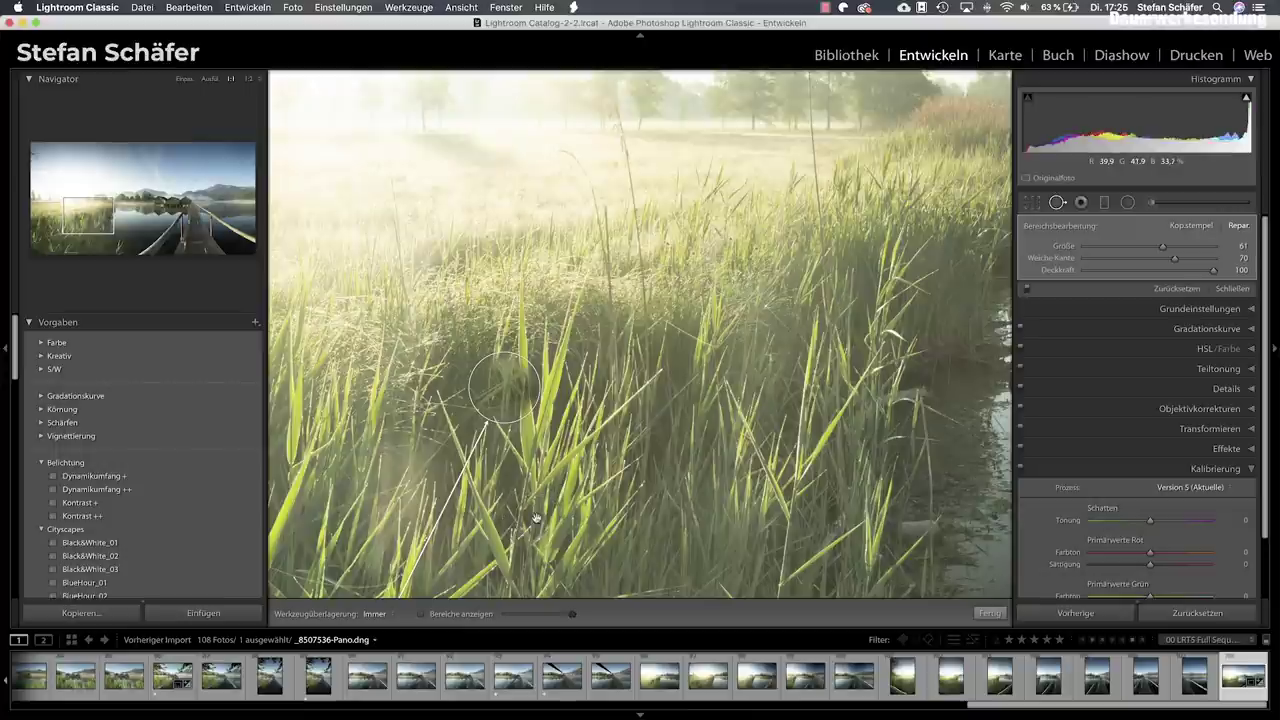
scroll(530, 395, down, 3)
scroll(582, 405, down, 2)
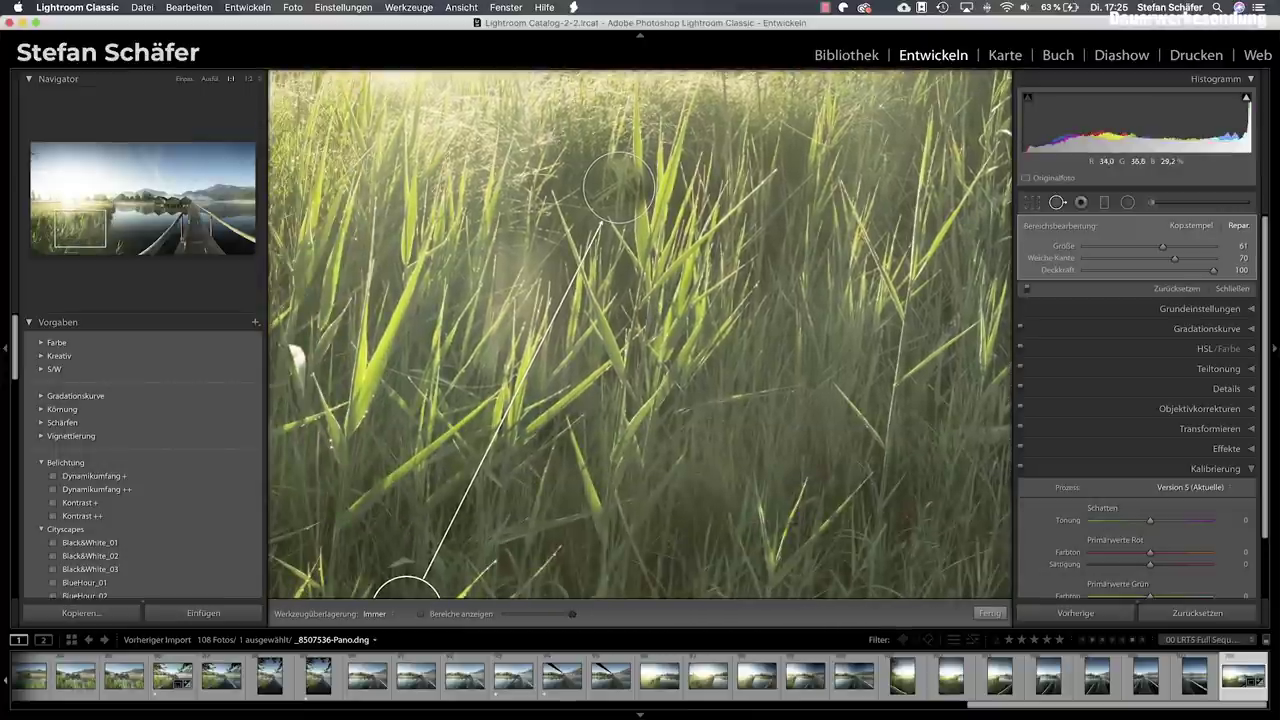
mouse_move(410, 550)
mouse_down()
mouse_move(544, 362)
mouse_move(626, 200)
mouse_move(615, 210)
mouse_up()
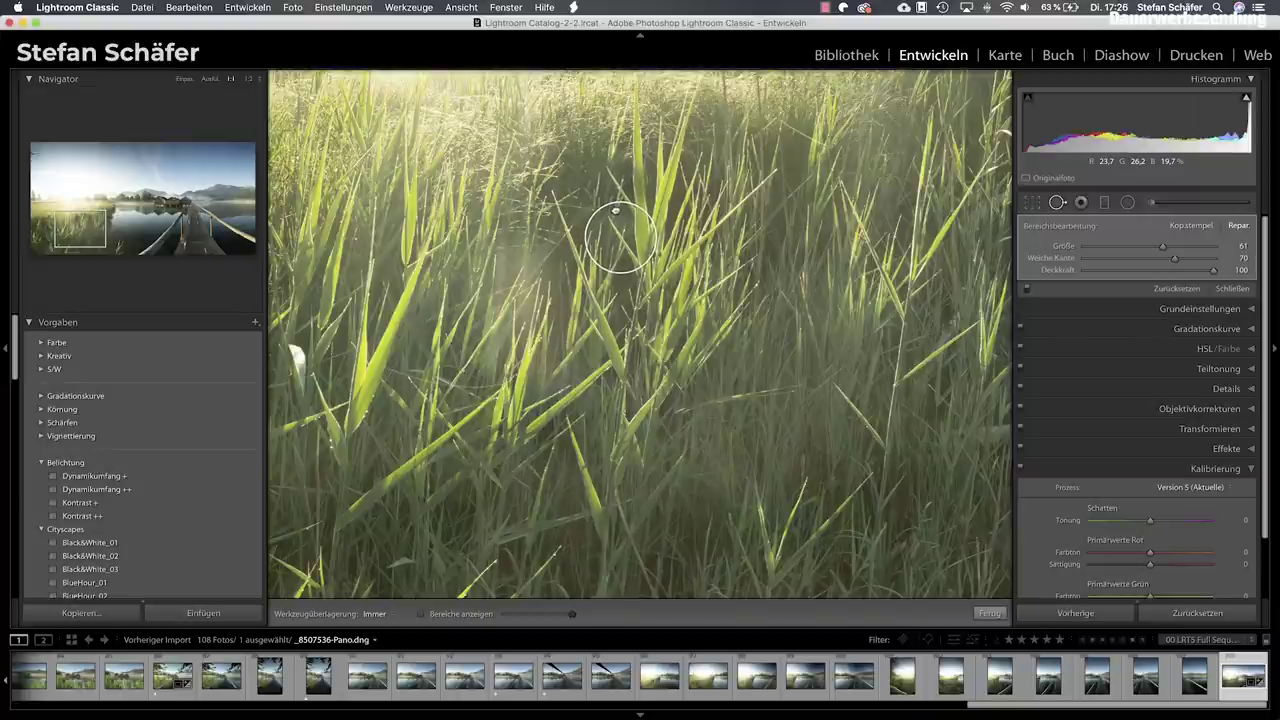
click(620, 238)
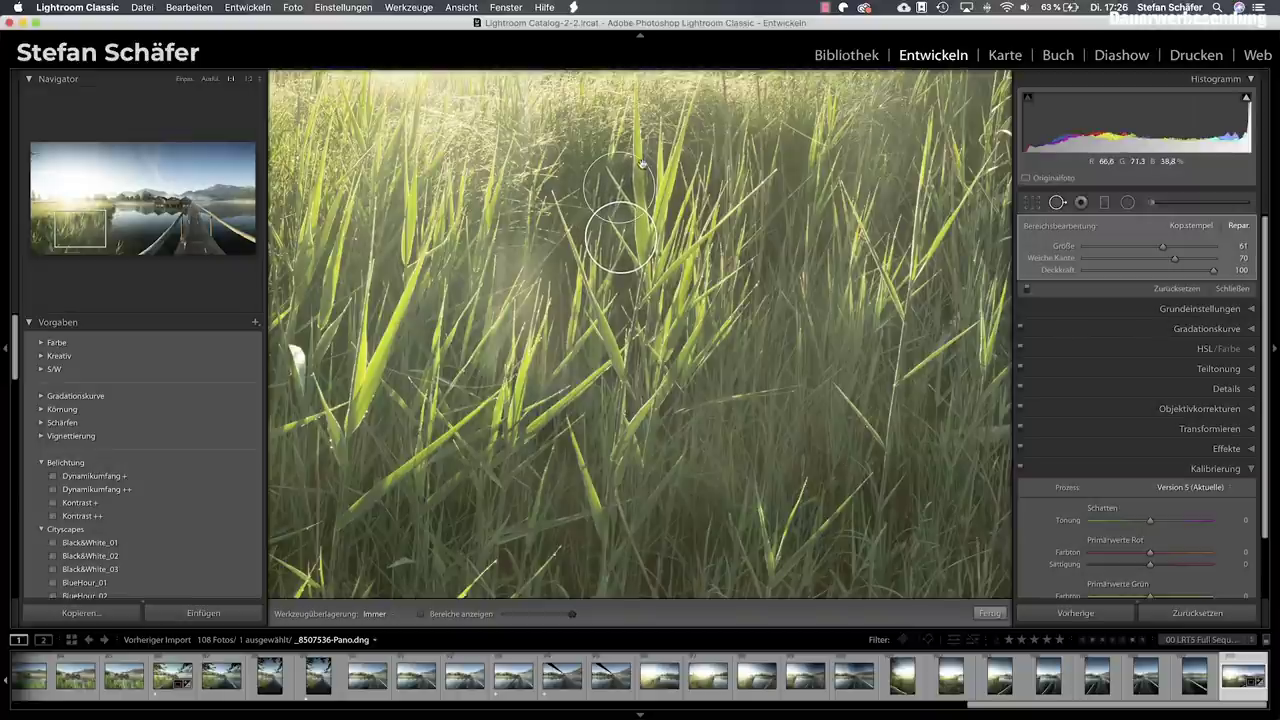
click(989, 613)
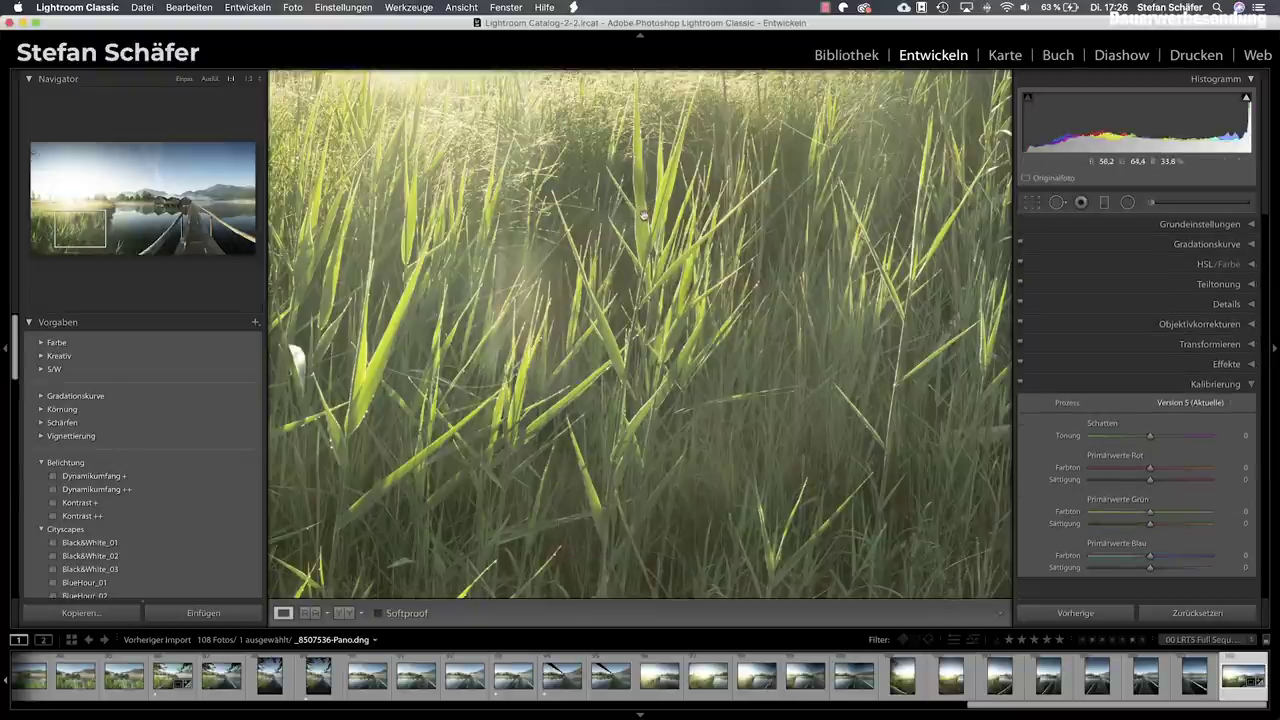
click(661, 253)
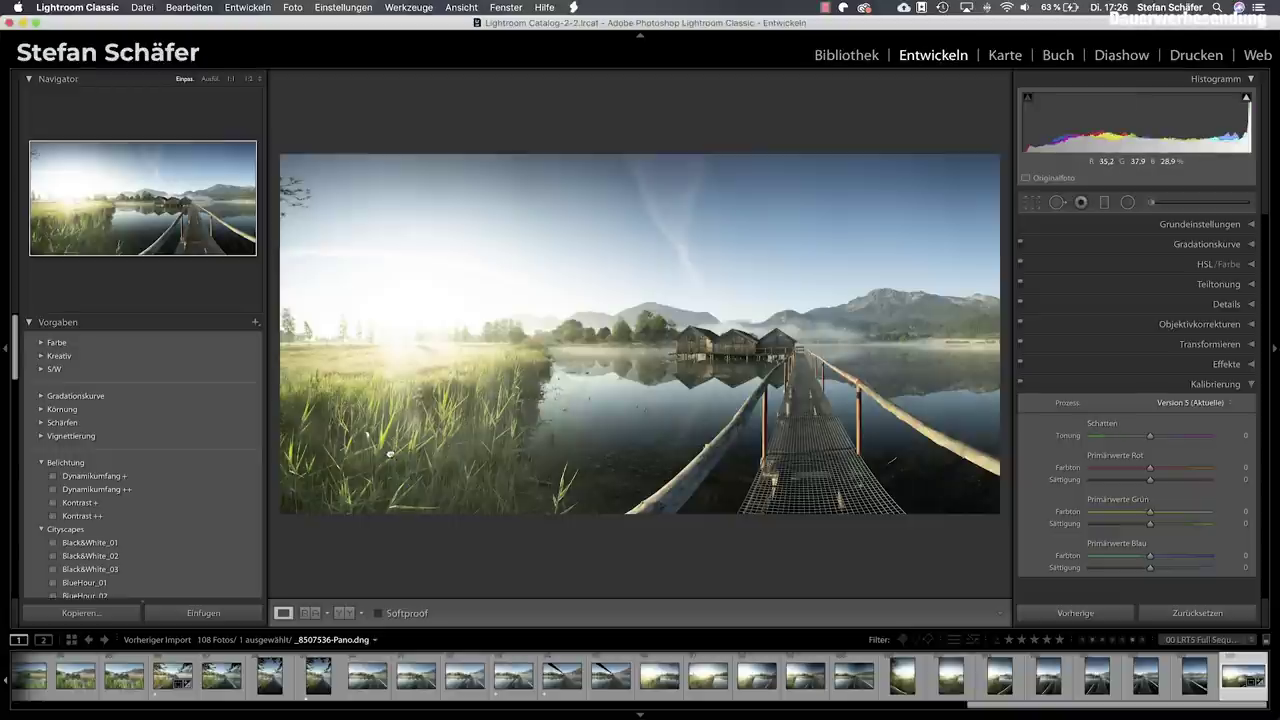
Inspect the grass at 1:1, then heal a small spot in the water beside the jetty.
click(390, 454)
click(790, 505)
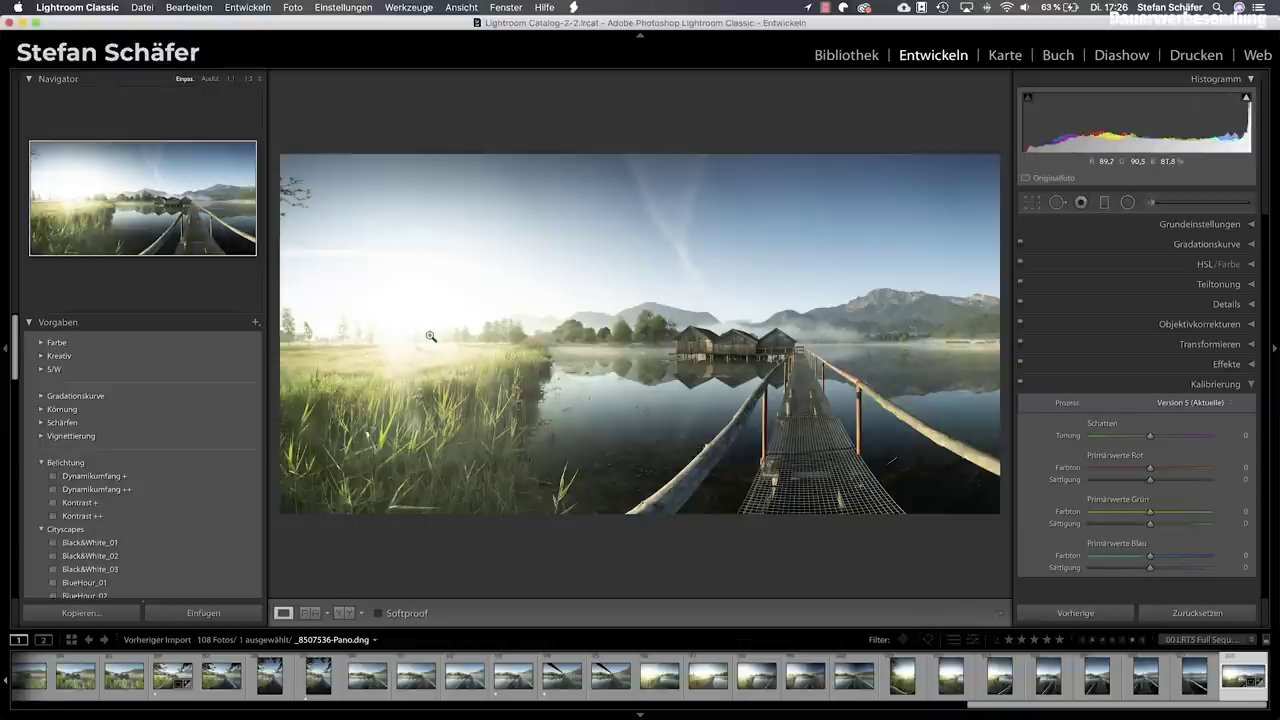
click(1056, 203)
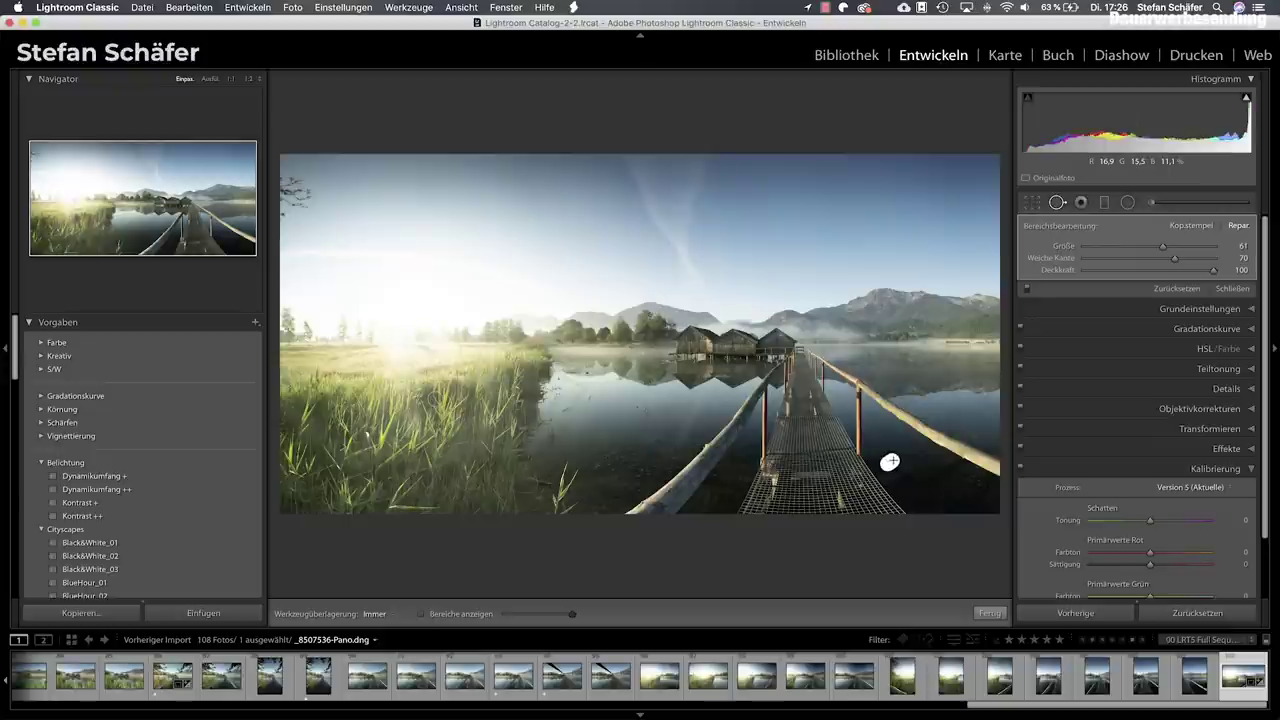
click(890, 461)
click(987, 614)
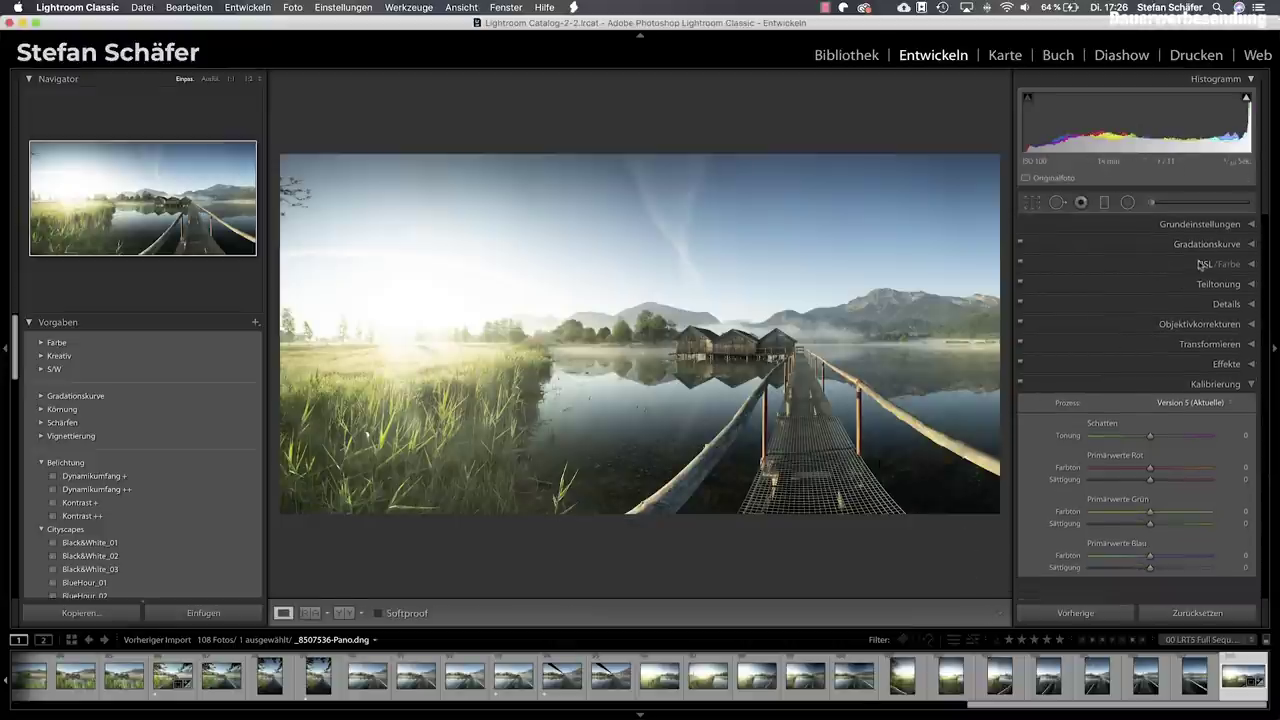
Lower the highlights to −50 and the exposure to −0.20 in the Basic panel.
click(1181, 222)
drag(1150, 388, 1129, 392)
drag(1129, 392, 1120, 394)
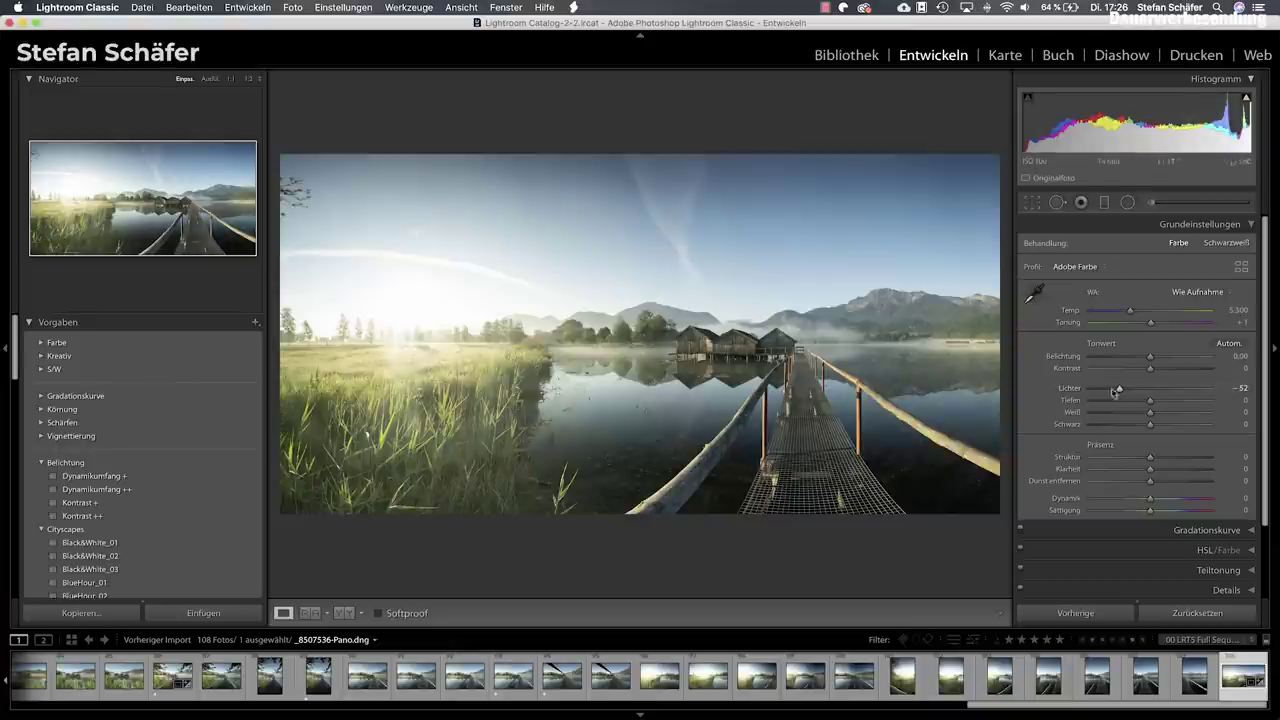
drag(1121, 393, 1159, 404)
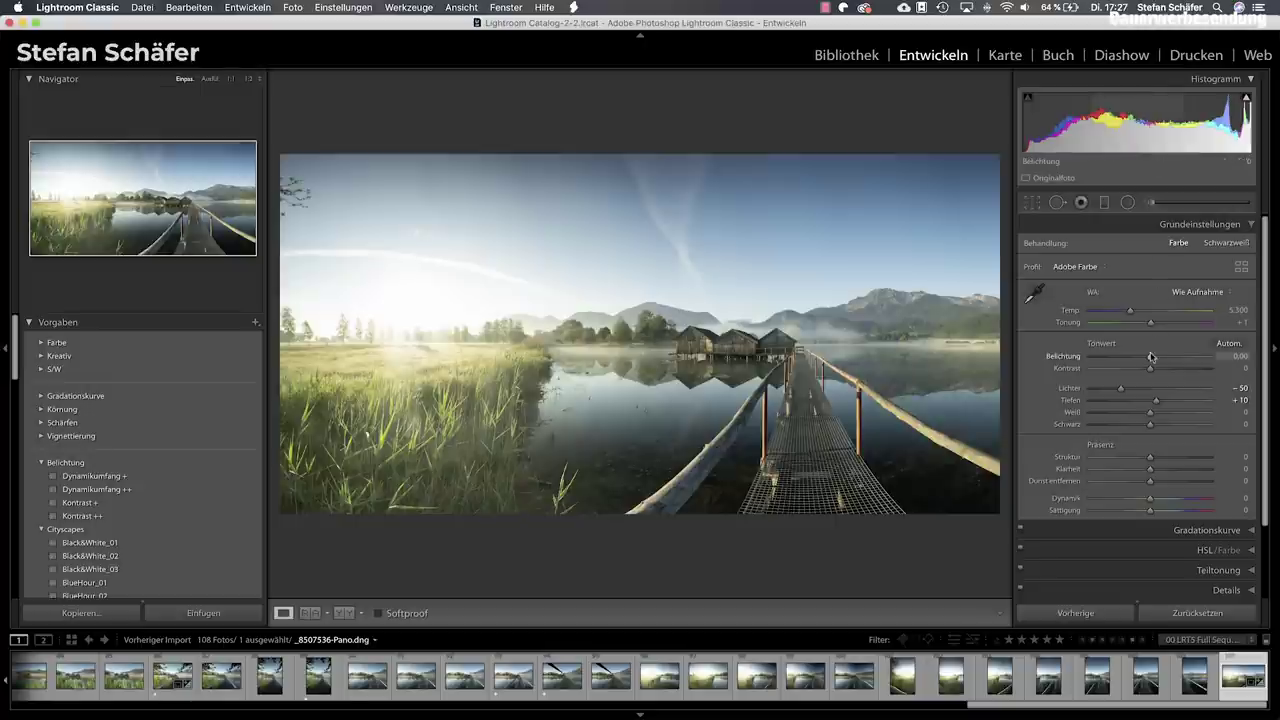
drag(1150, 357, 1148, 357)
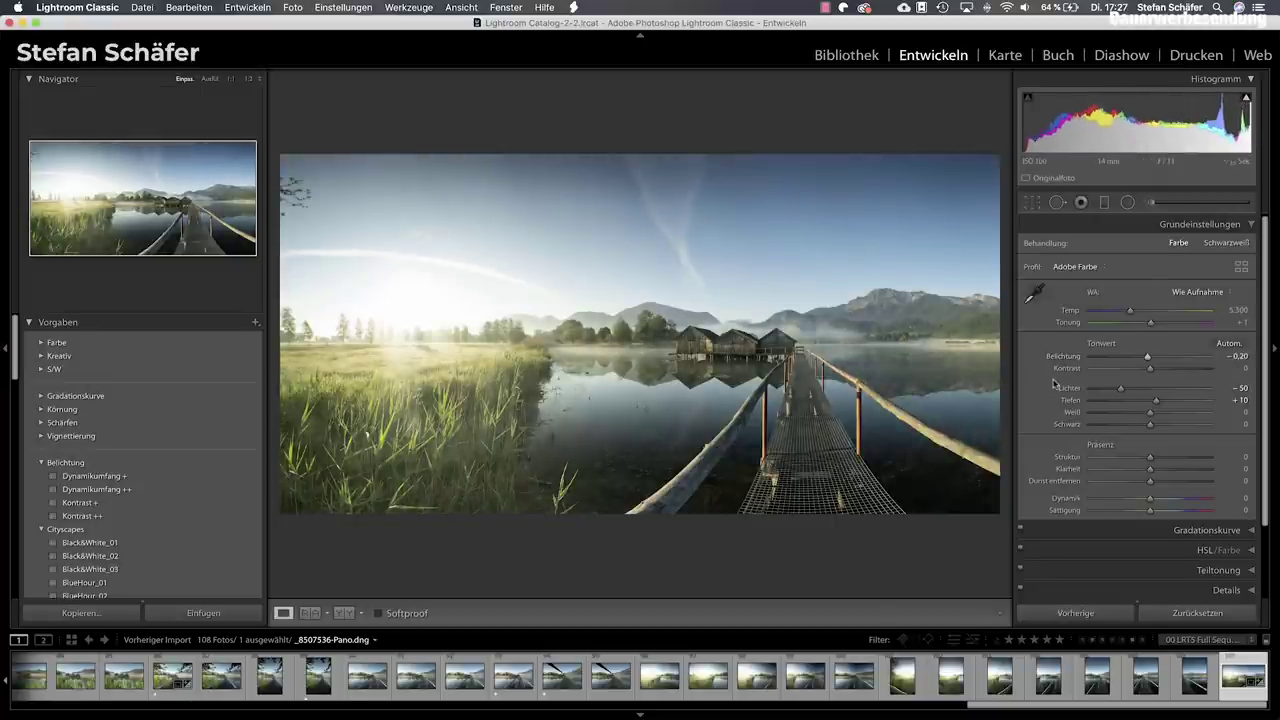
Raise contrast to +20 and warm the temperature to 6,013.
drag(1153, 370, 1163, 371)
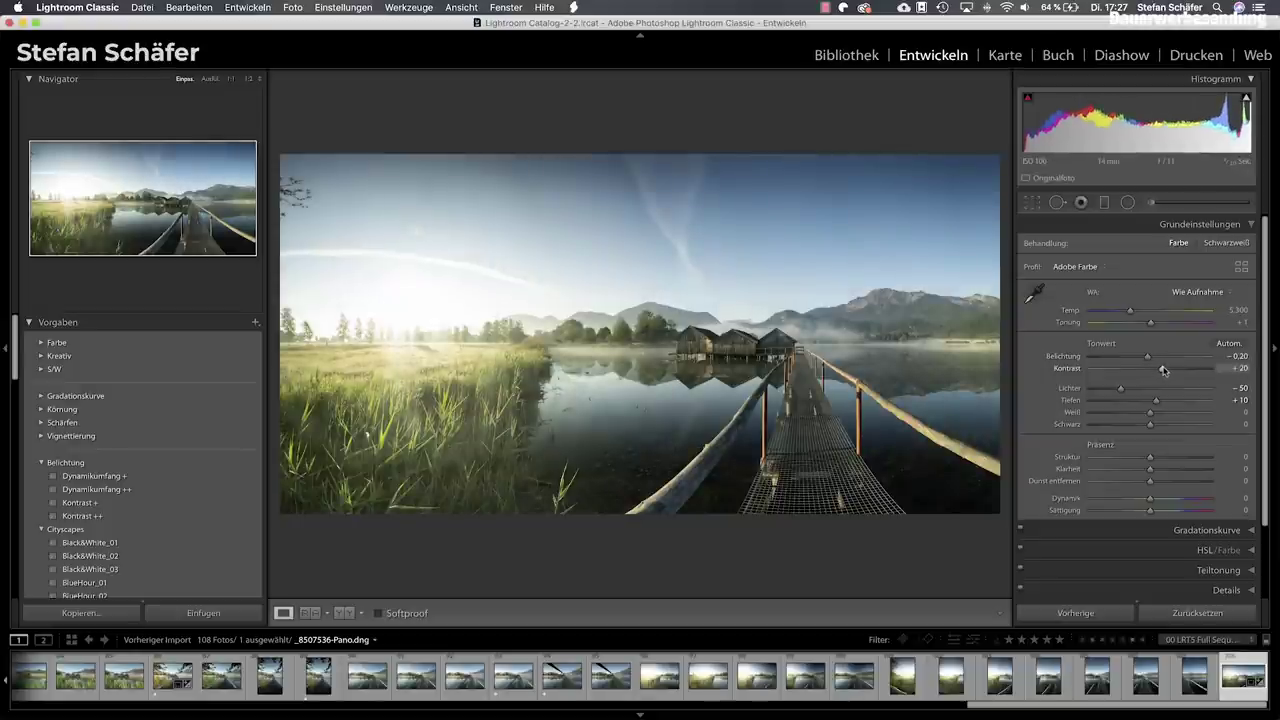
drag(1130, 311, 1137, 312)
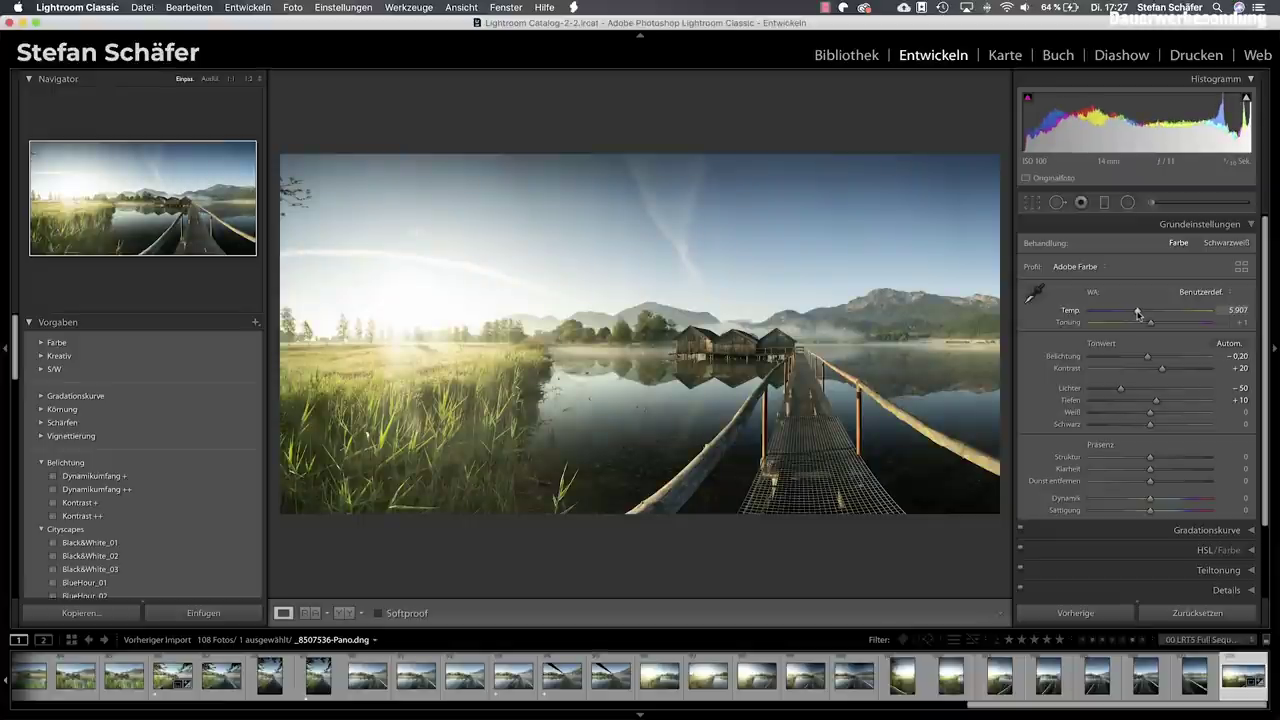
drag(1137, 313, 1139, 314)
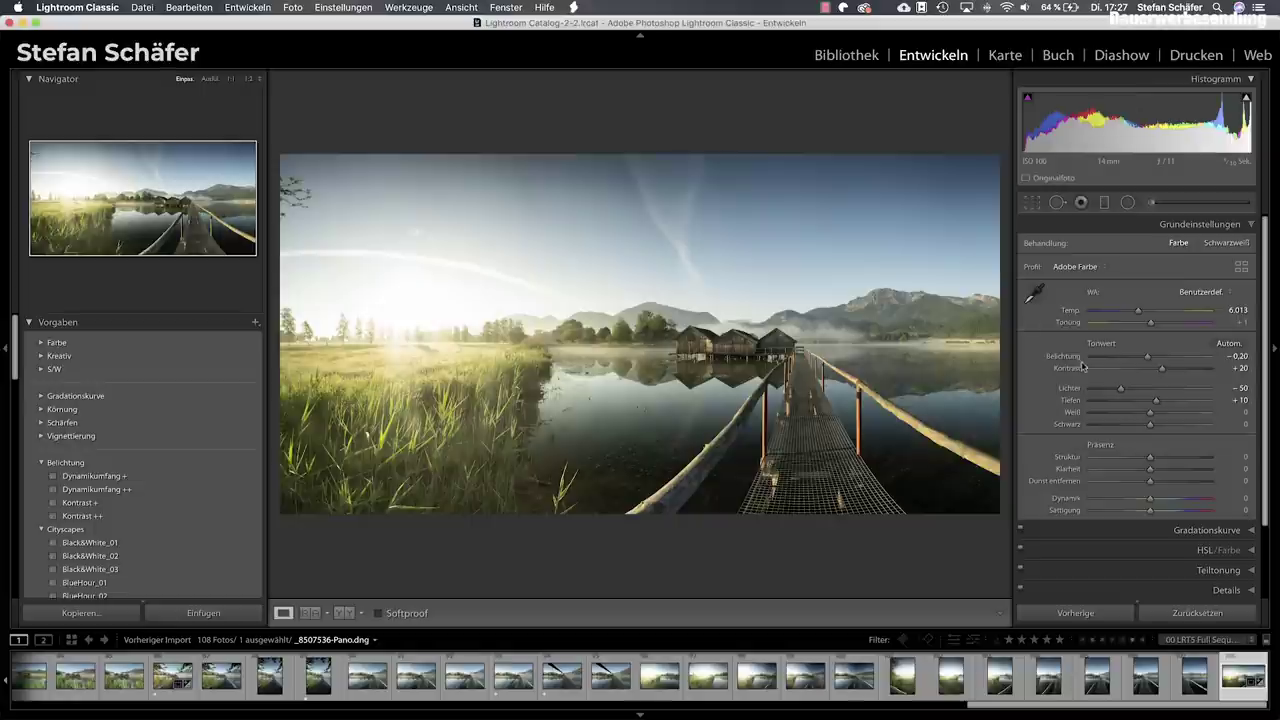
Add a graduated filter across the sky with reset effects and exposure +0.40.
click(1105, 203)
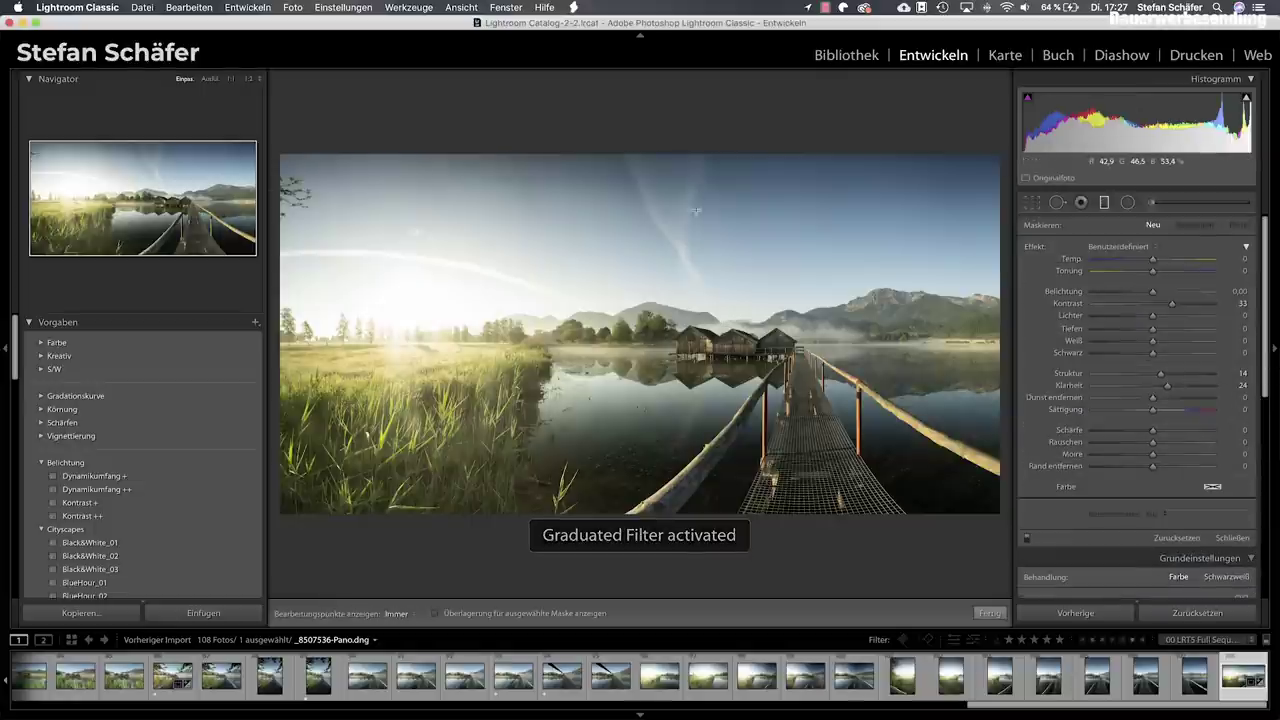
drag(697, 185, 780, 362)
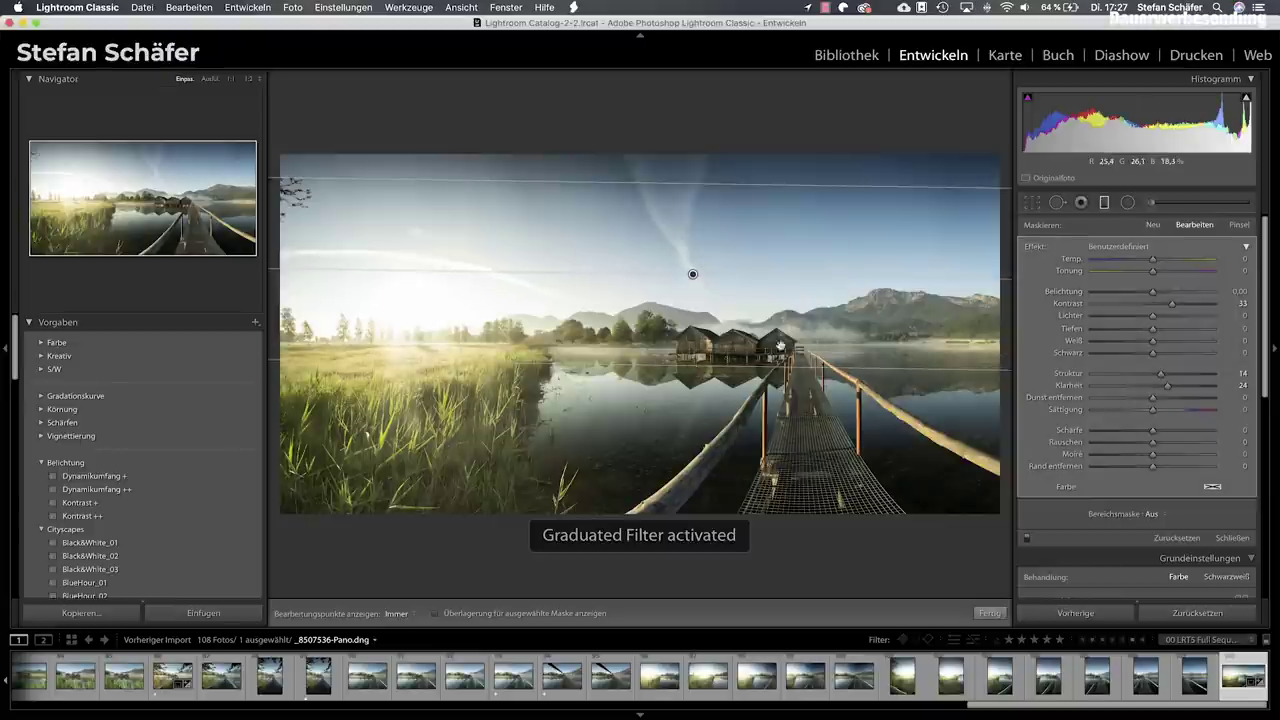
double_click(1033, 247)
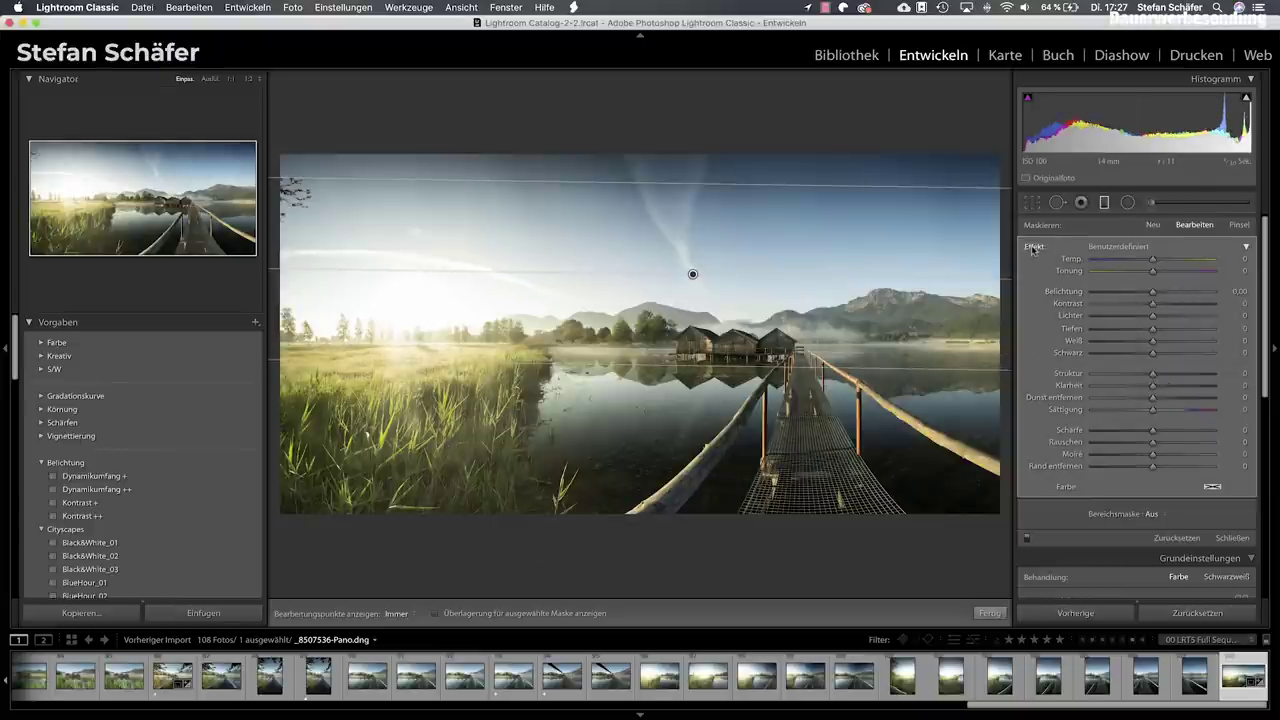
drag(1155, 293, 1162, 293)
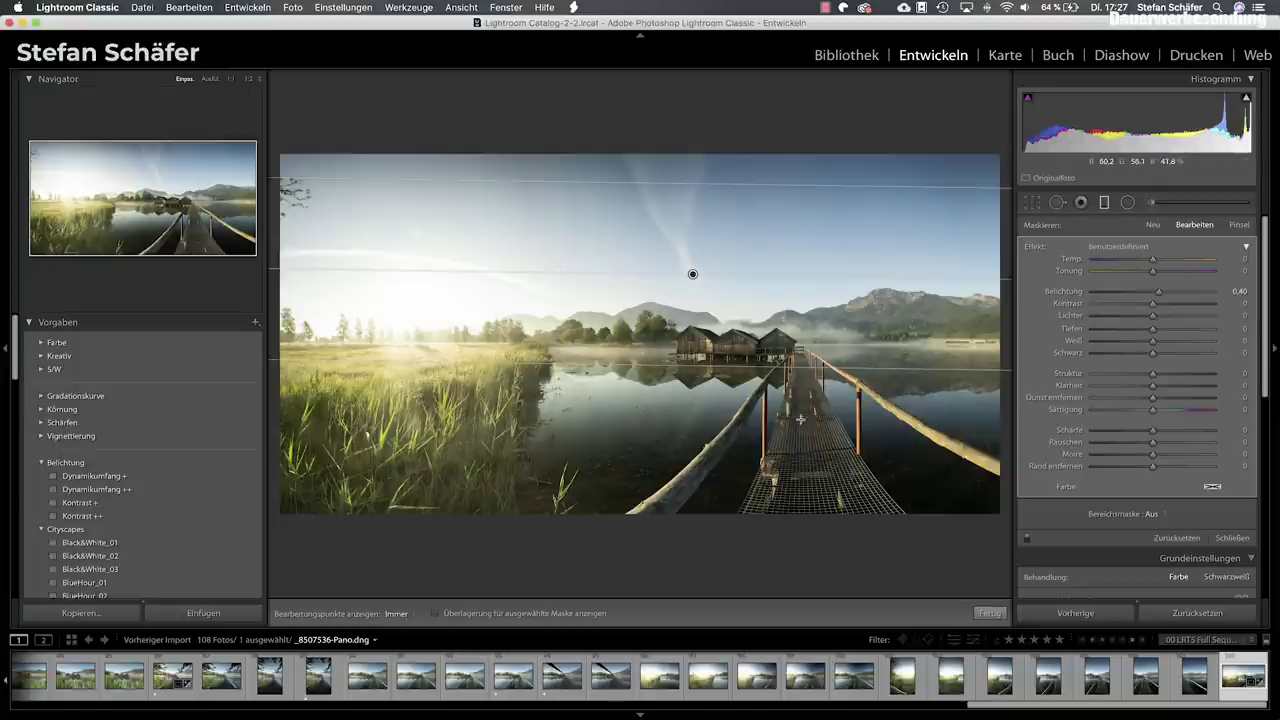
click(989, 612)
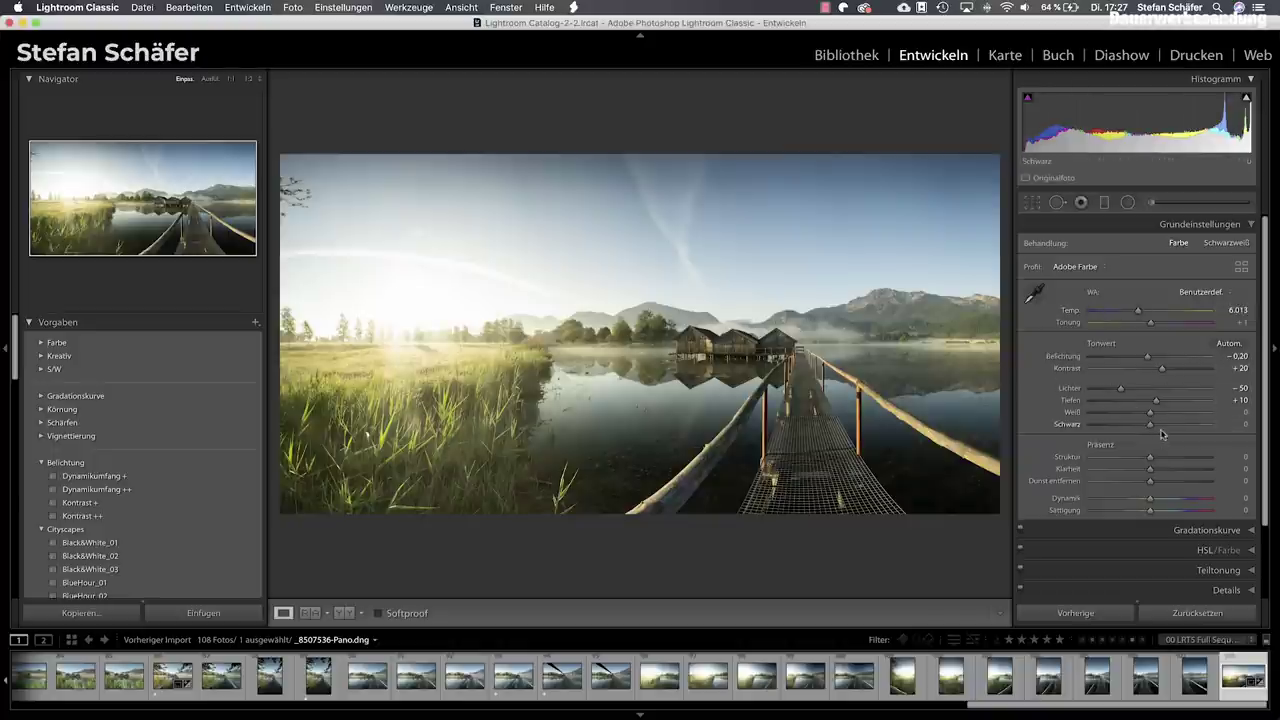
Set dehaze to −5 and lift the shadows to +15.
drag(1150, 483, 1148, 483)
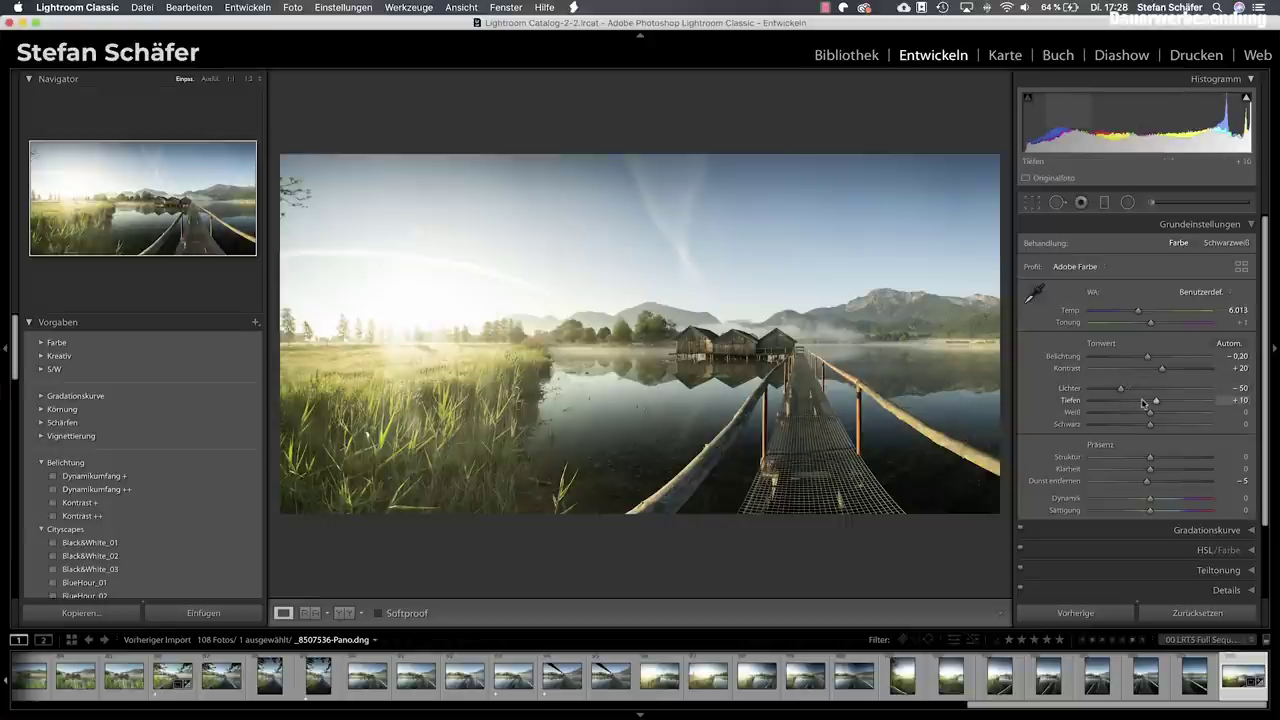
drag(1156, 402, 1159, 402)
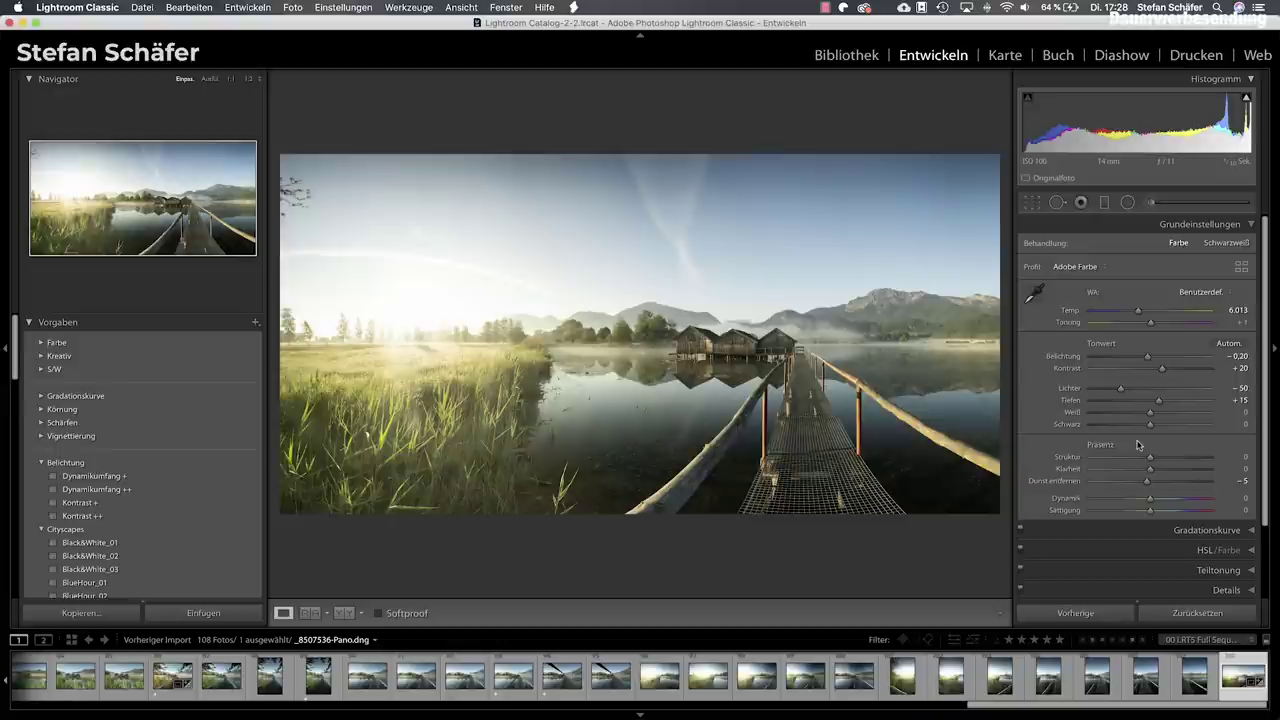
scroll(1150, 460, down, 5)
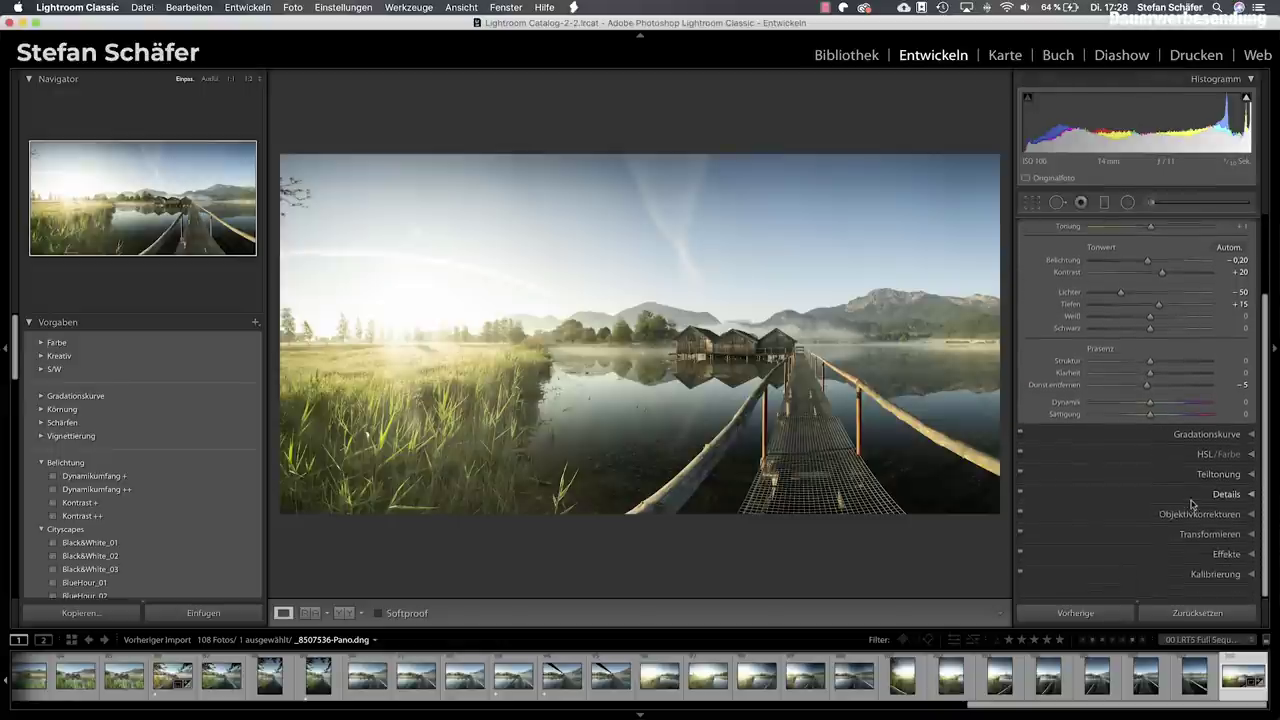
Enable the Nikon 14-24mm f/2.8G lens profile correction and chromatic aberration removal.
click(1208, 521)
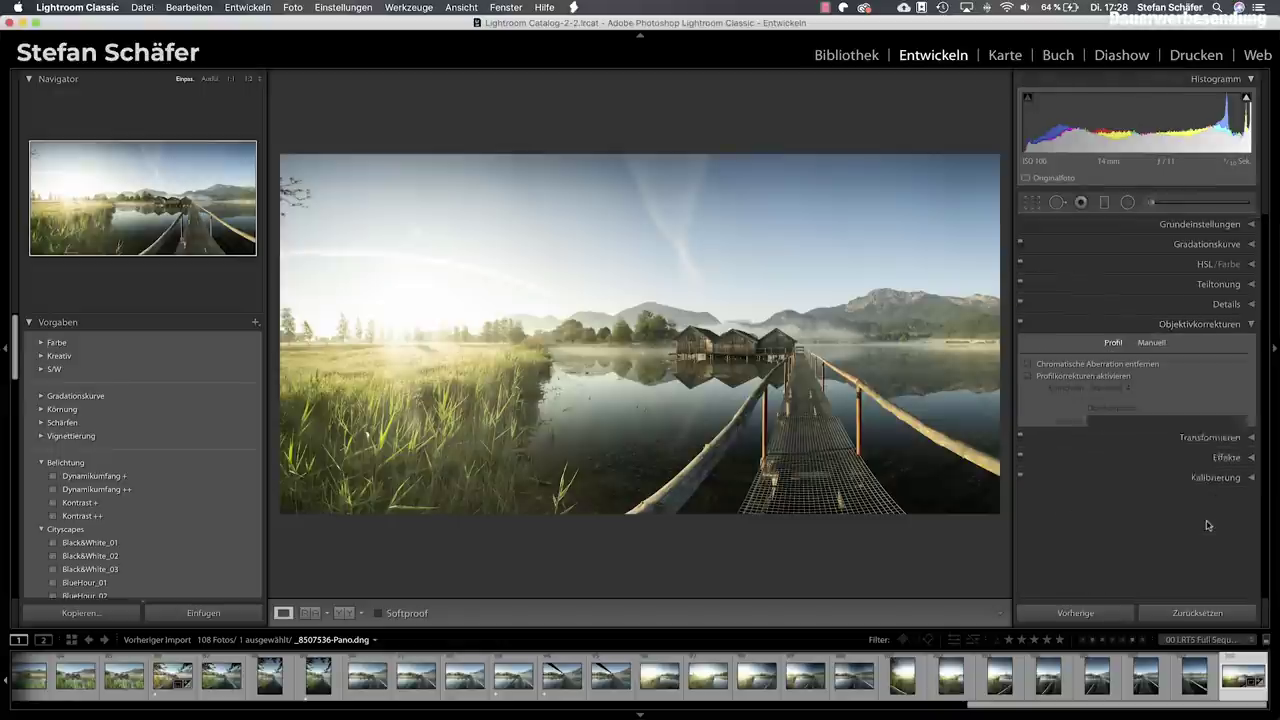
click(1071, 377)
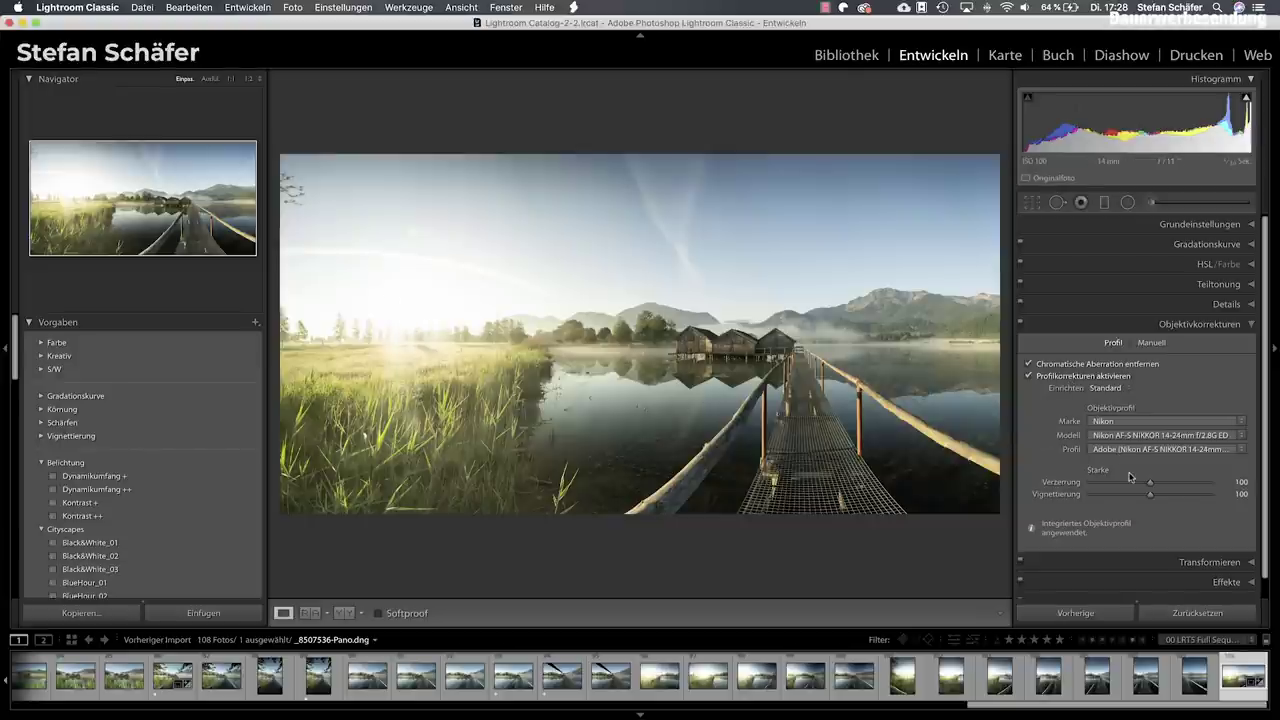
scroll(1160, 520, down, 2)
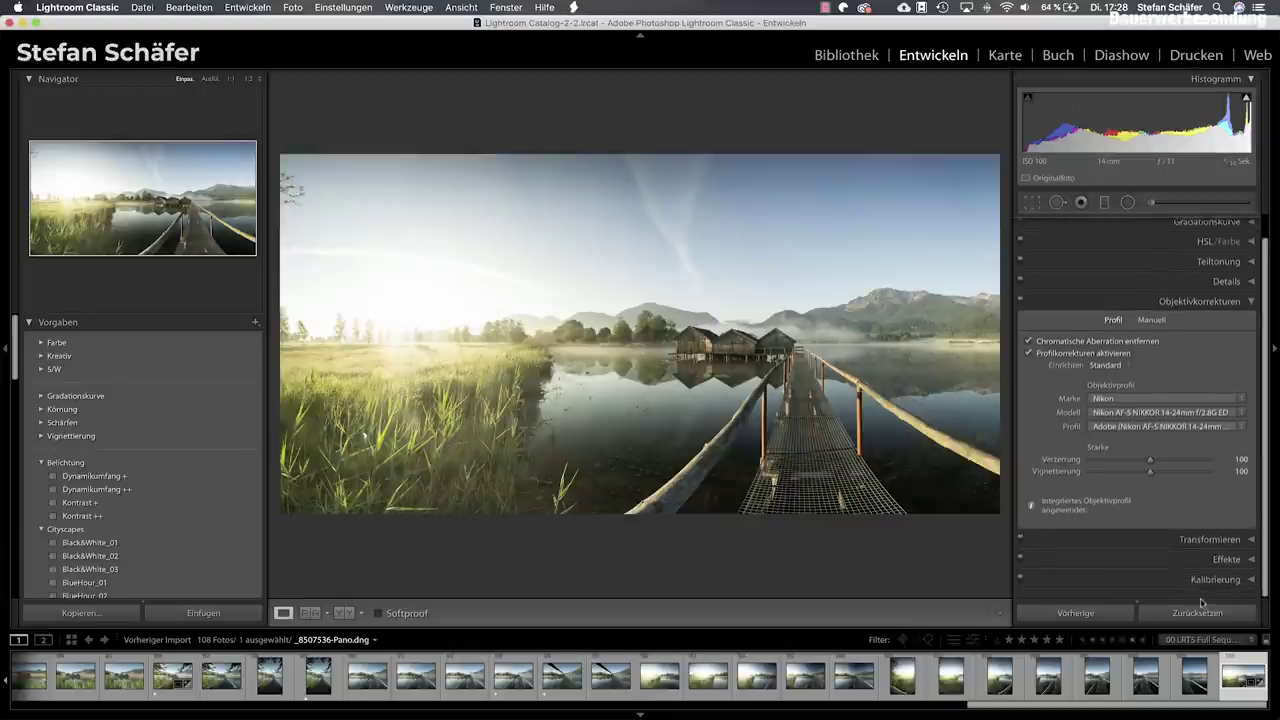
Set calibration blue and green hues to −15, red hue +15, and shadow tint +25.
click(1209, 588)
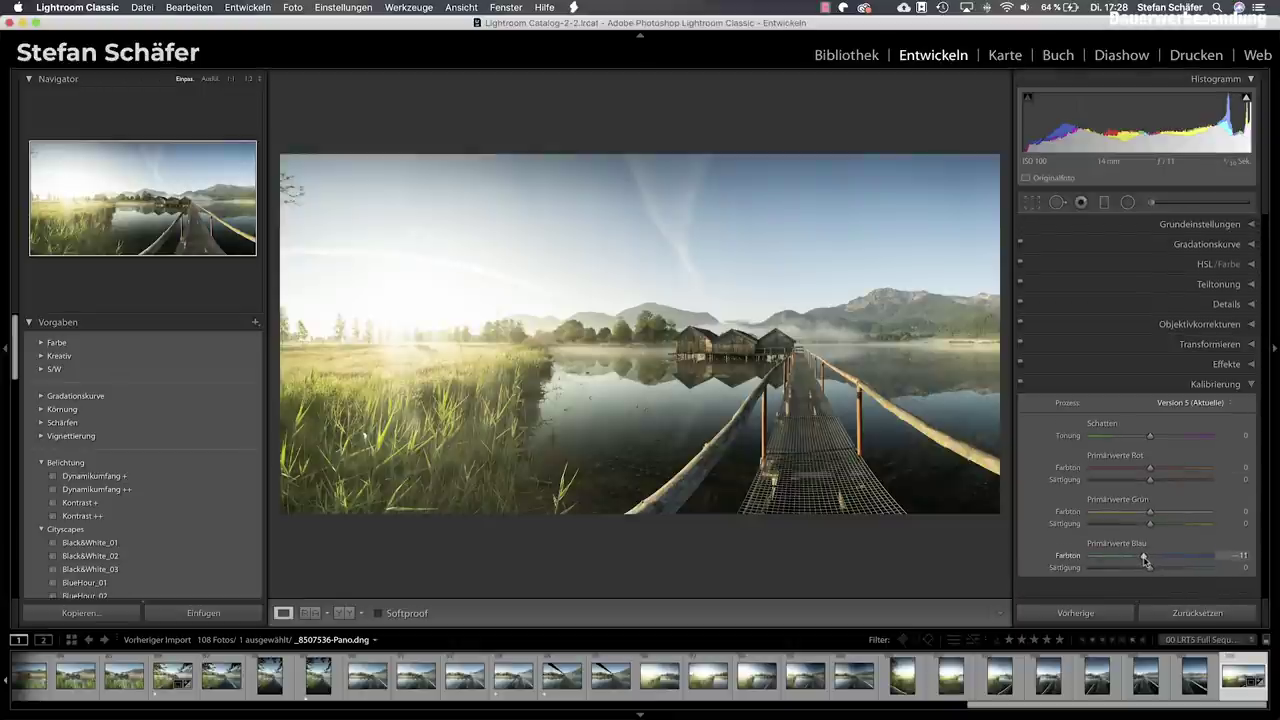
mouse_move(1145, 561)
mouse_down()
mouse_move(1049, 561)
mouse_move(1141, 562)
mouse_up()
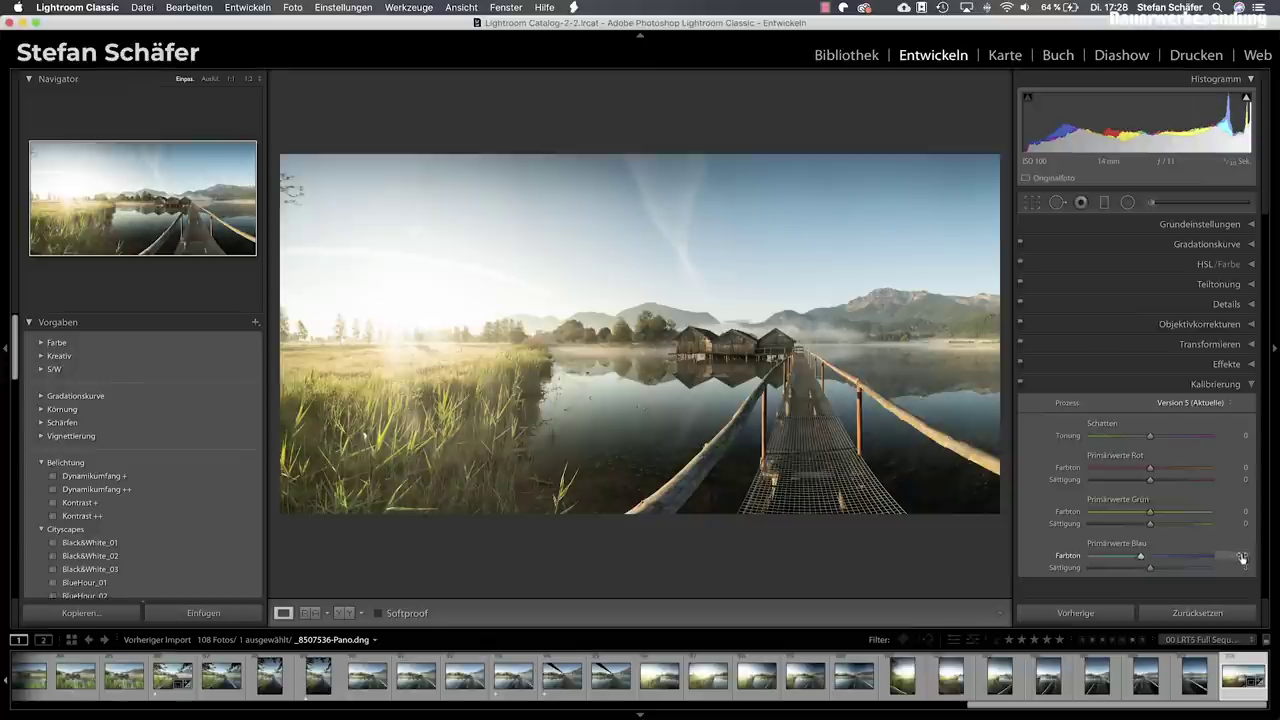
drag(1150, 512, 1141, 514)
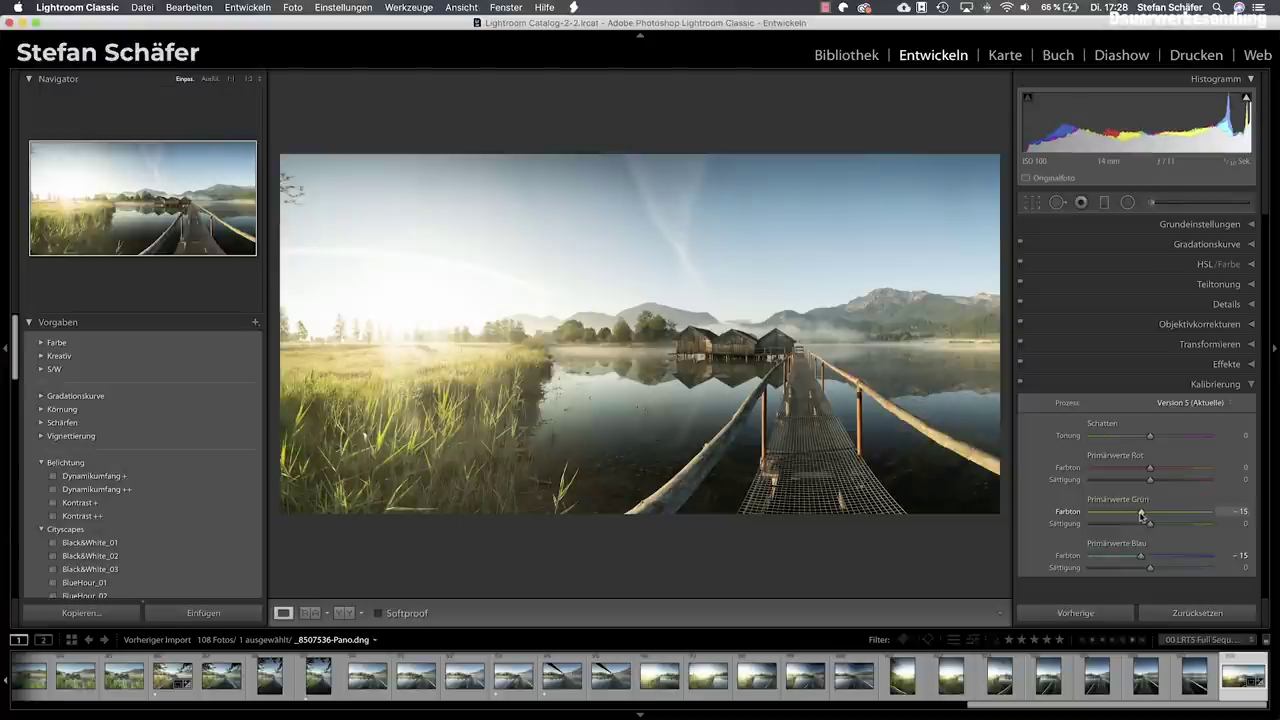
drag(1150, 469, 1160, 469)
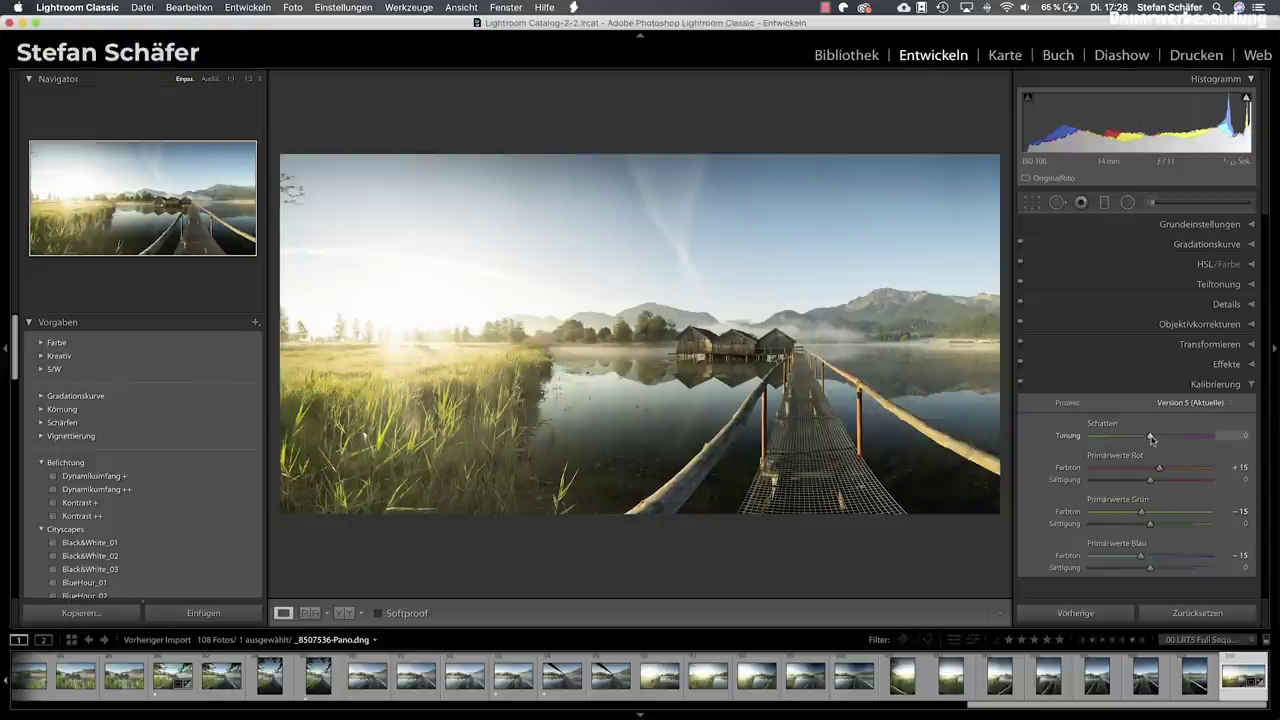
drag(1150, 438, 1161, 438)
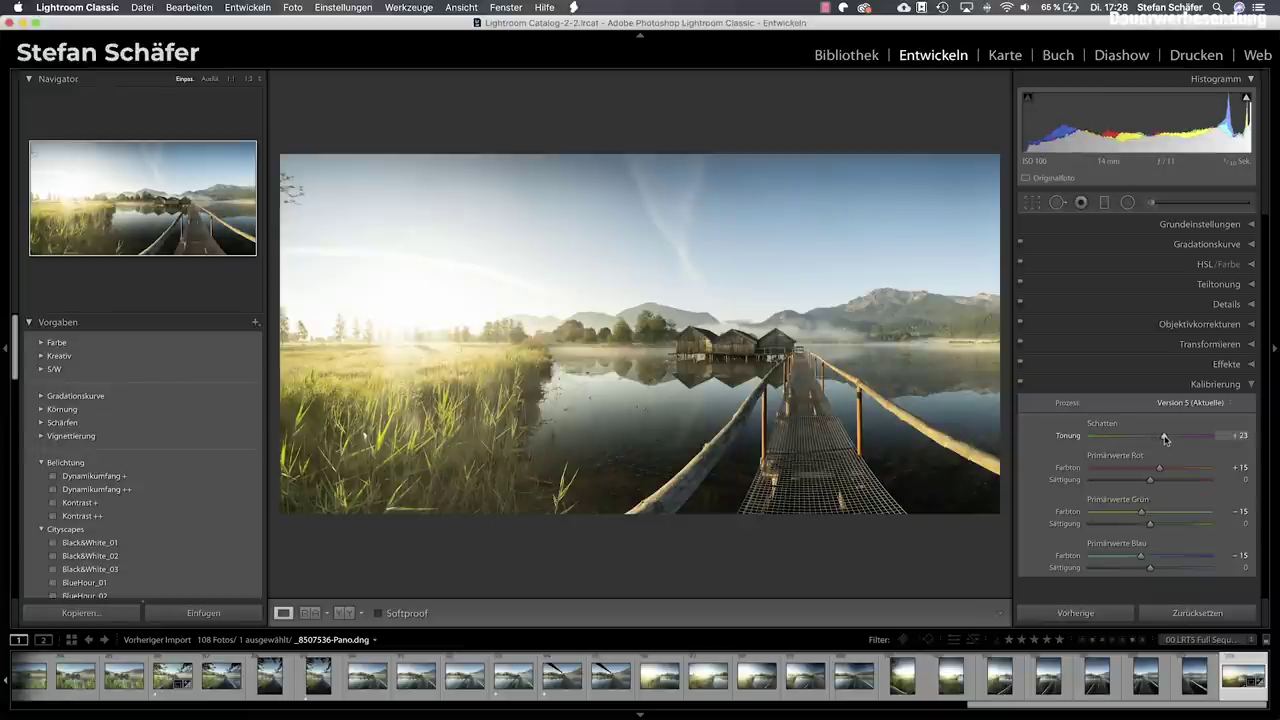
mouse_move(1168, 438)
mouse_down()
mouse_move(1096, 444)
mouse_move(1169, 441)
mouse_up()
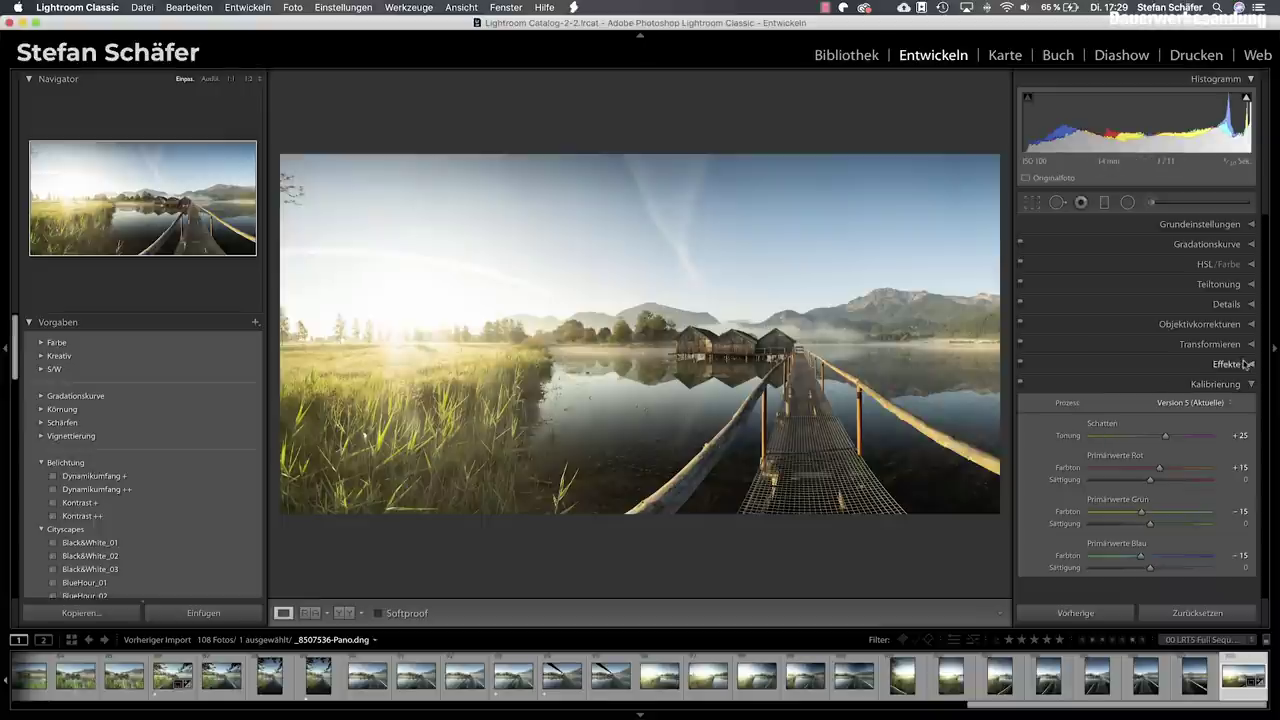
Set sharpening amount to 80 and masking to 40, then view the upper sky at 1:1.
click(1222, 306)
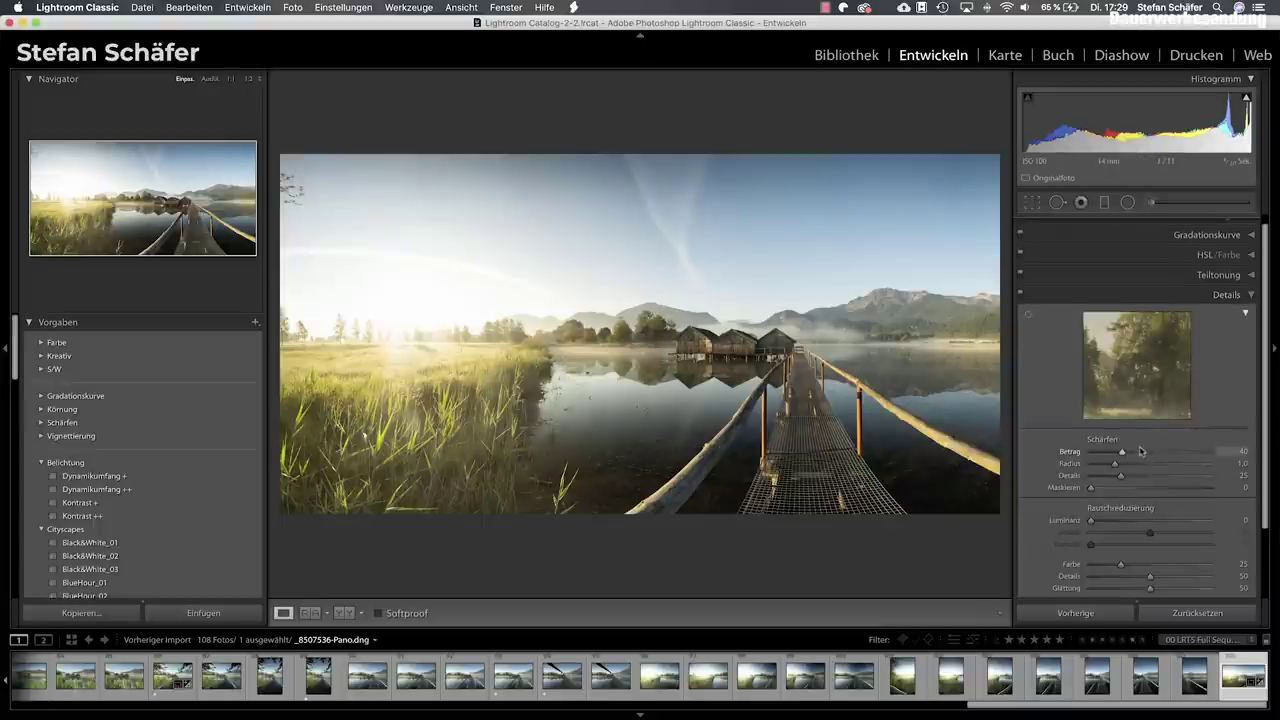
drag(1123, 455, 1149, 456)
drag(1105, 494, 1140, 493)
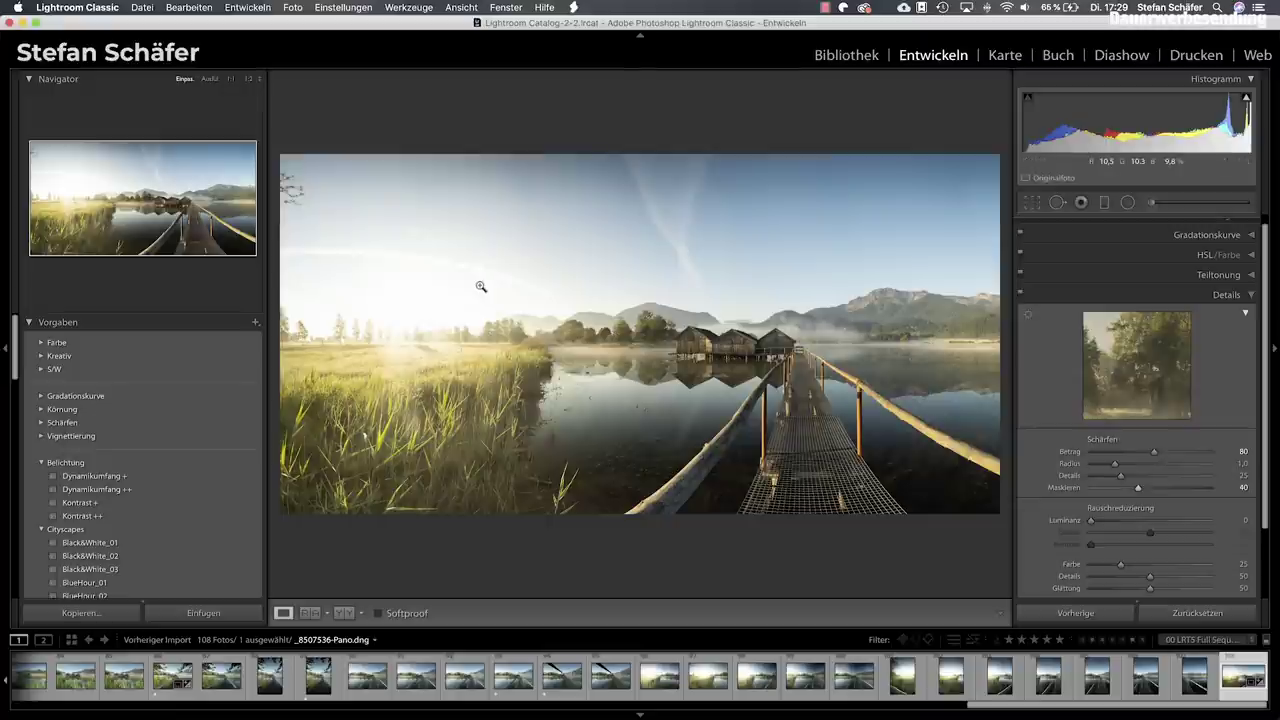
click(419, 244)
drag(426, 243, 489, 286)
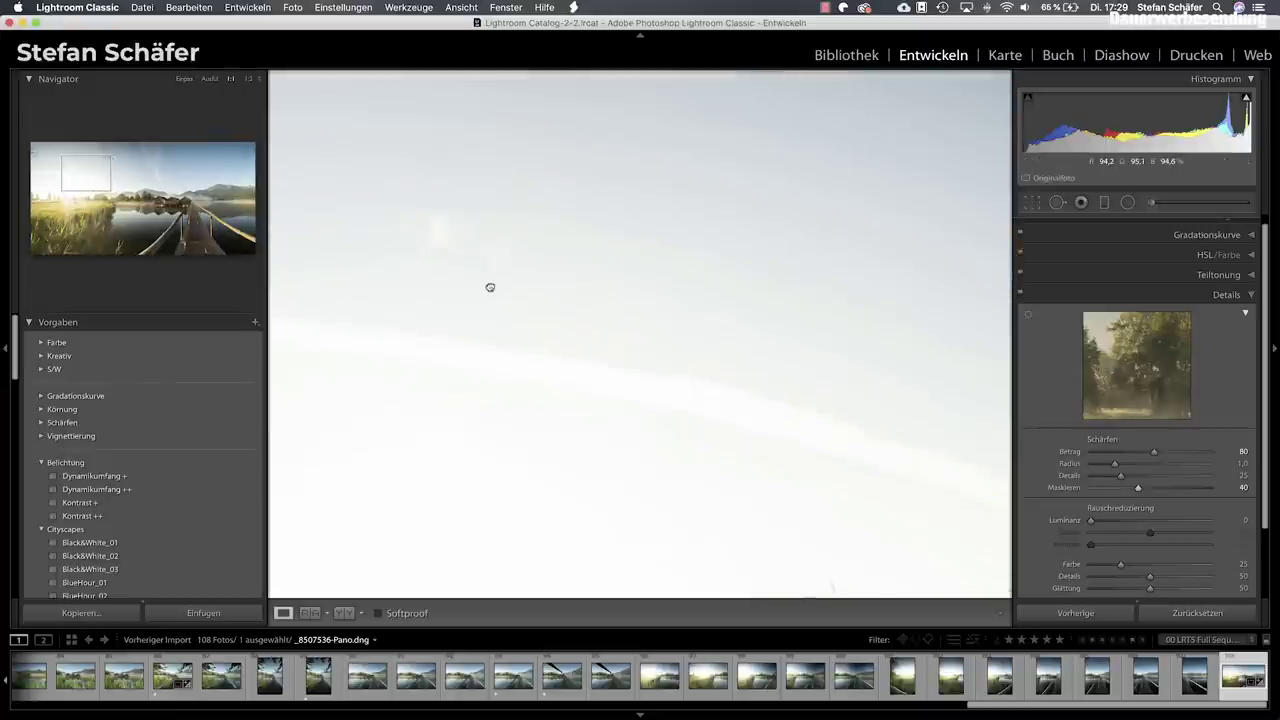
Heal a first dust spot in the sky, then check the whole image.
click(1057, 202)
scroll(449, 245, up, 2)
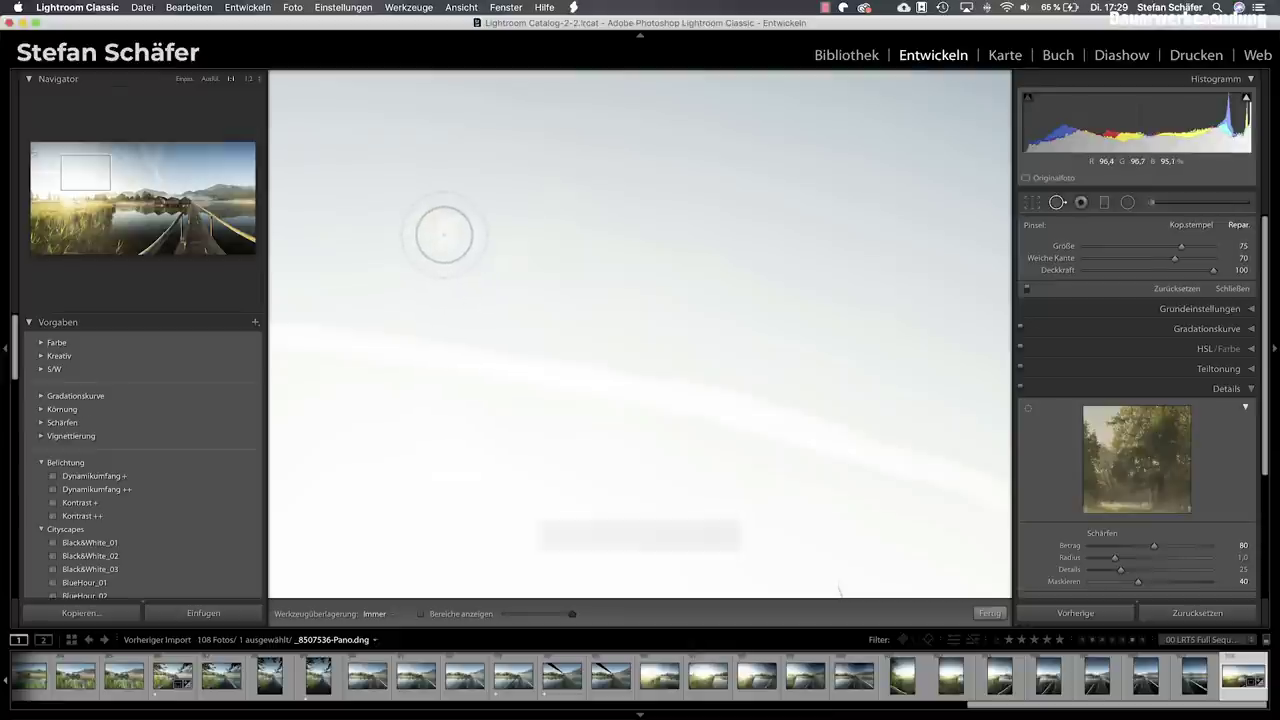
click(438, 234)
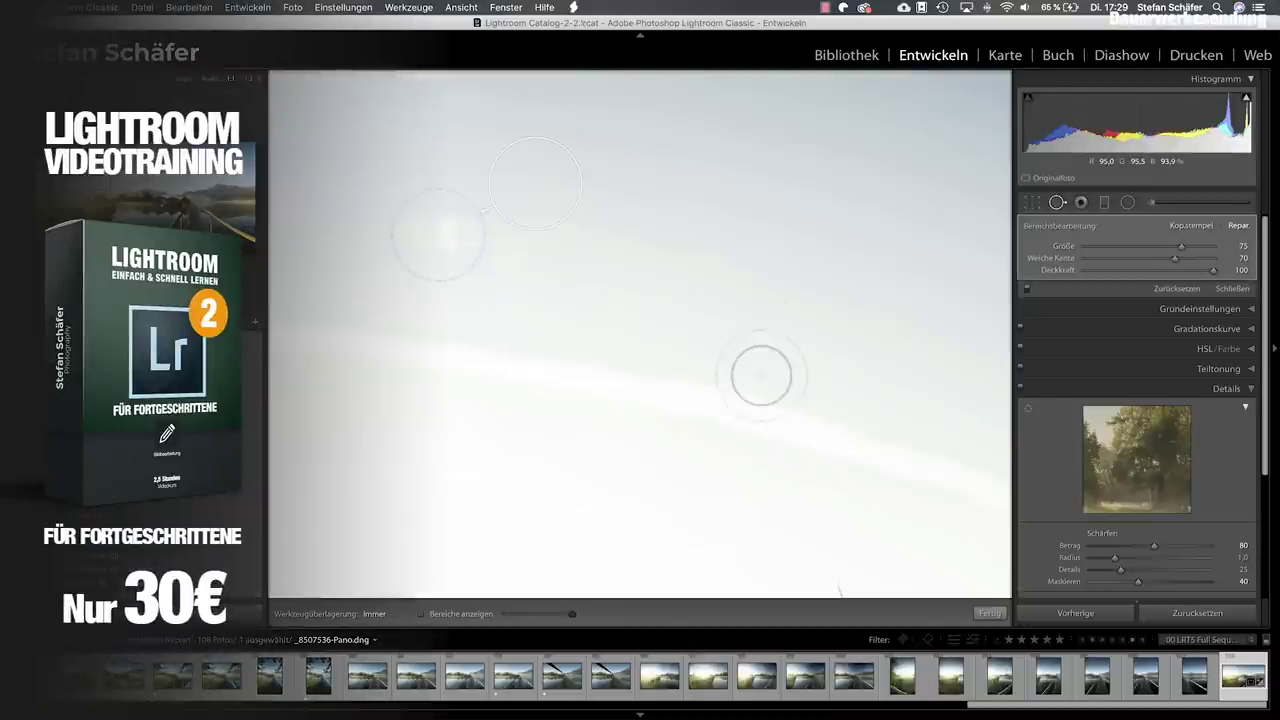
click(989, 613)
click(720, 202)
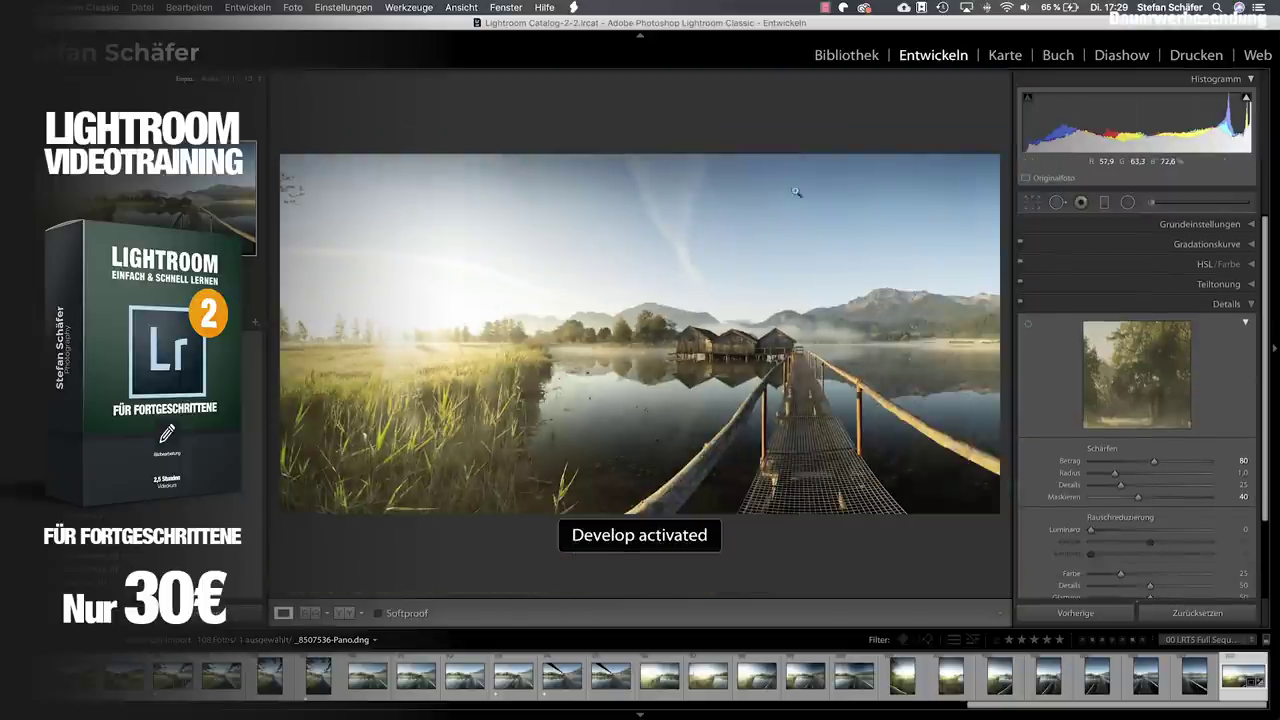
click(906, 196)
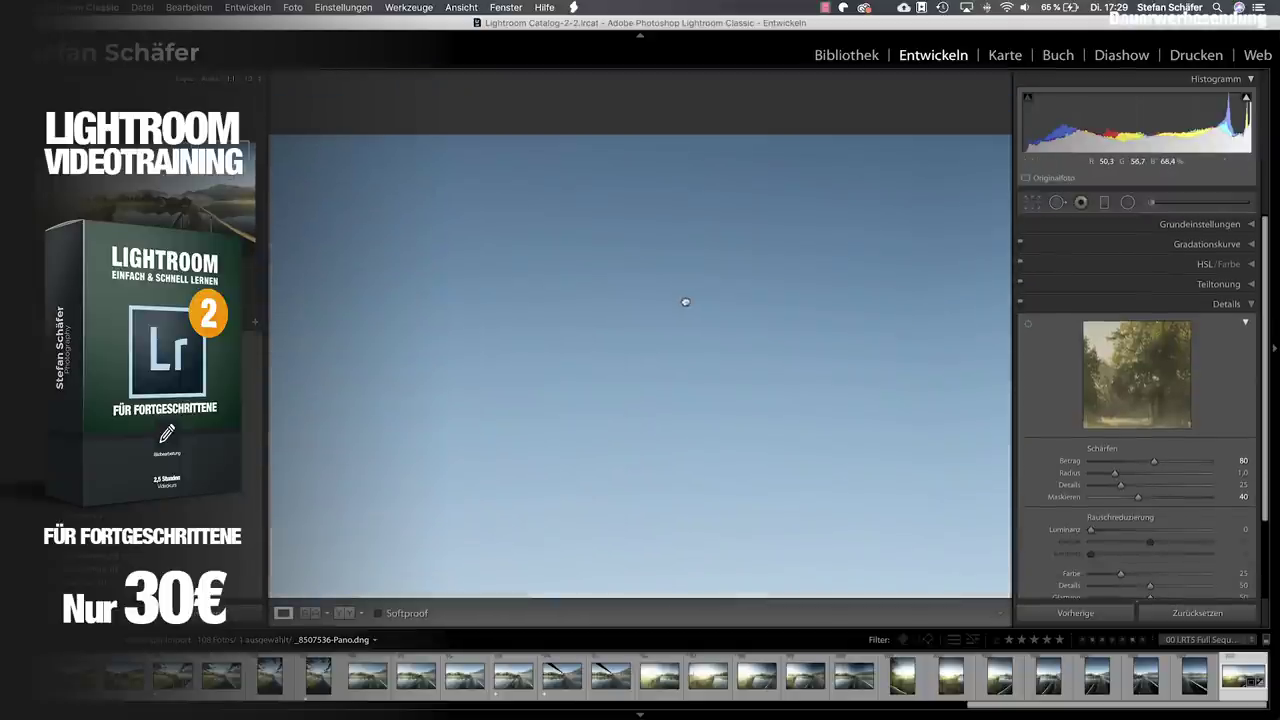
Heal dust spots in the upper sky and beside the contrail.
click(1080, 202)
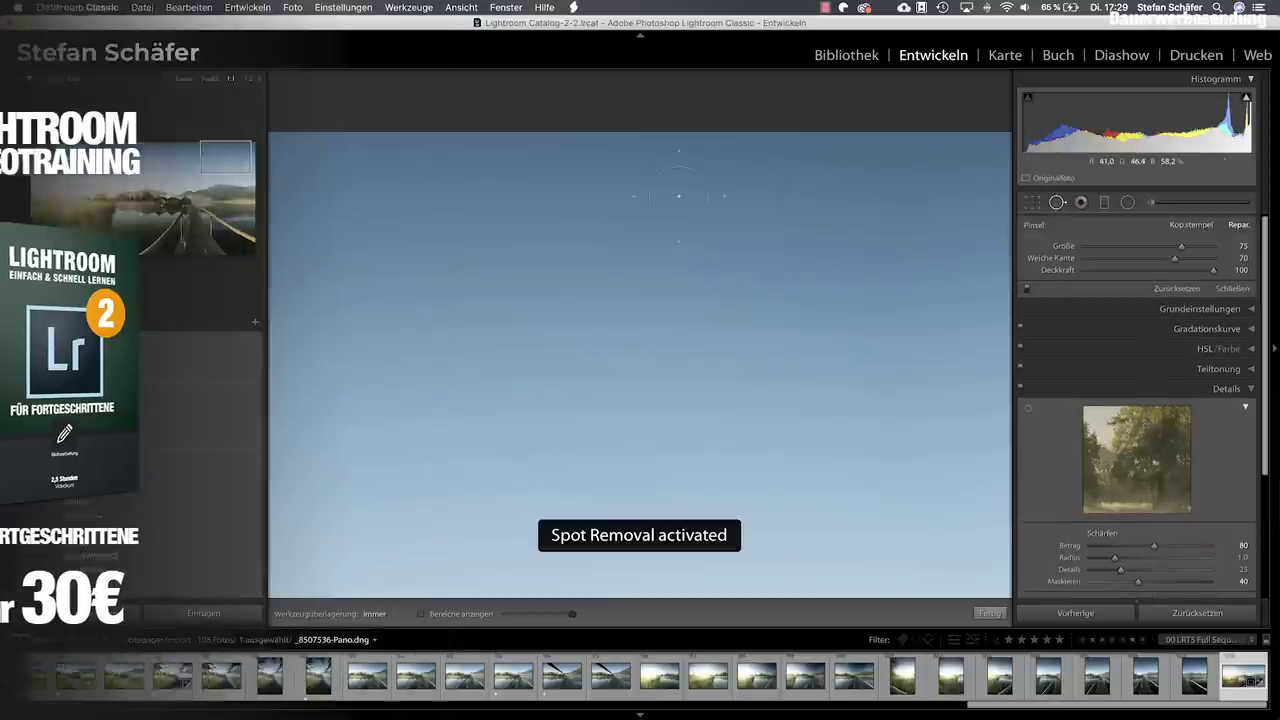
scroll(750, 184, down, 3)
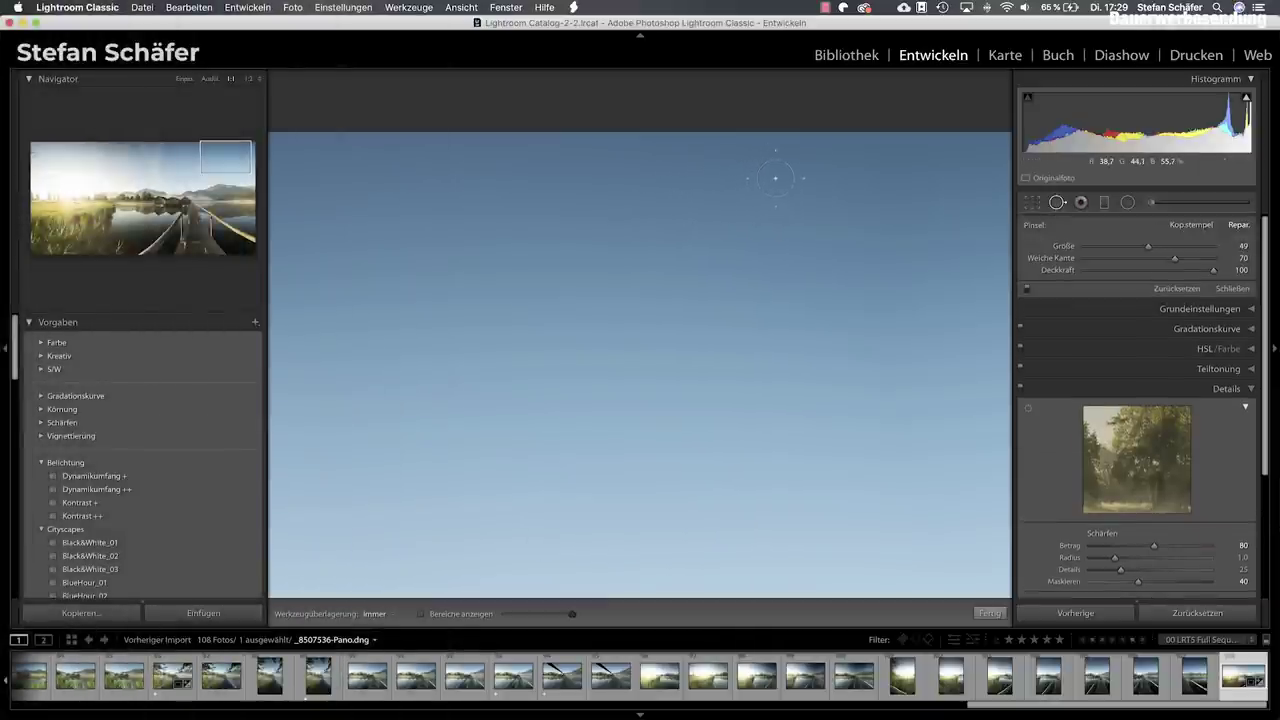
click(781, 177)
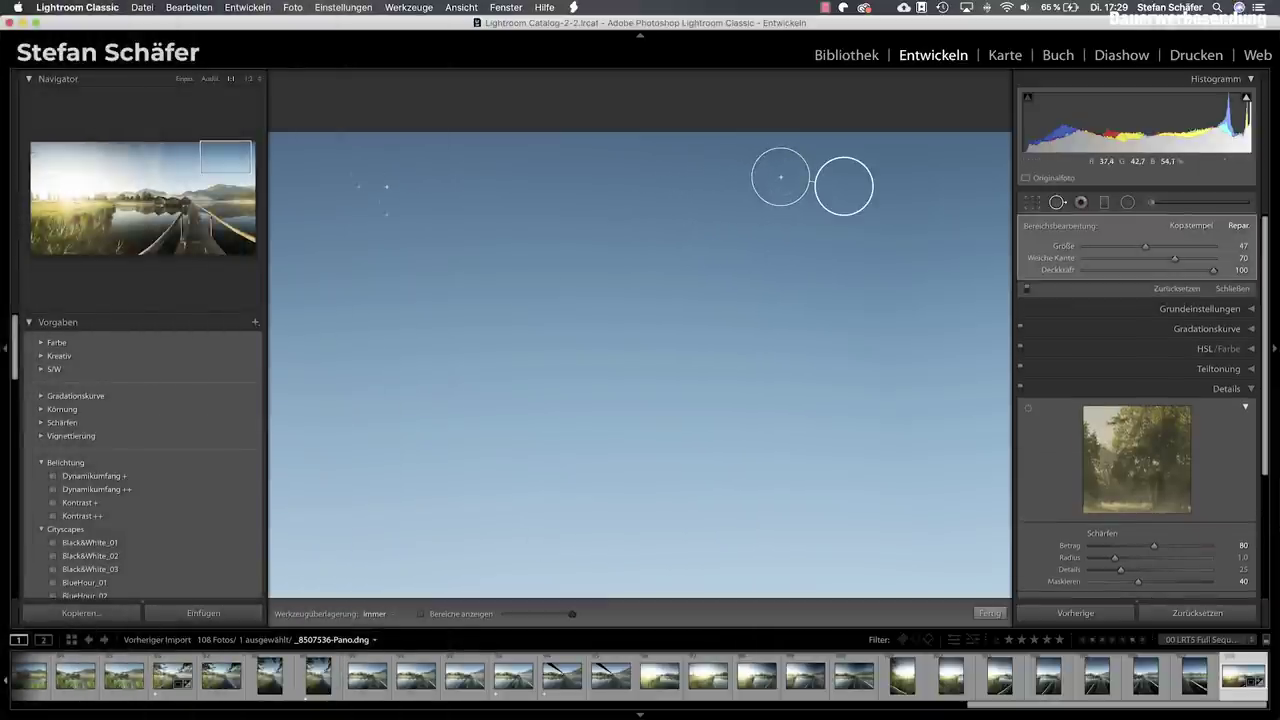
click(390, 145)
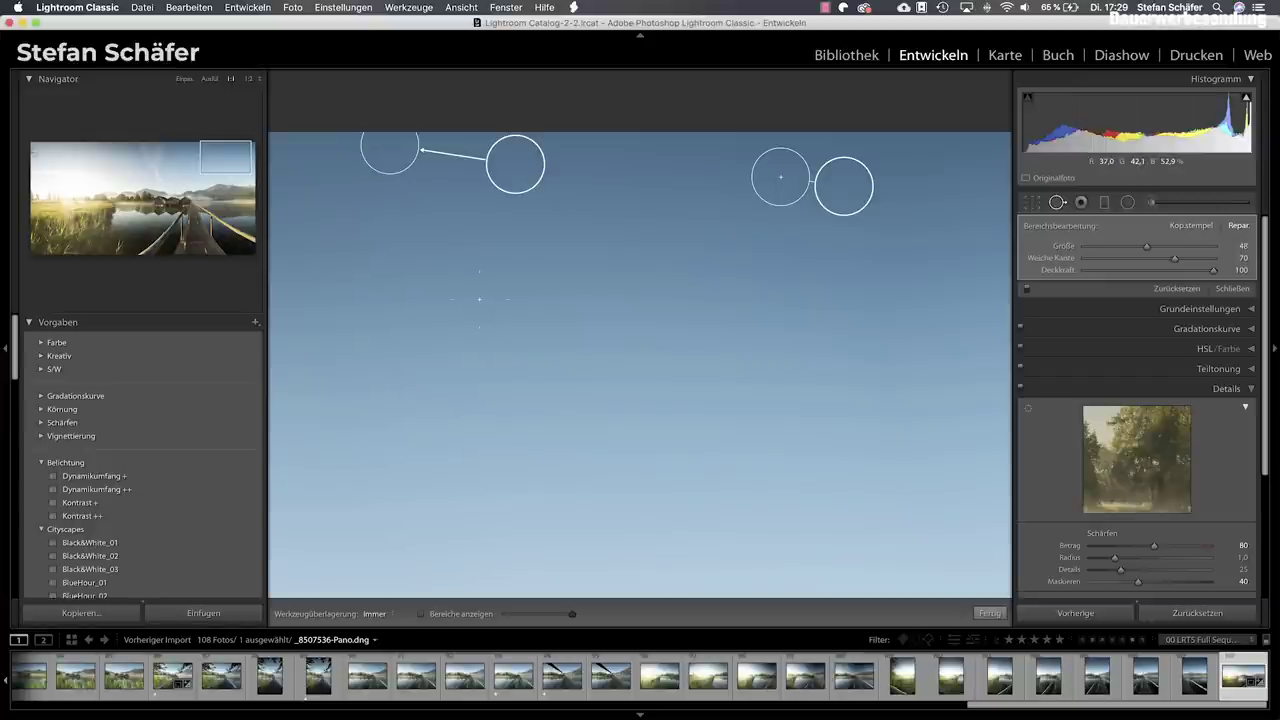
drag(463, 300, 909, 316)
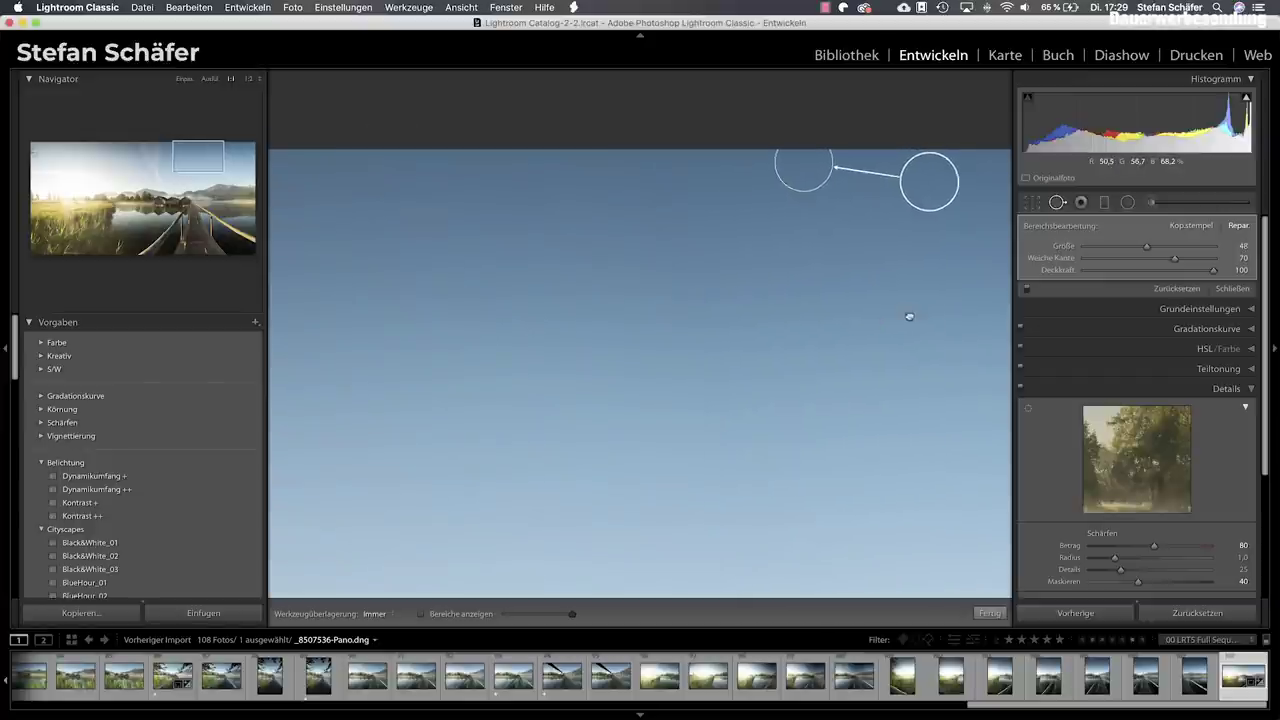
drag(574, 363, 766, 366)
drag(474, 400, 676, 394)
drag(414, 394, 737, 400)
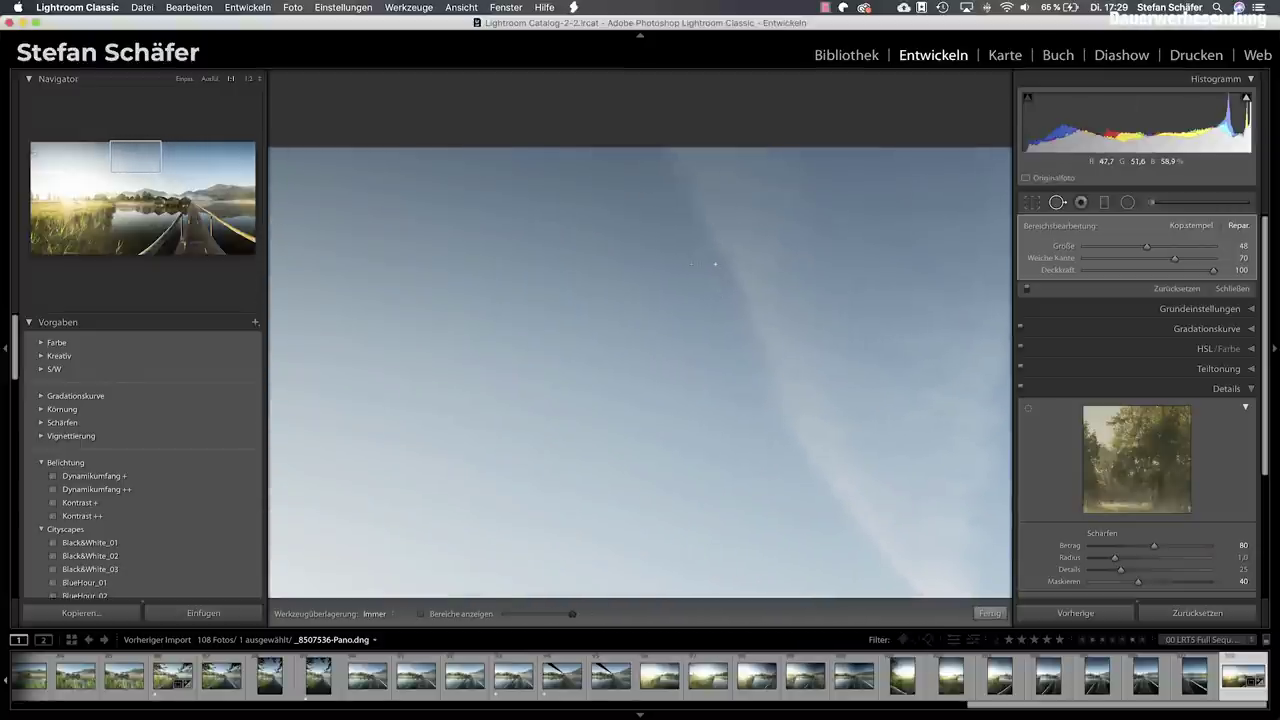
click(711, 260)
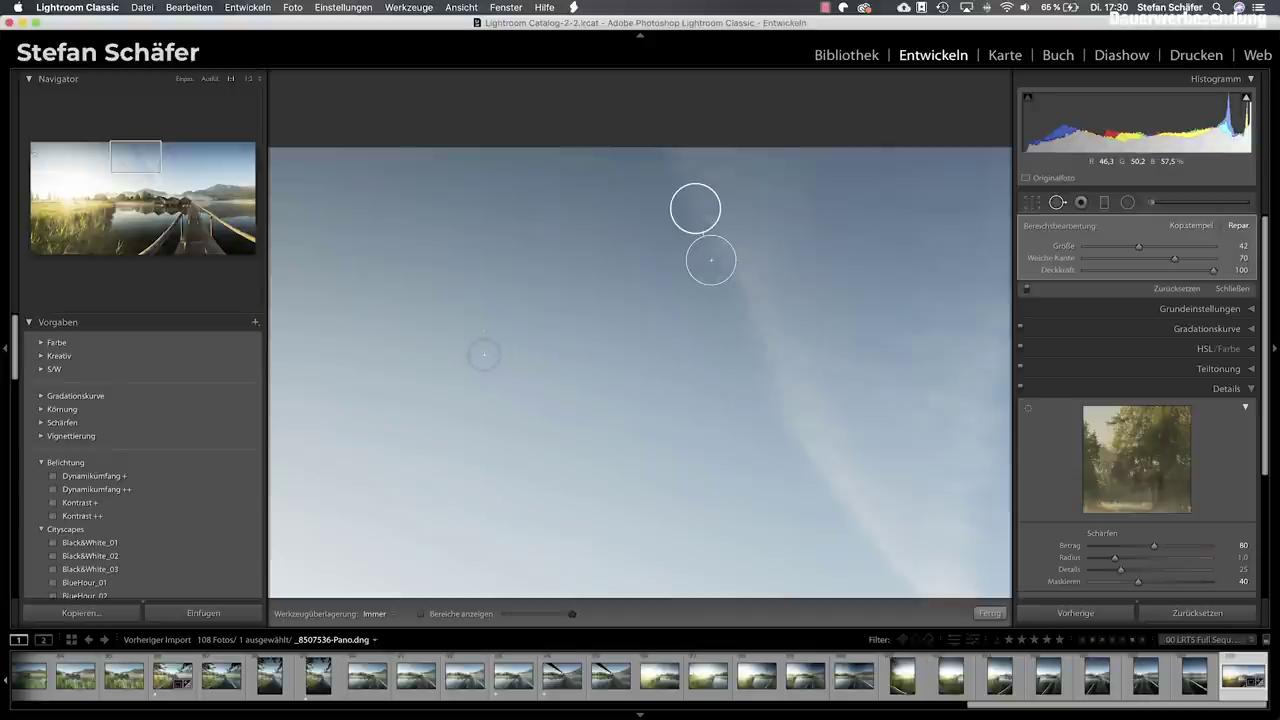
Heal further sky dust spots, including near the top and beside the tree branches.
drag(487, 356, 748, 358)
click(454, 246)
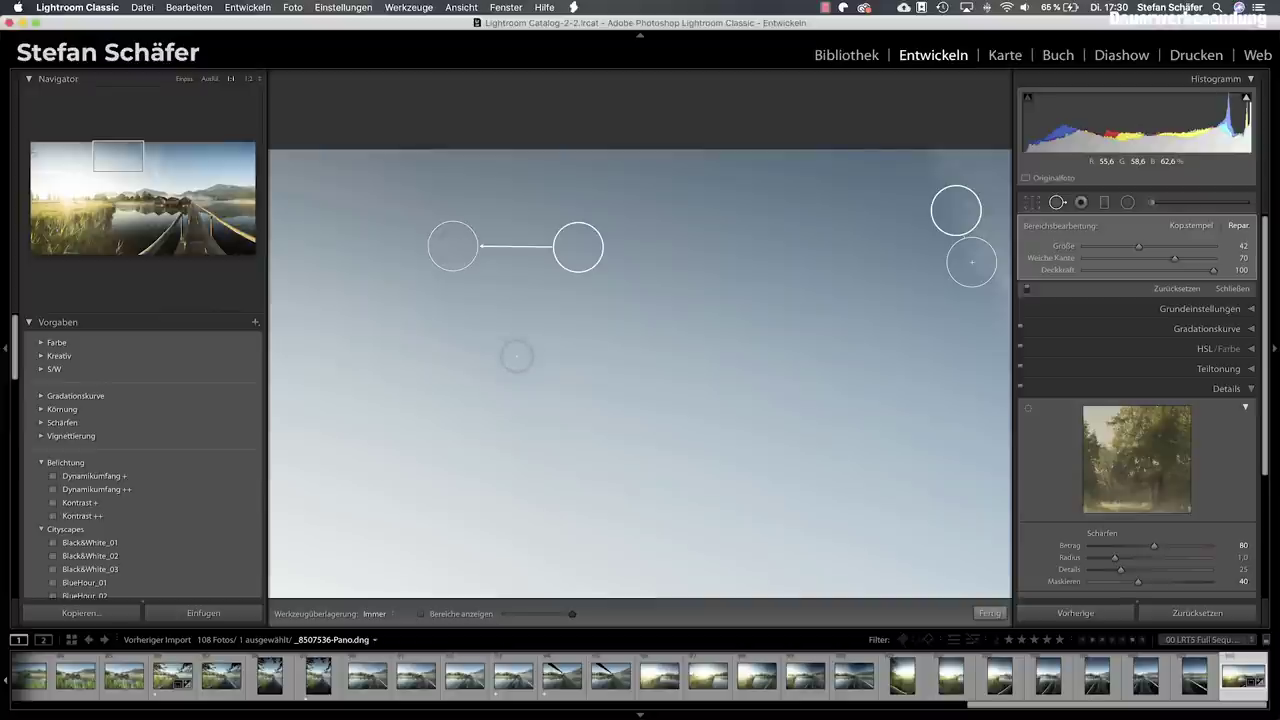
drag(420, 360, 669, 367)
scroll(821, 359, left, 2)
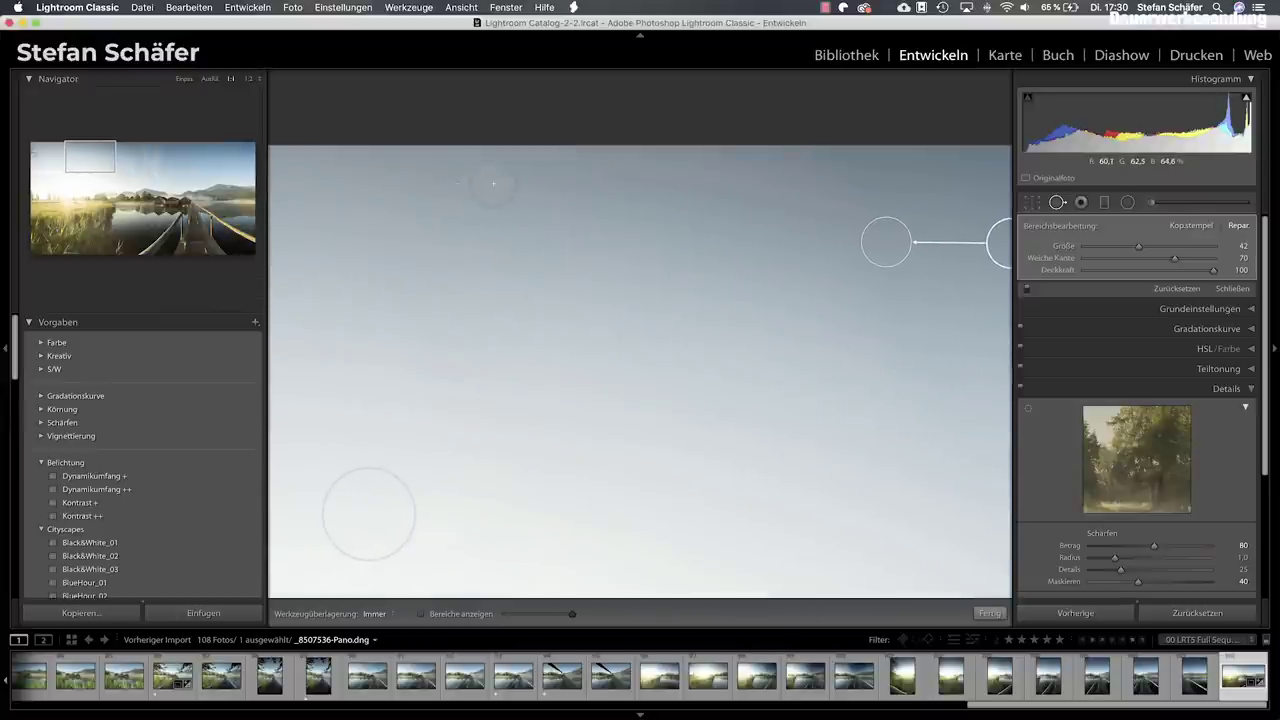
click(487, 182)
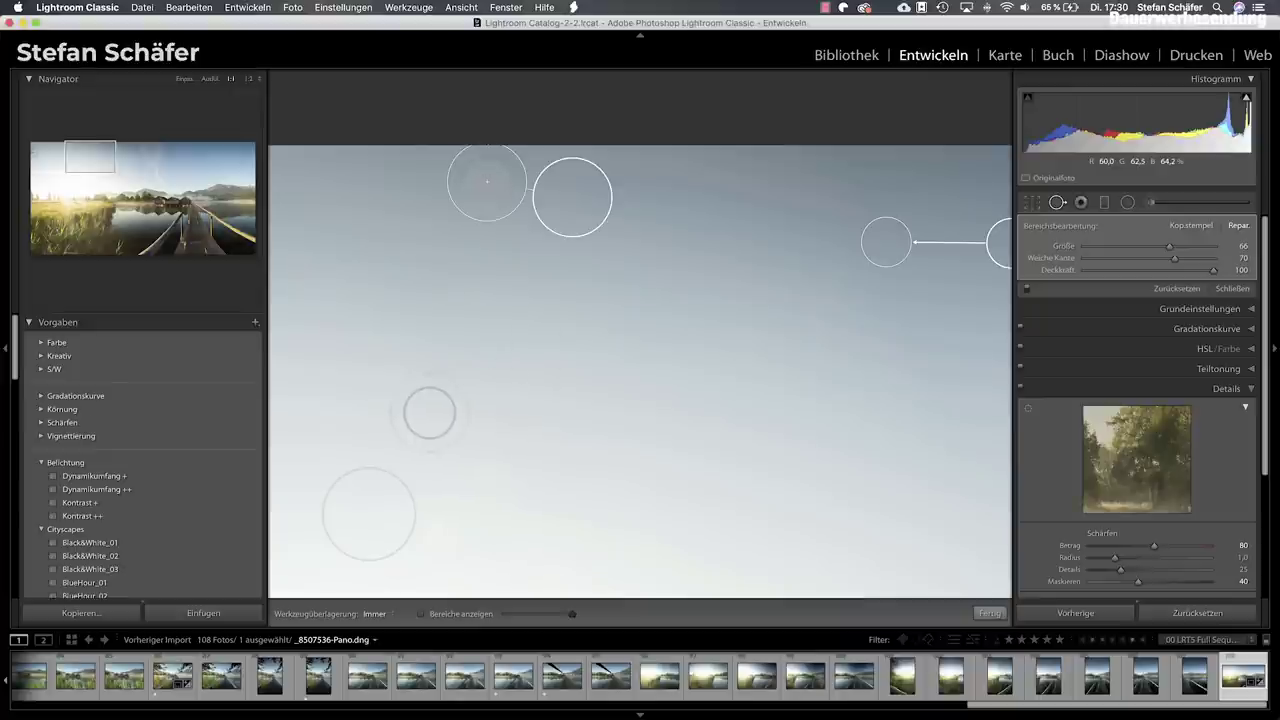
drag(414, 400, 842, 404)
drag(351, 414, 600, 435)
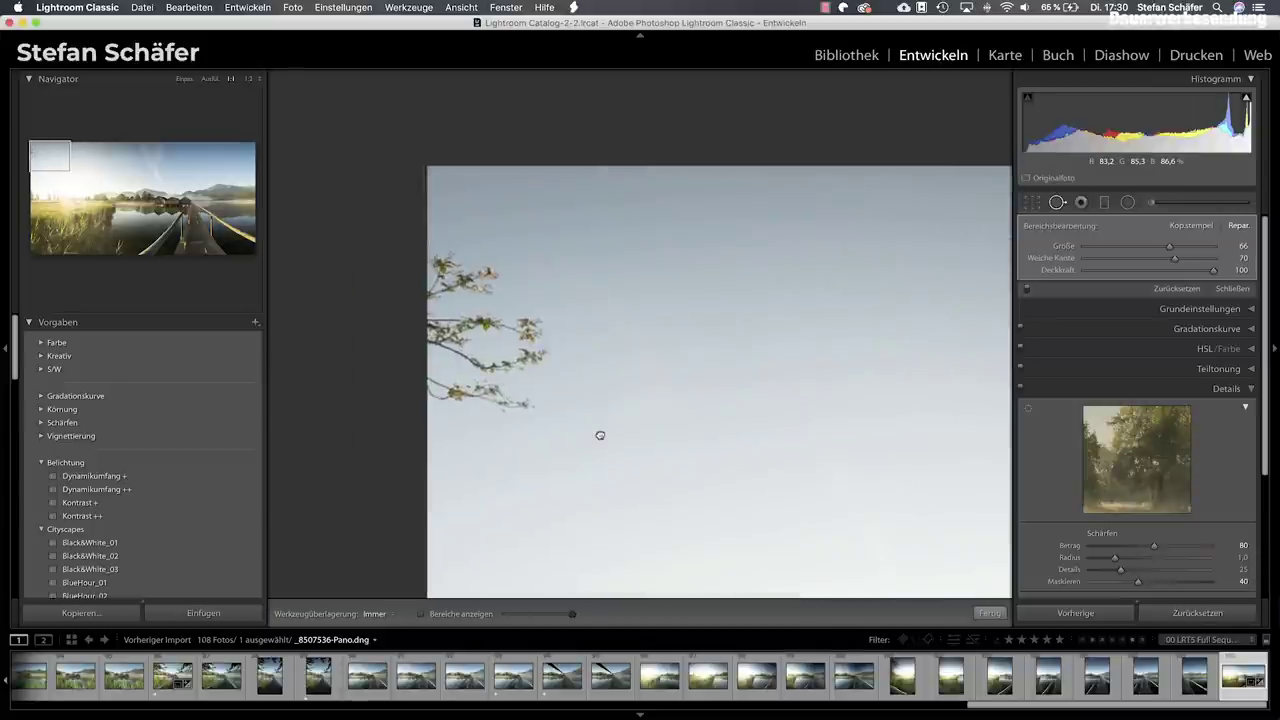
click(546, 264)
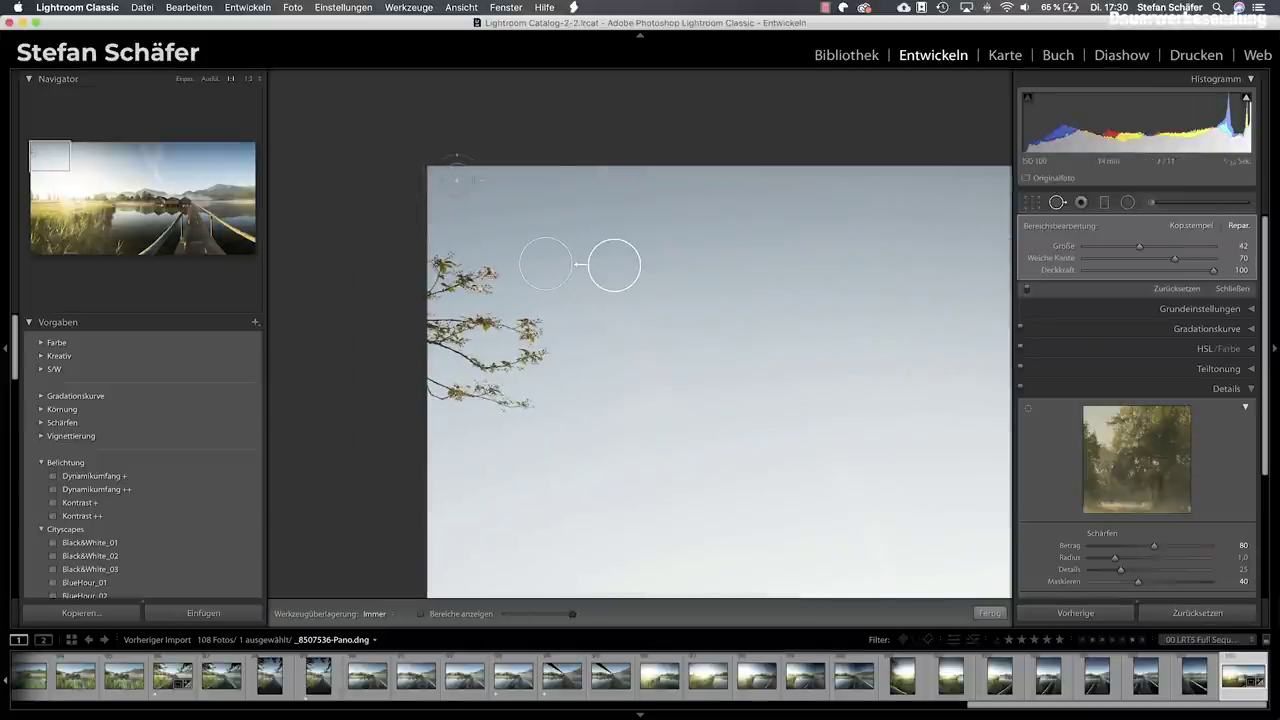
Scan the remaining sky past the contrail to the right edge, then finish spot removal.
drag(740, 494, 733, 310)
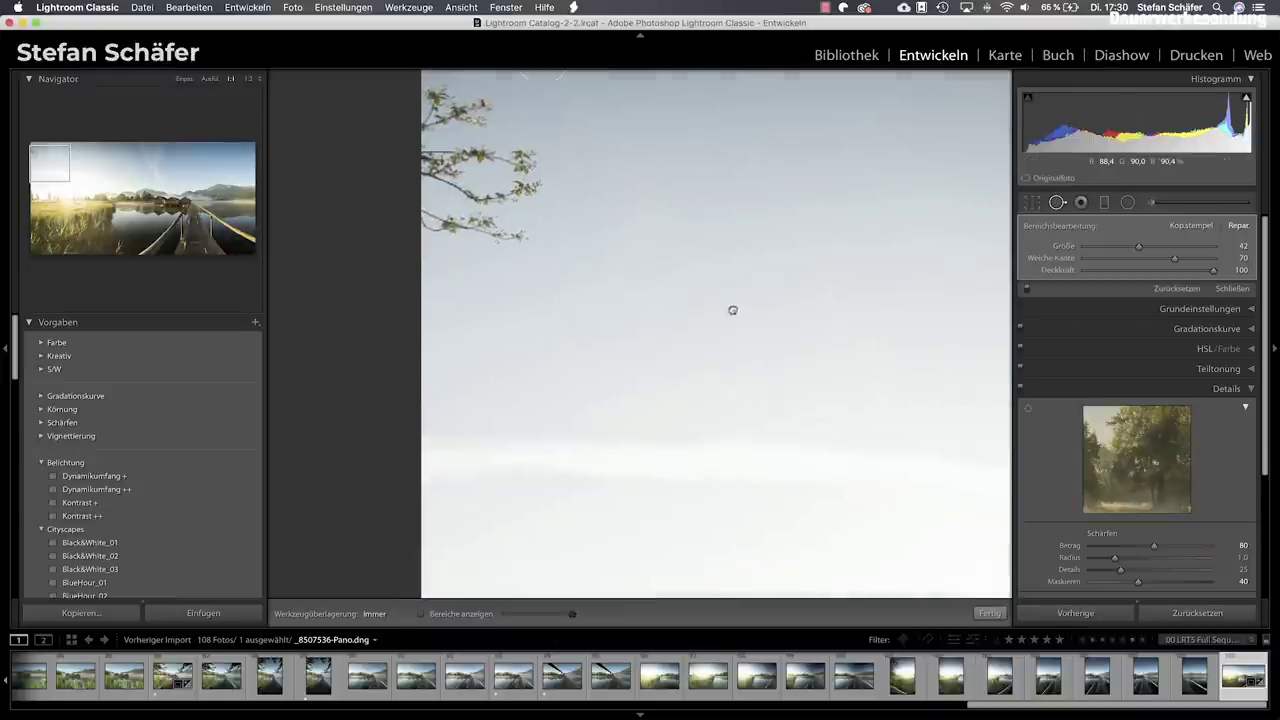
drag(803, 397, 471, 374)
drag(842, 422, 431, 400)
drag(743, 429, 433, 411)
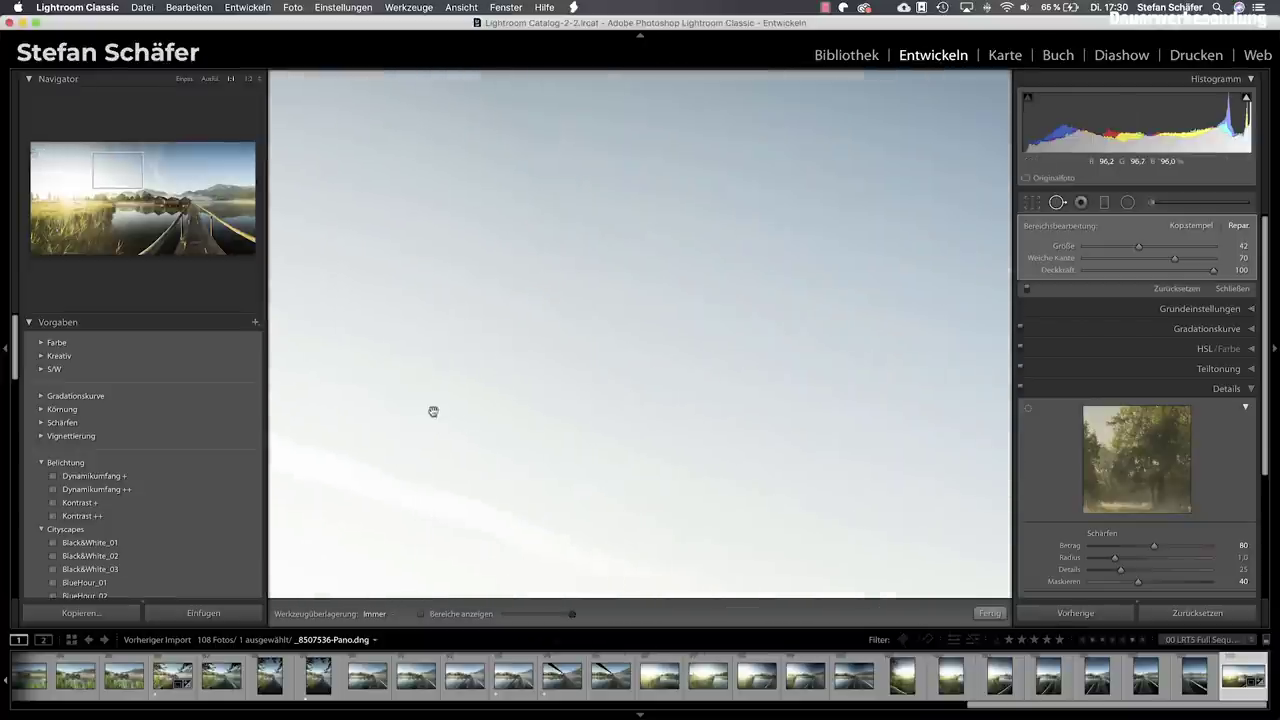
drag(829, 443, 437, 420)
drag(883, 451, 497, 437)
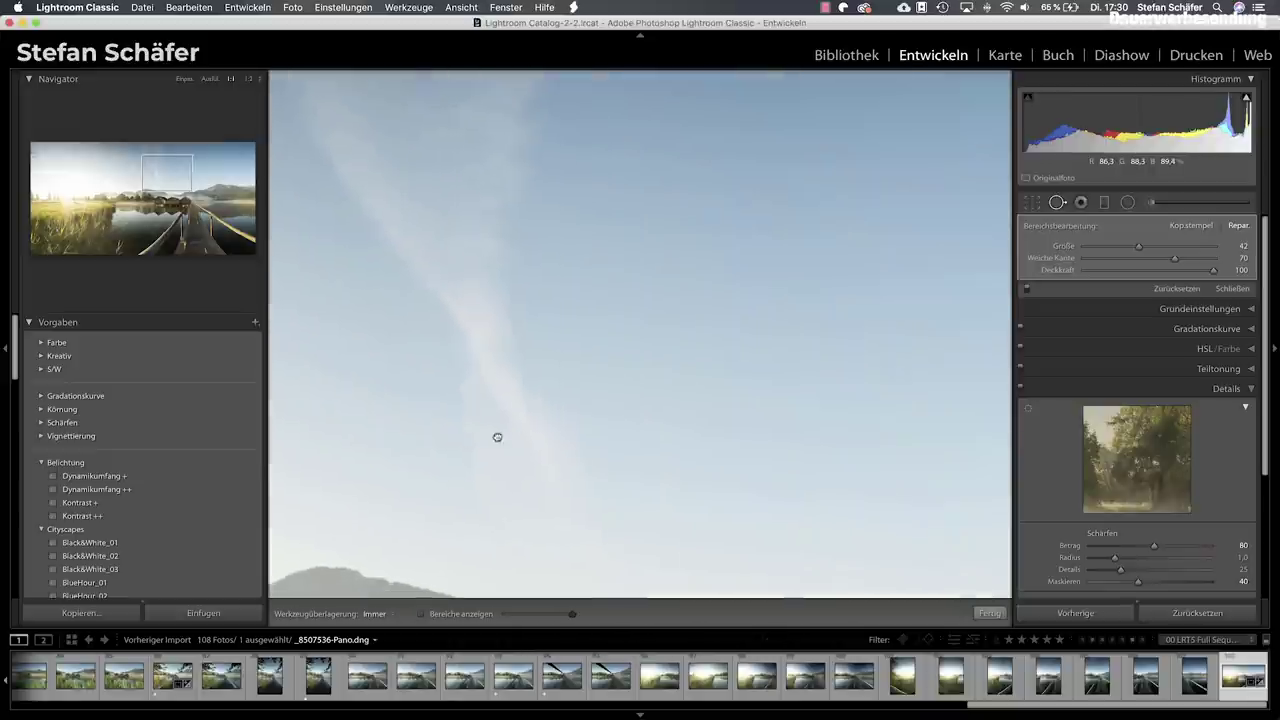
drag(811, 420, 483, 420)
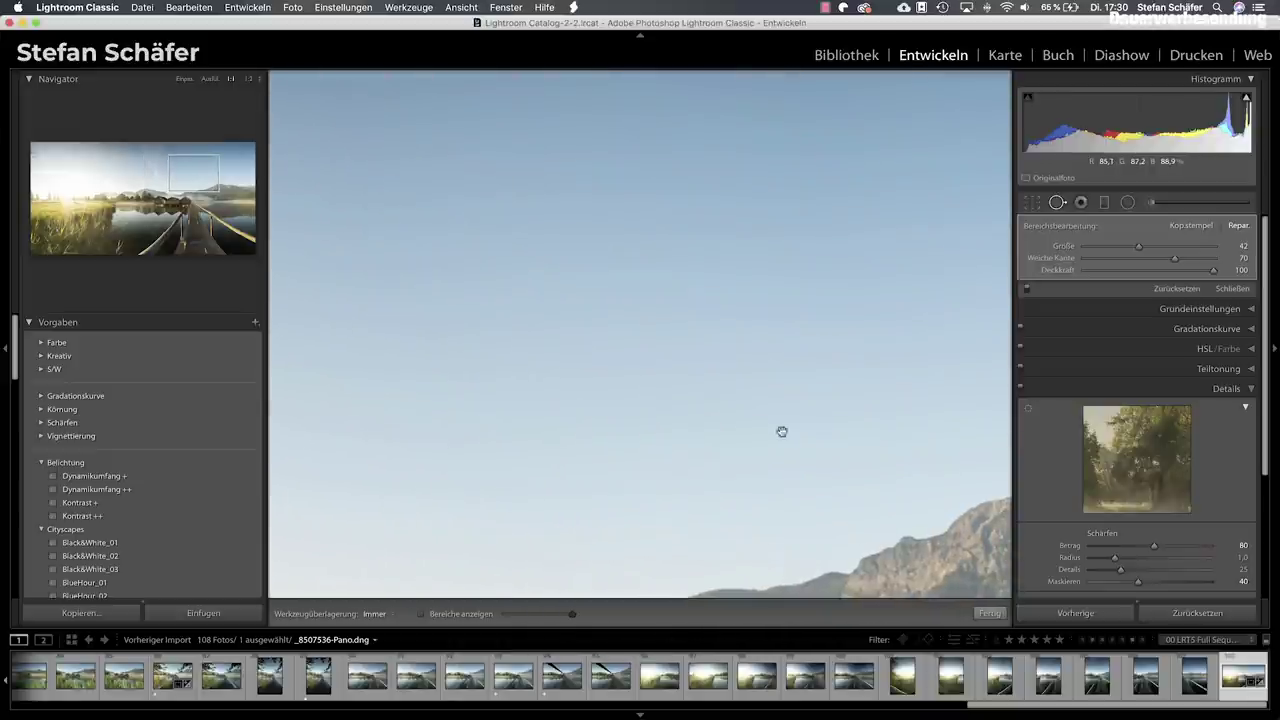
drag(831, 431, 523, 431)
drag(873, 429, 551, 431)
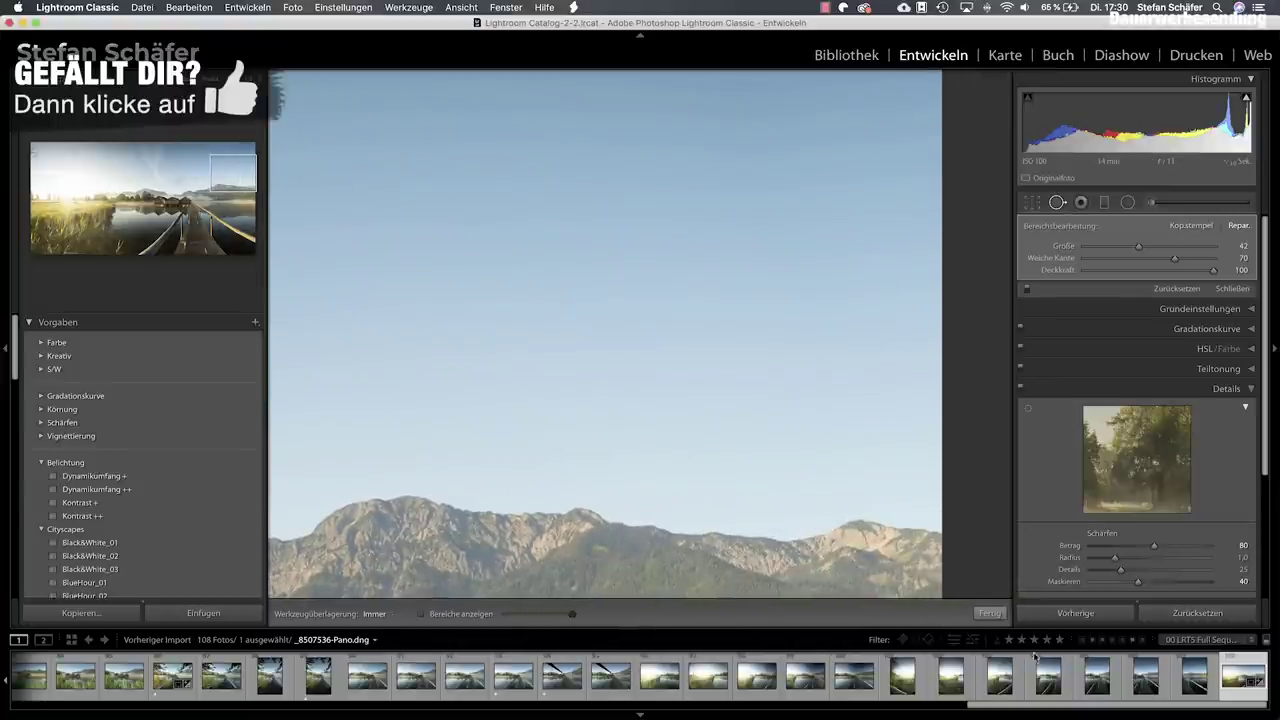
click(989, 613)
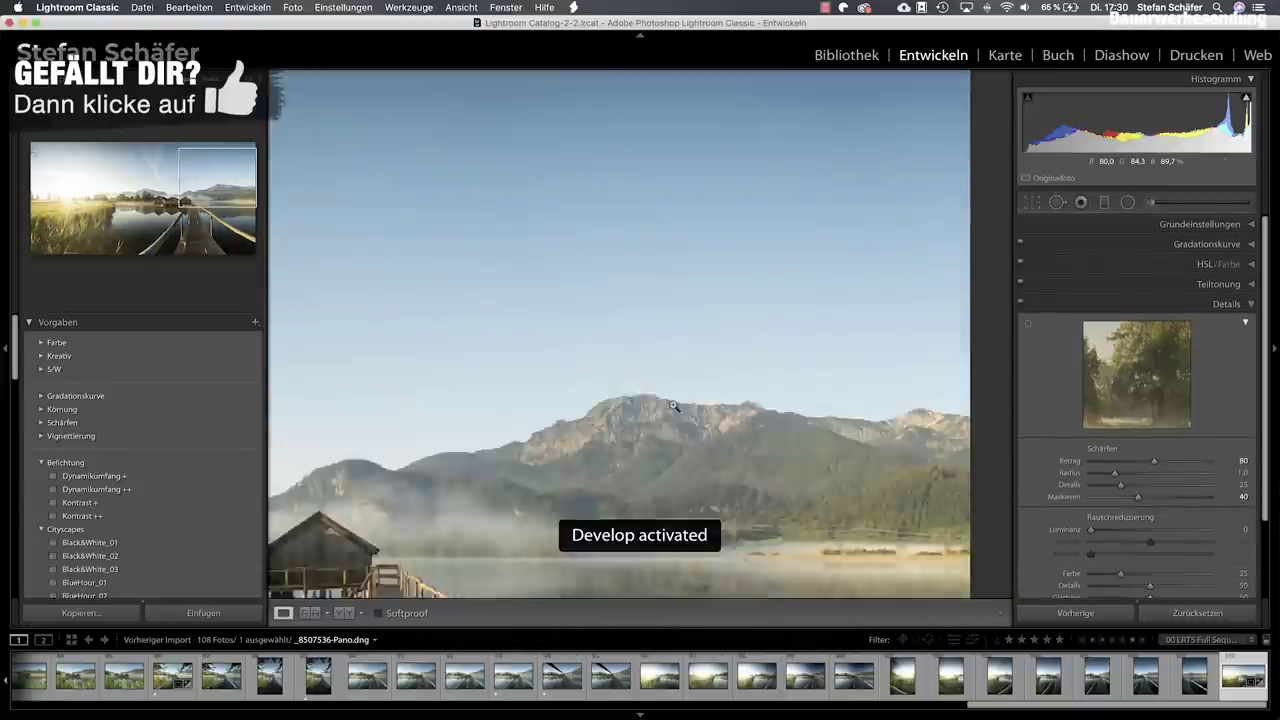
Fit the panorama and set HSL blue saturation −15, hues blue −5, green −10, yellow +10.
click(674, 405)
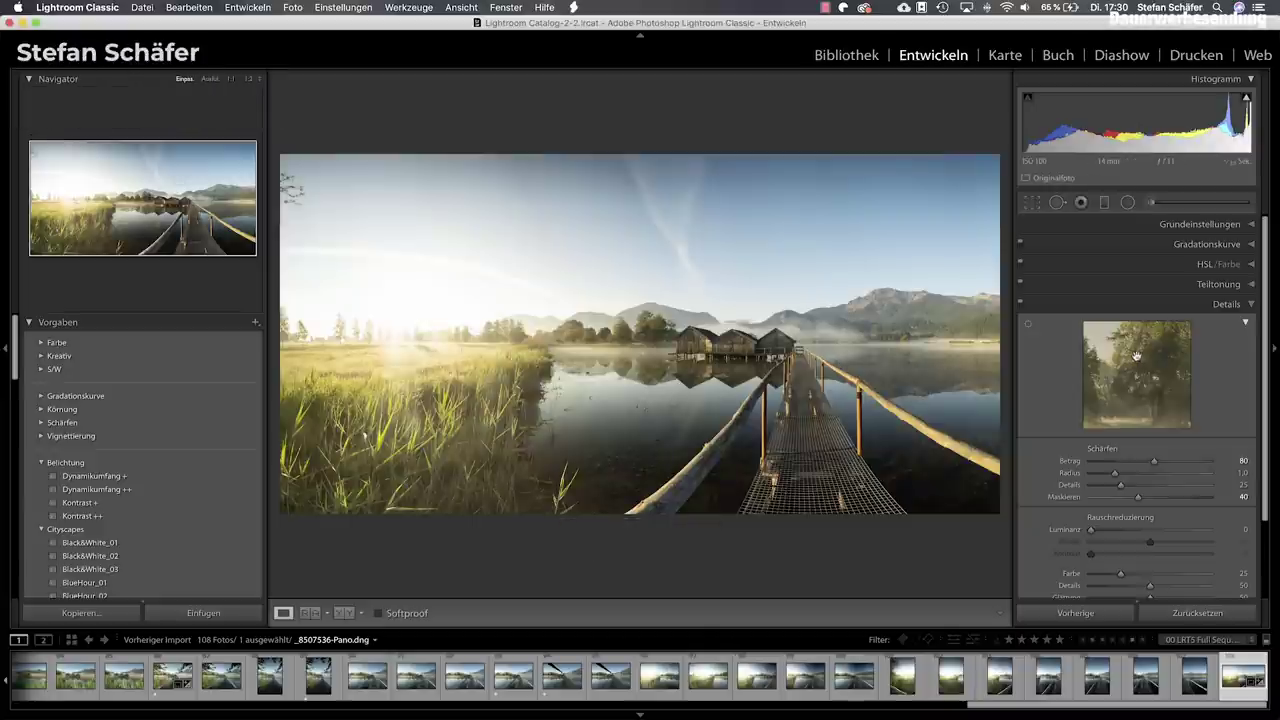
click(1205, 264)
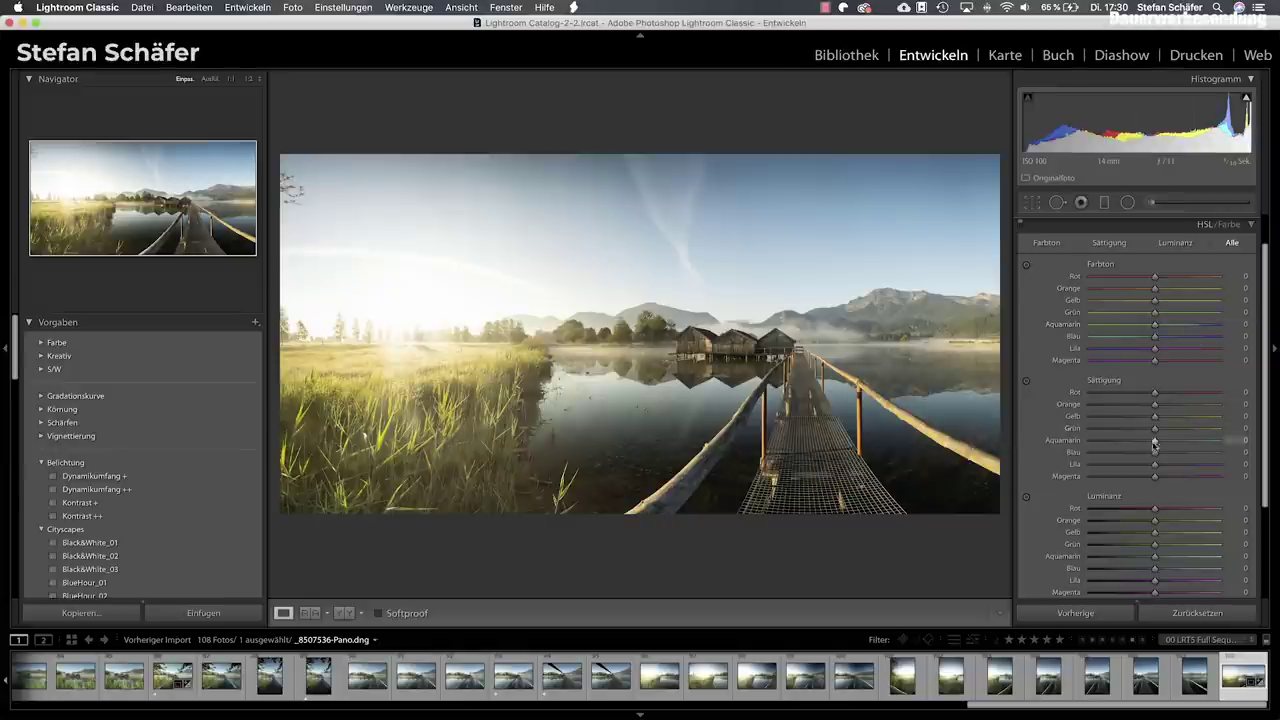
drag(1154, 453, 1144, 455)
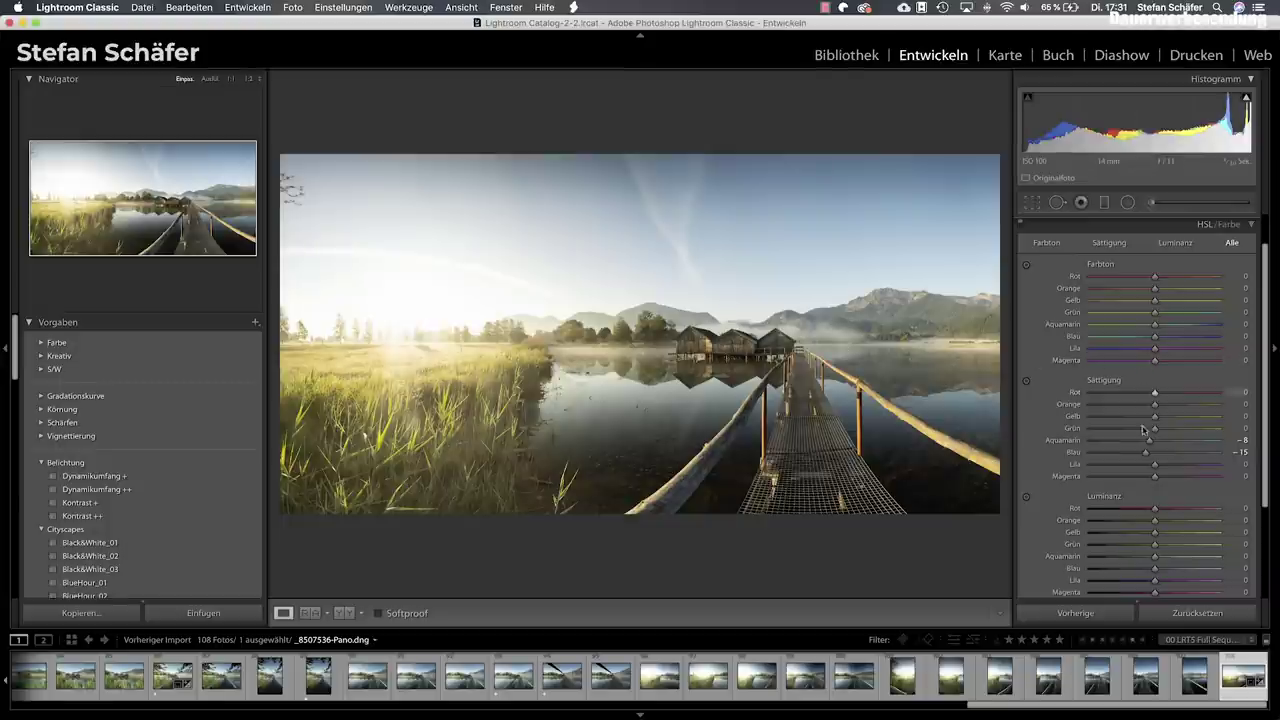
drag(1155, 338, 1152, 339)
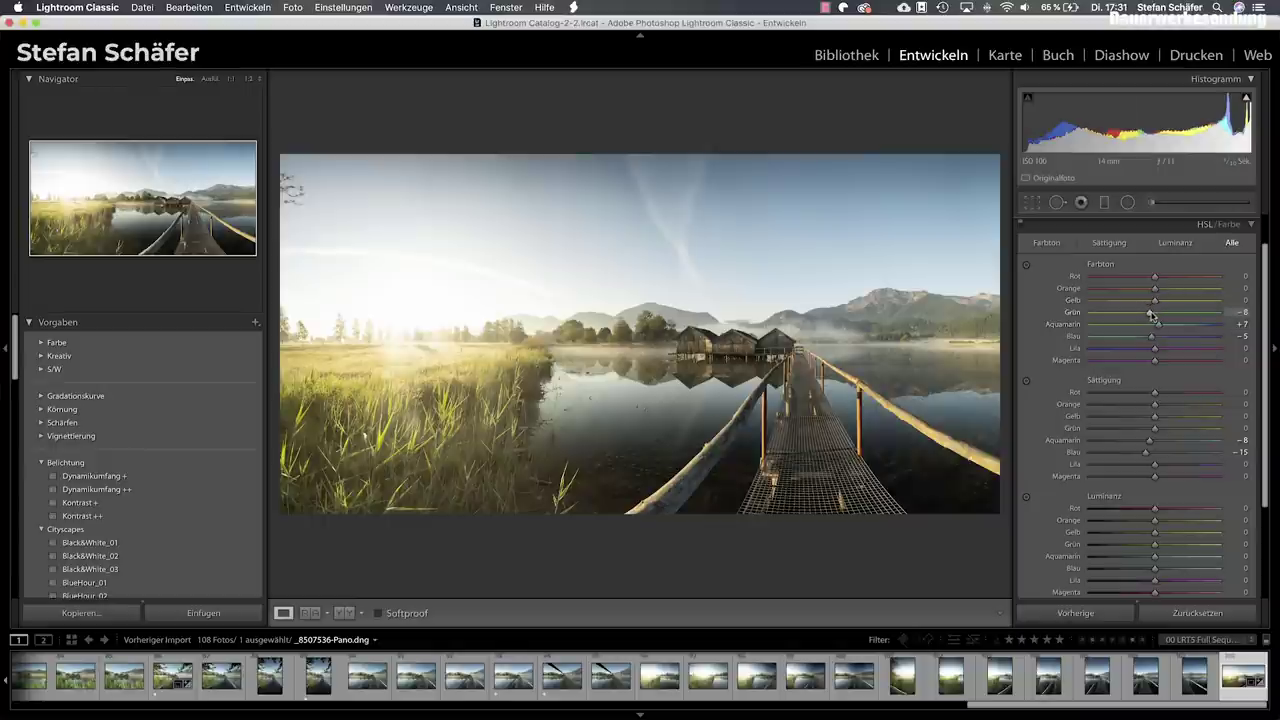
mouse_move(1150, 314)
mouse_down()
mouse_move(1070, 318)
mouse_move(1151, 322)
mouse_up()
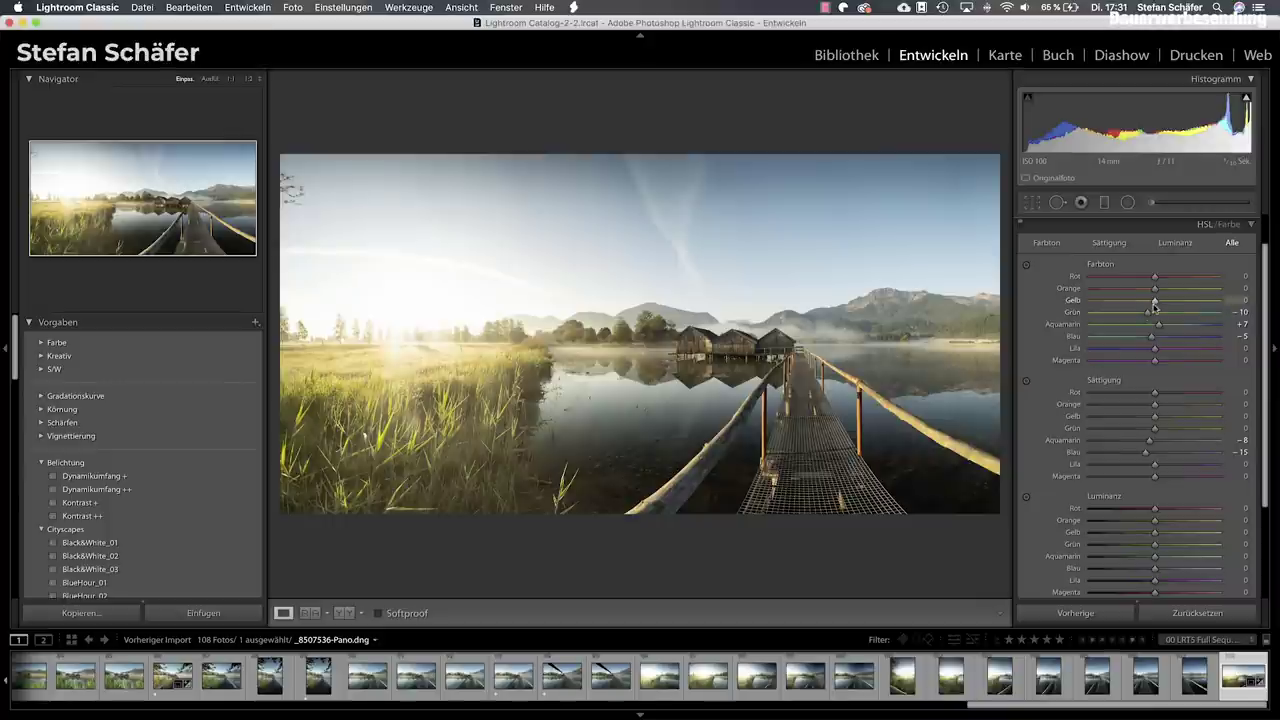
drag(1158, 306, 1164, 306)
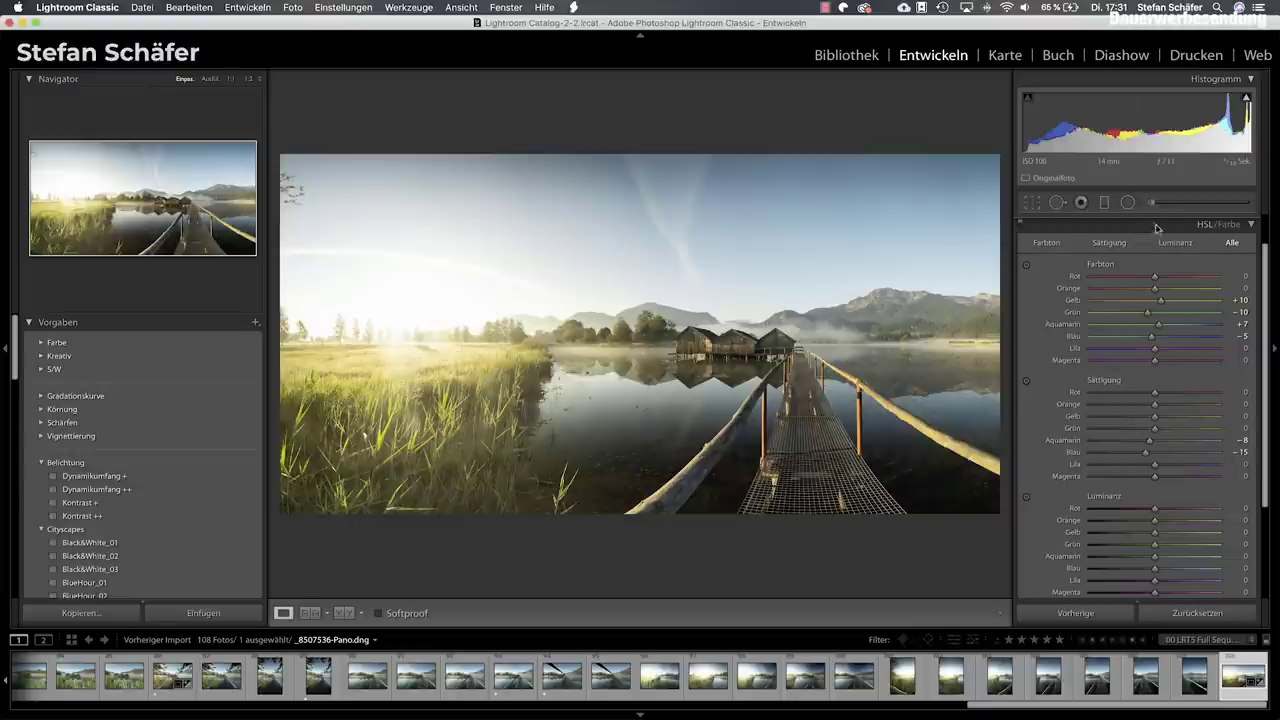
Draw a radial filter around the sunlit meadow with contrast −14 and temperature +23.
click(1127, 204)
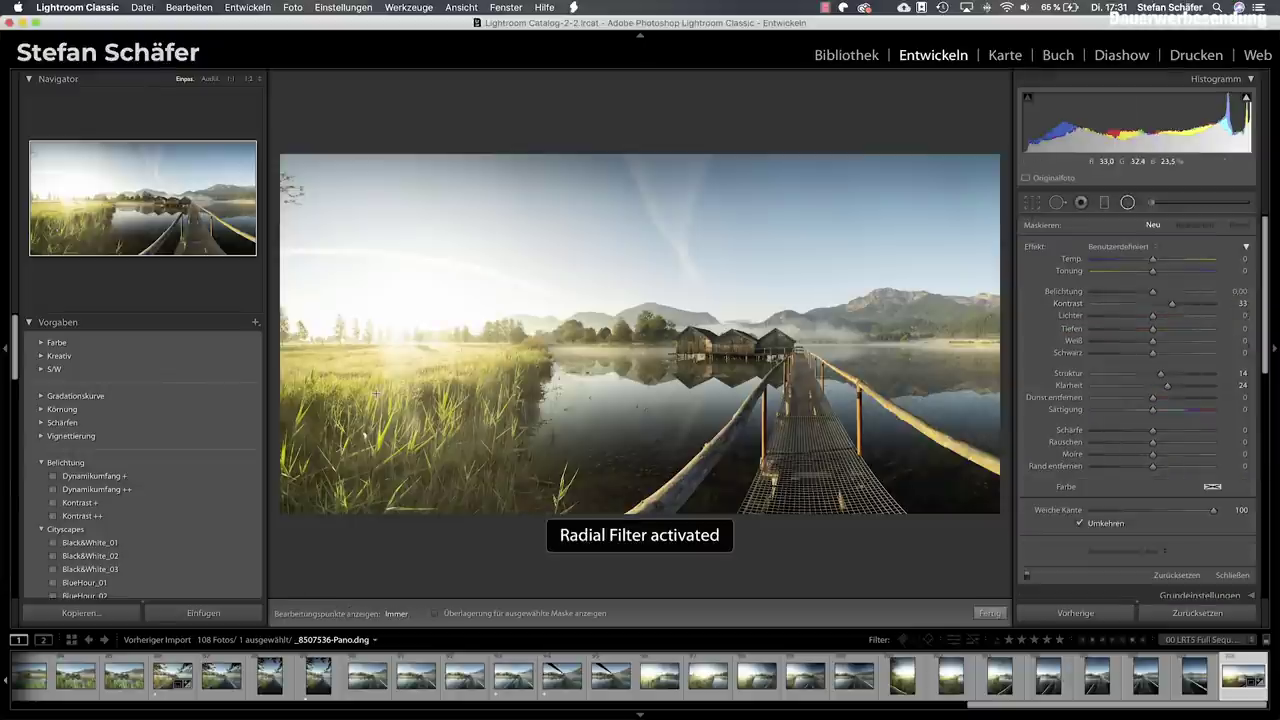
double_click(1037, 249)
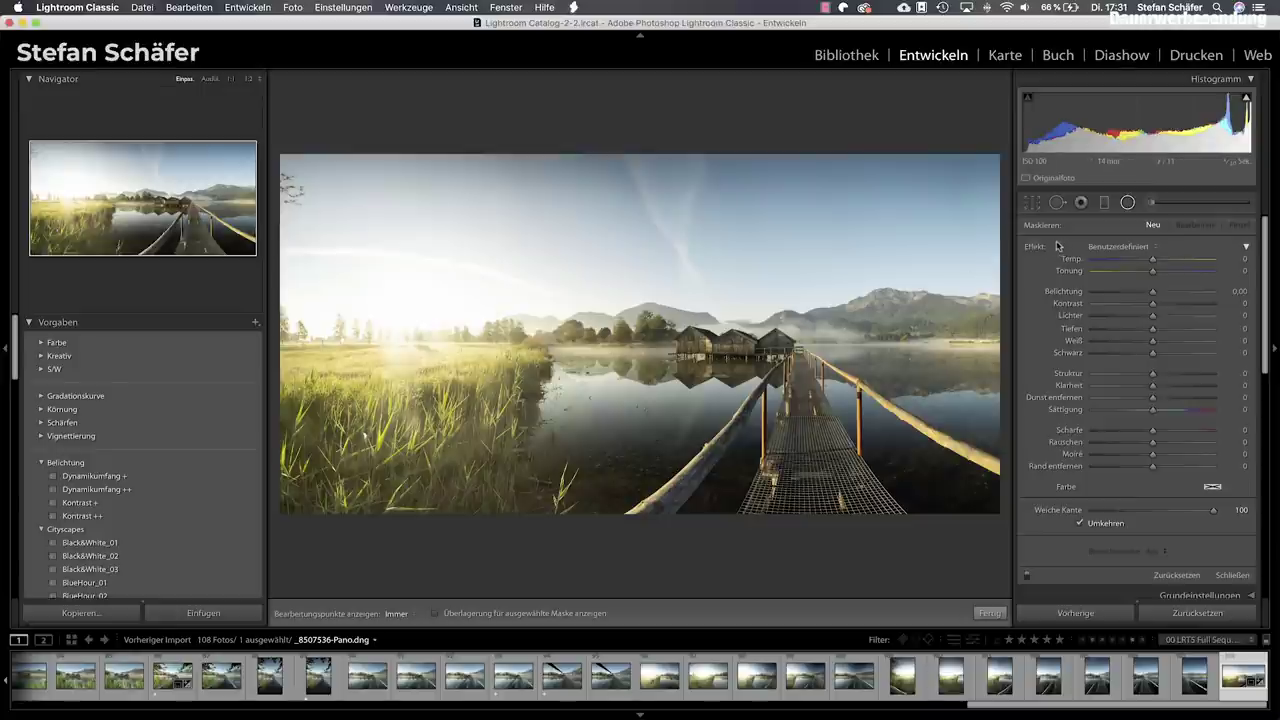
drag(401, 326, 588, 395)
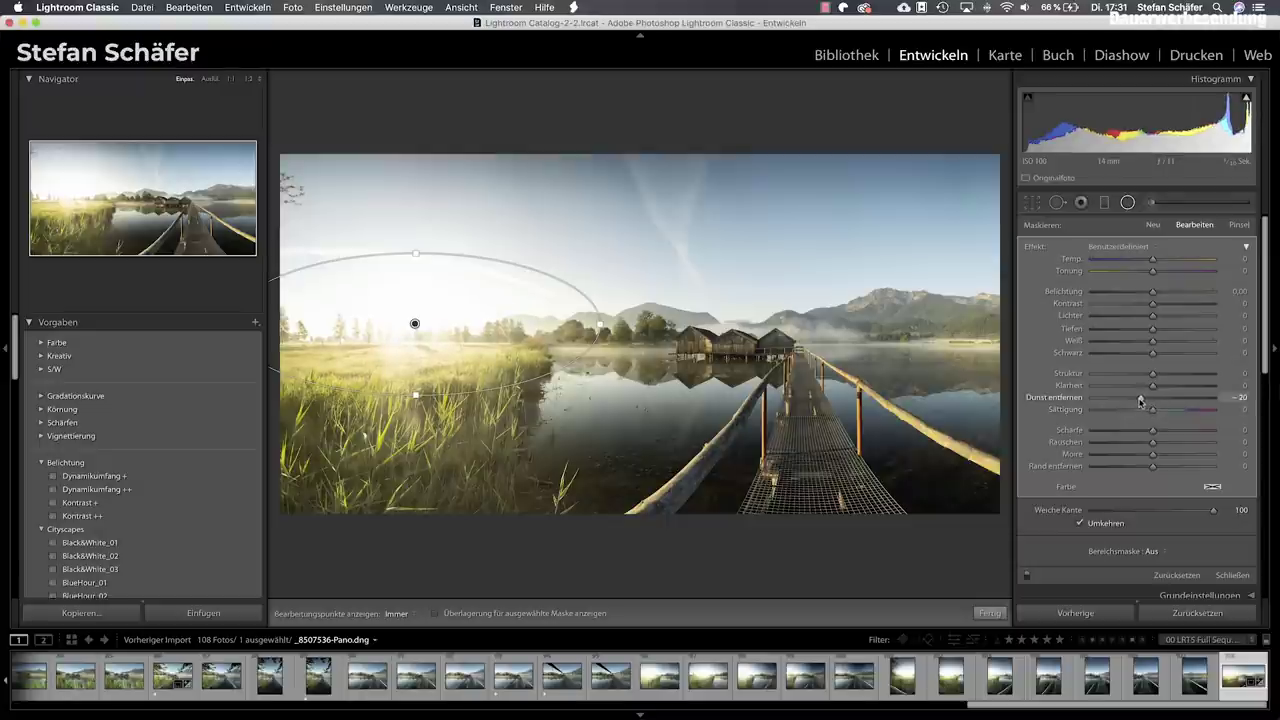
drag(1152, 307, 1140, 307)
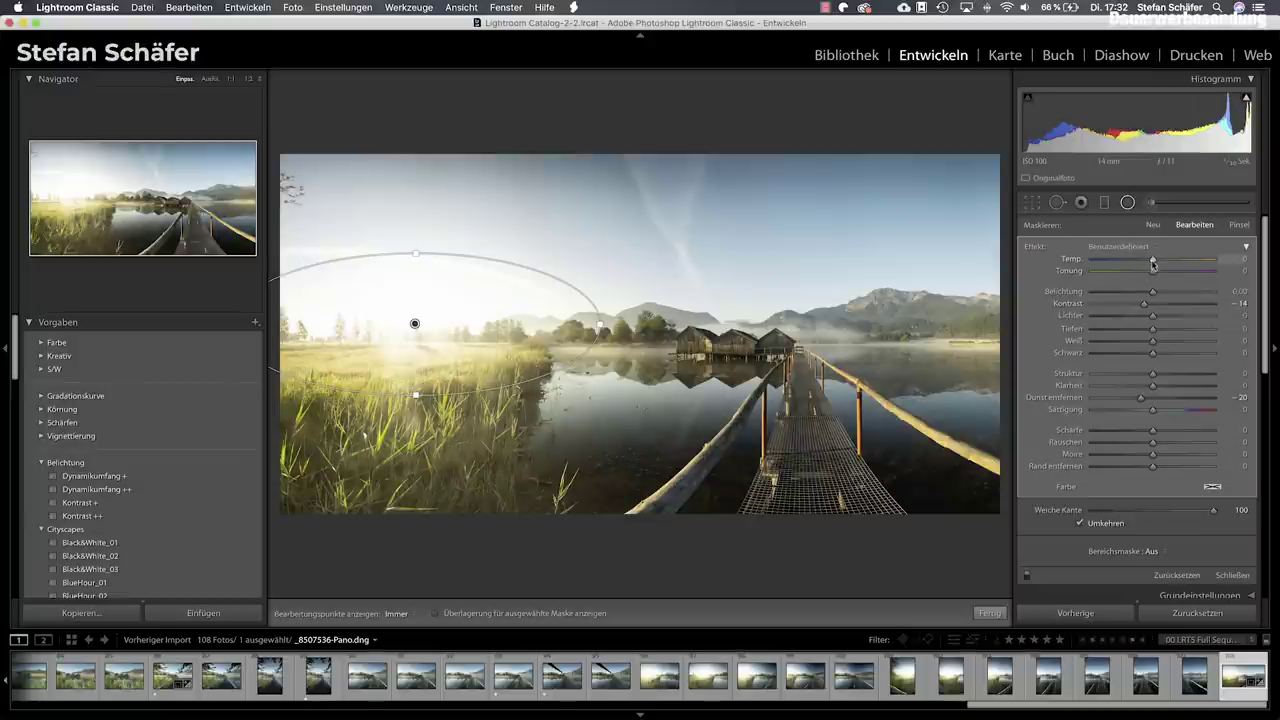
drag(1156, 261, 1168, 261)
drag(600, 326, 662, 331)
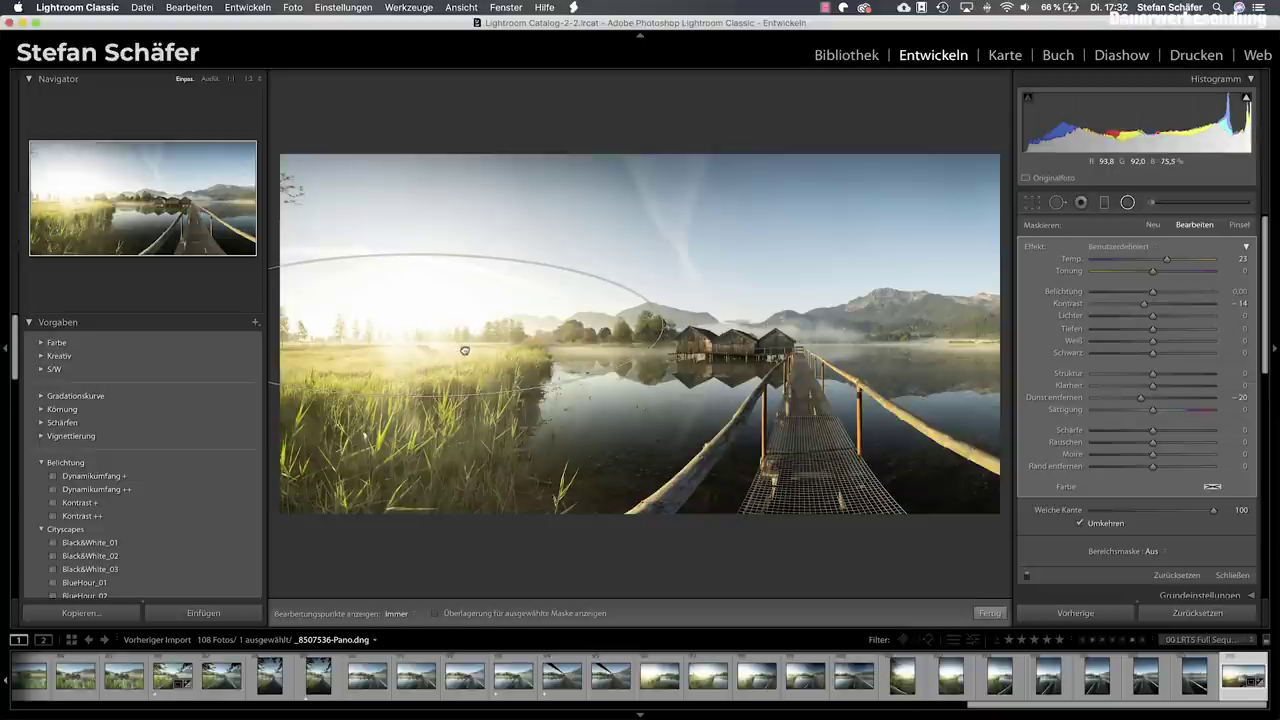
Toggle the radial filter's effect off and on to compare before and after.
click(1027, 577)
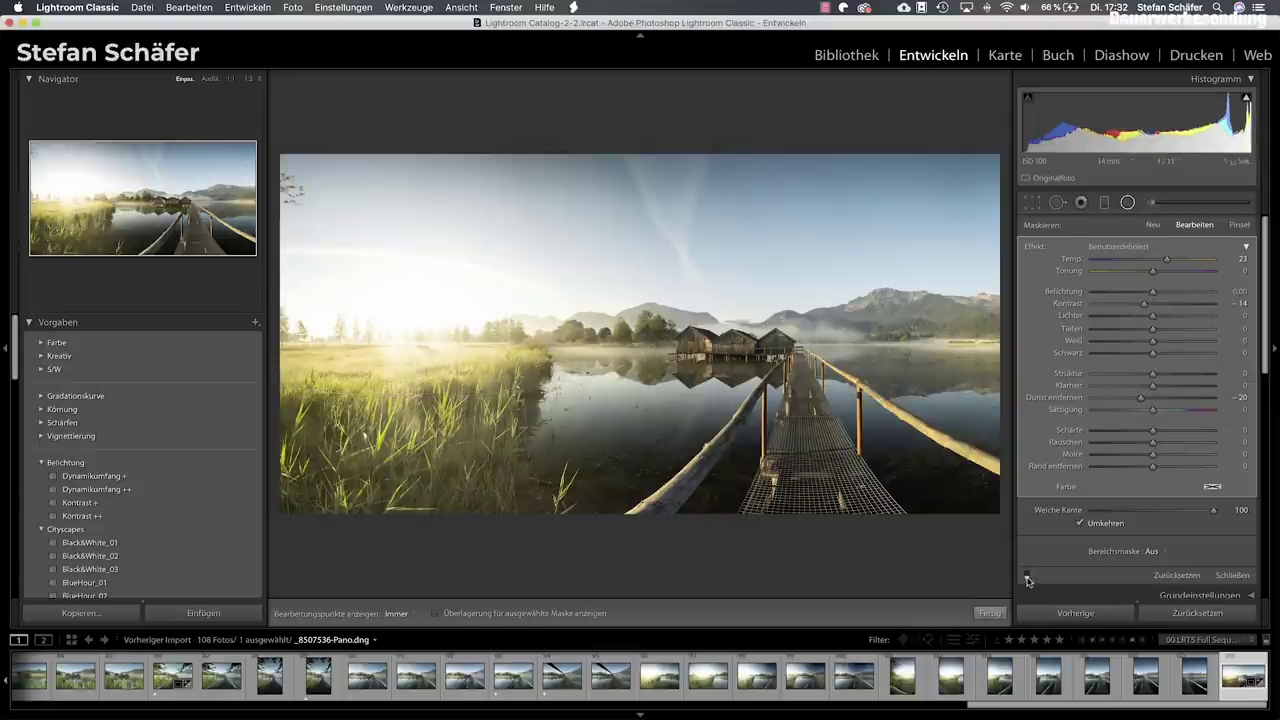
click(1027, 577)
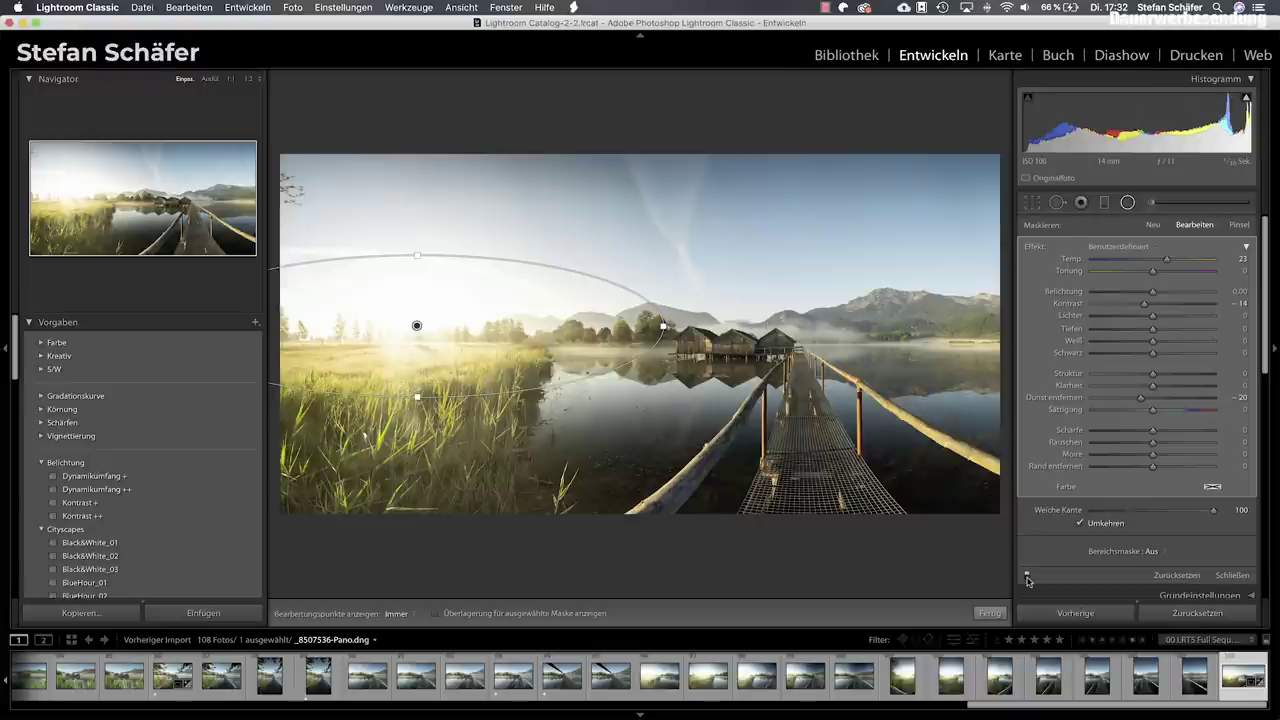
click(1027, 577)
click(1027, 577)
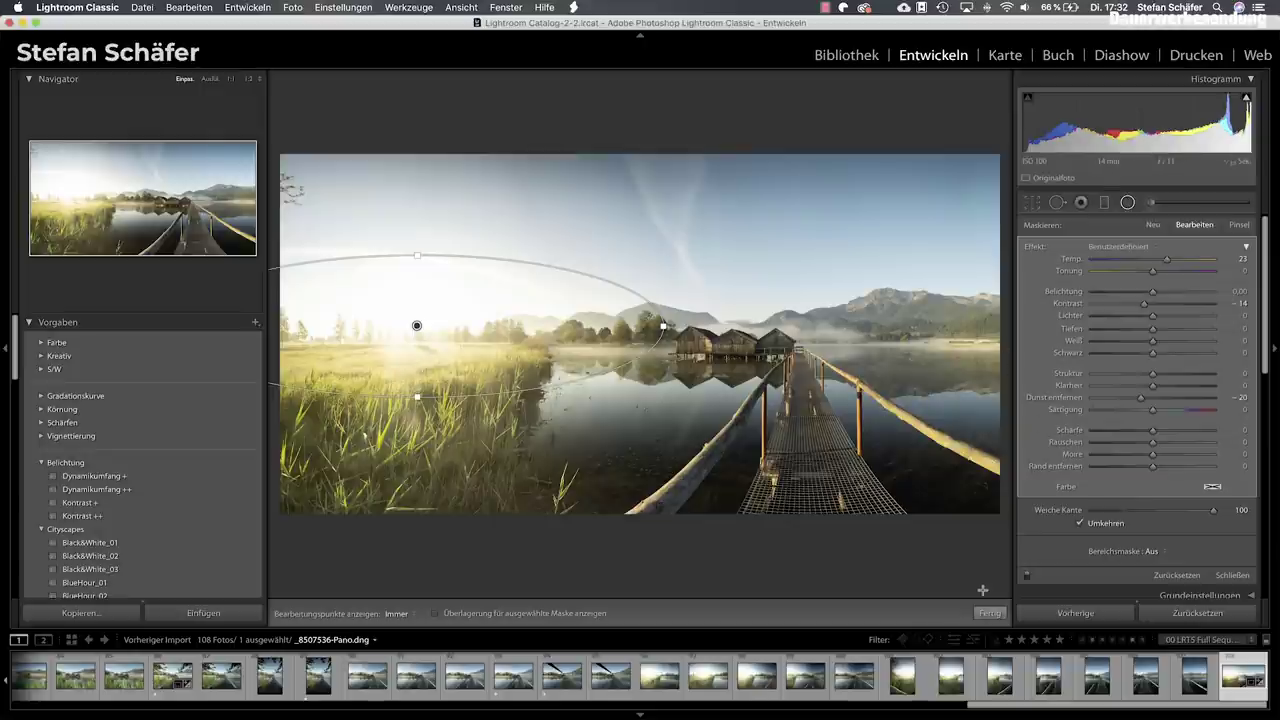
Draw a radial filter over the lake by the boathouses with Dehaze −20.
click(1154, 225)
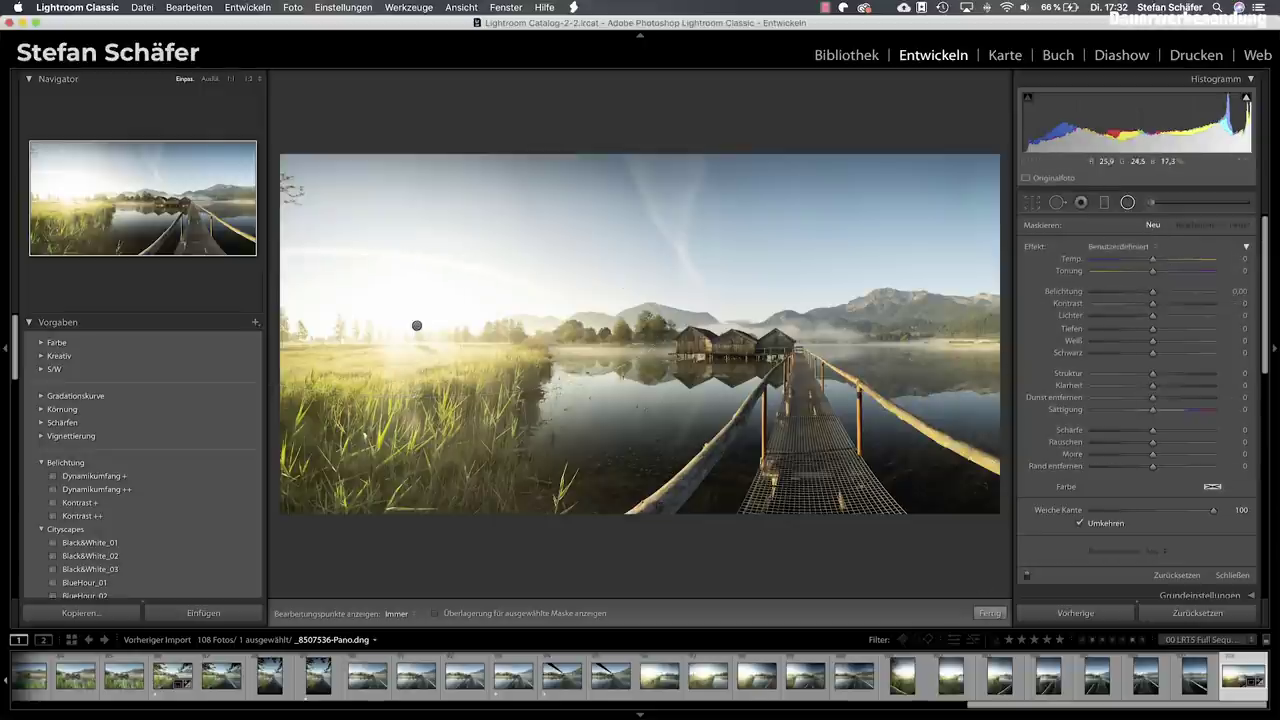
drag(609, 360, 692, 376)
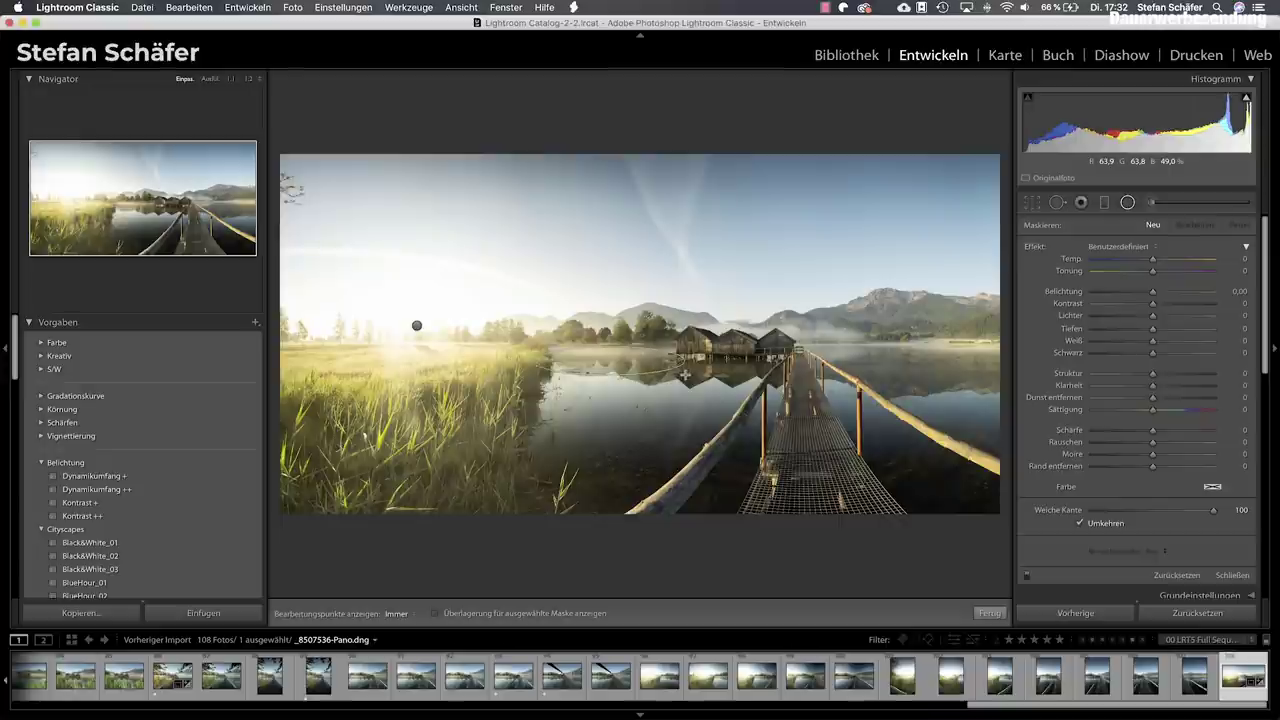
drag(609, 360, 610, 352)
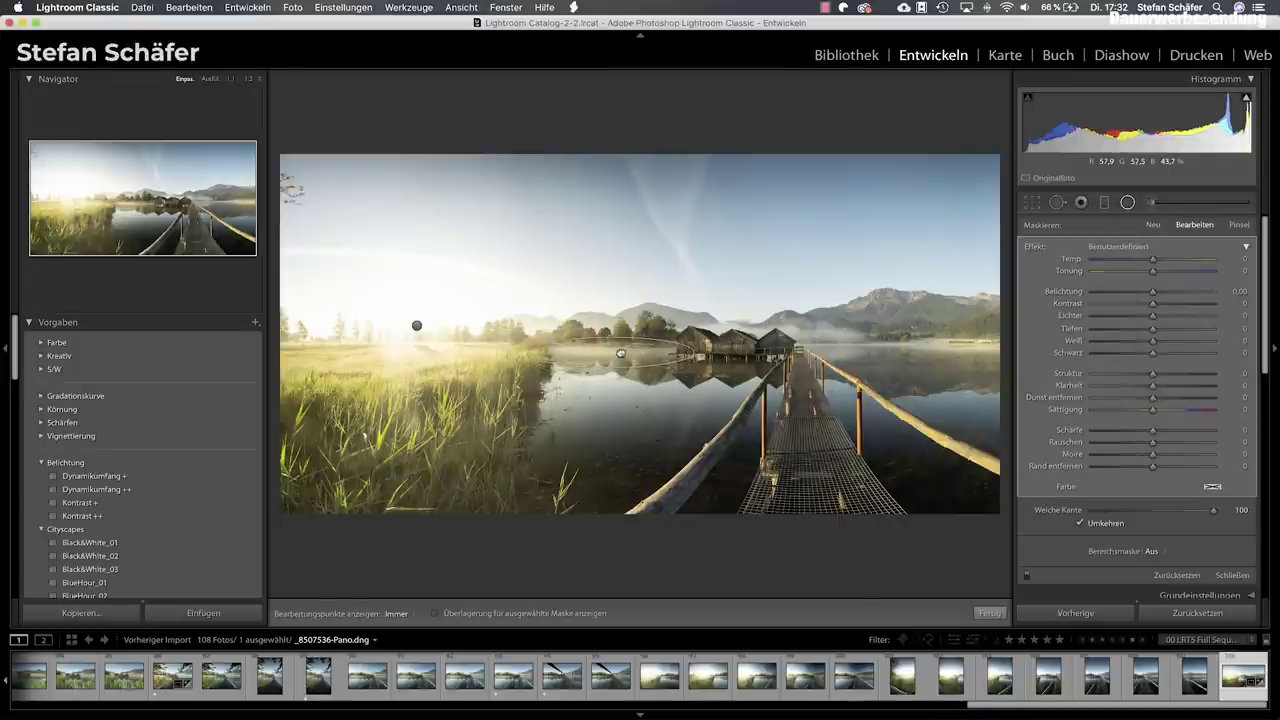
drag(1150, 397, 1143, 398)
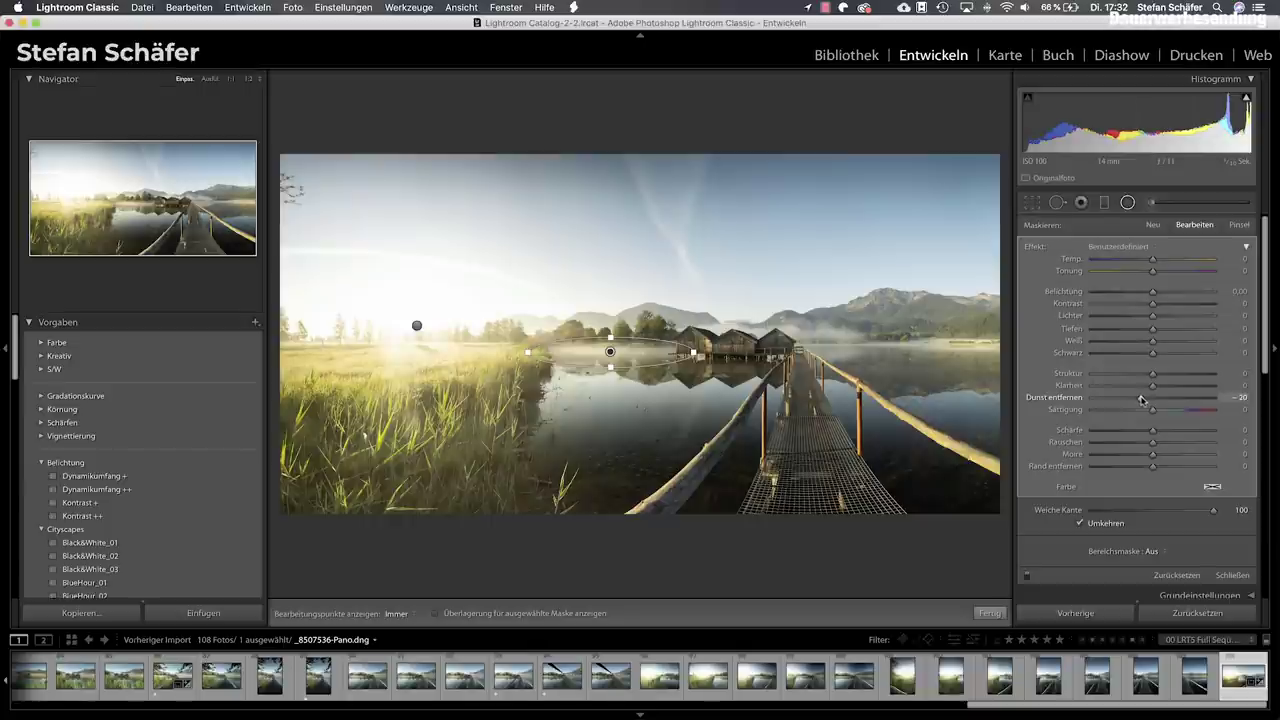
Duplicate the lake radial filter, move it right over the water, and widen it.
right_click(650, 353)
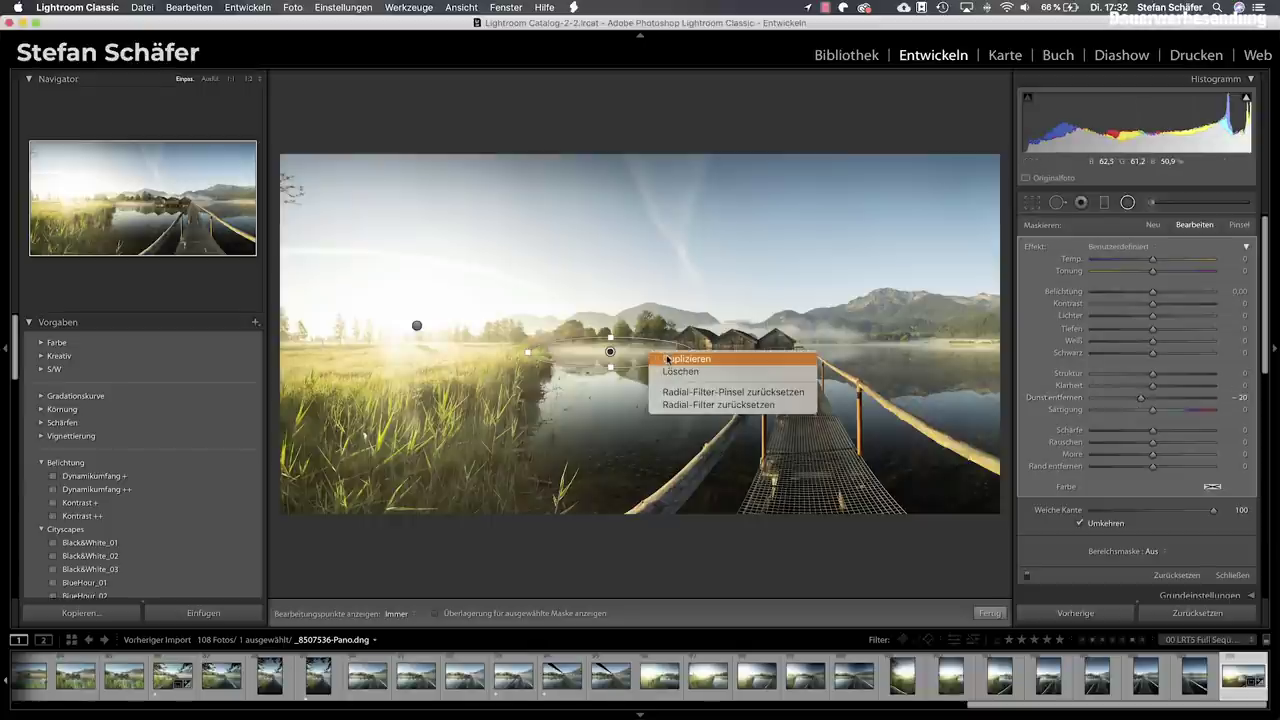
click(667, 358)
mouse_move(610, 352)
mouse_down()
mouse_move(902, 359)
mouse_move(905, 349)
mouse_move(871, 343)
mouse_up()
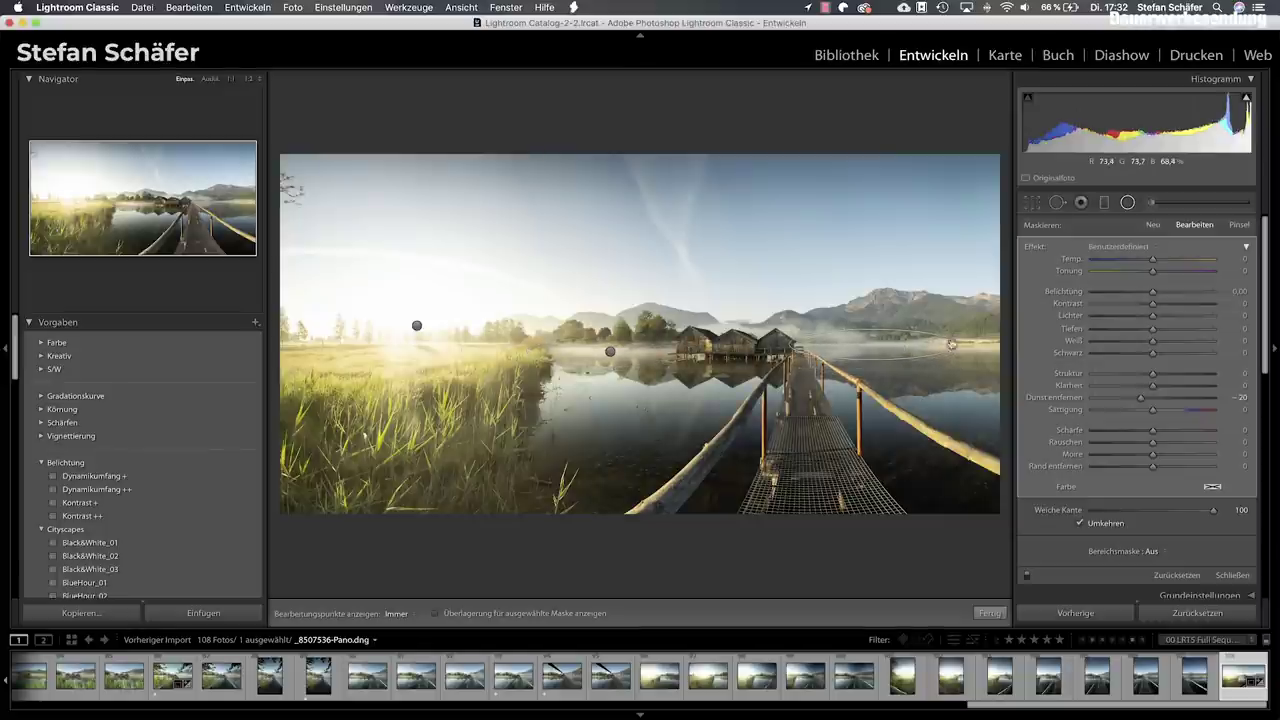
mouse_move(959, 344)
mouse_down()
mouse_move(996, 344)
mouse_move(890, 361)
mouse_up()
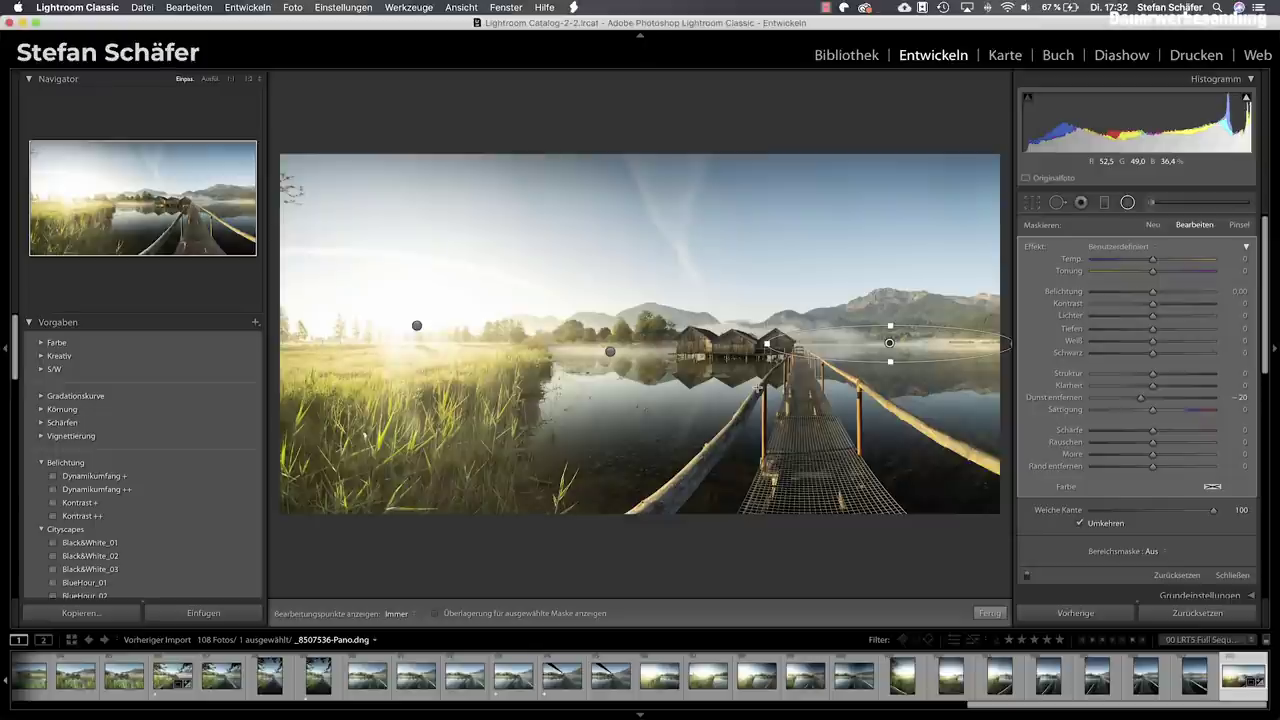
click(987, 612)
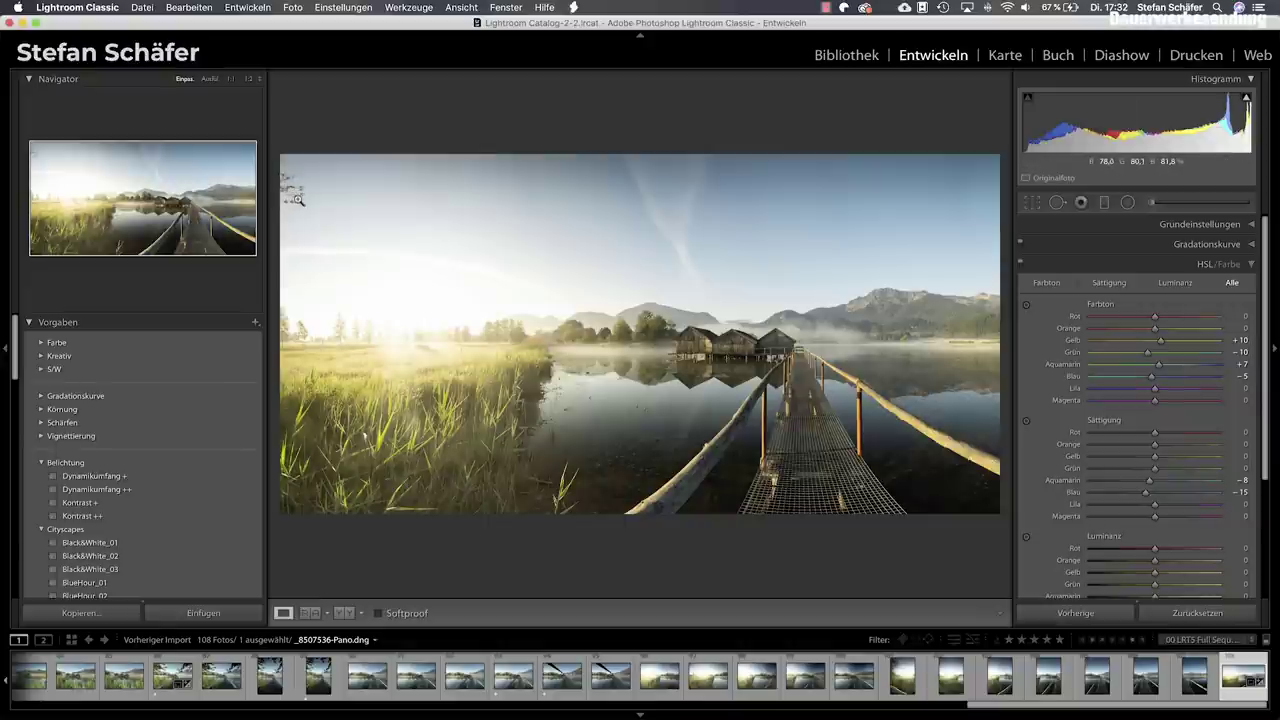
Heal out the twigs in the top-left corner with Spot Removal and check the source spot.
click(1066, 202)
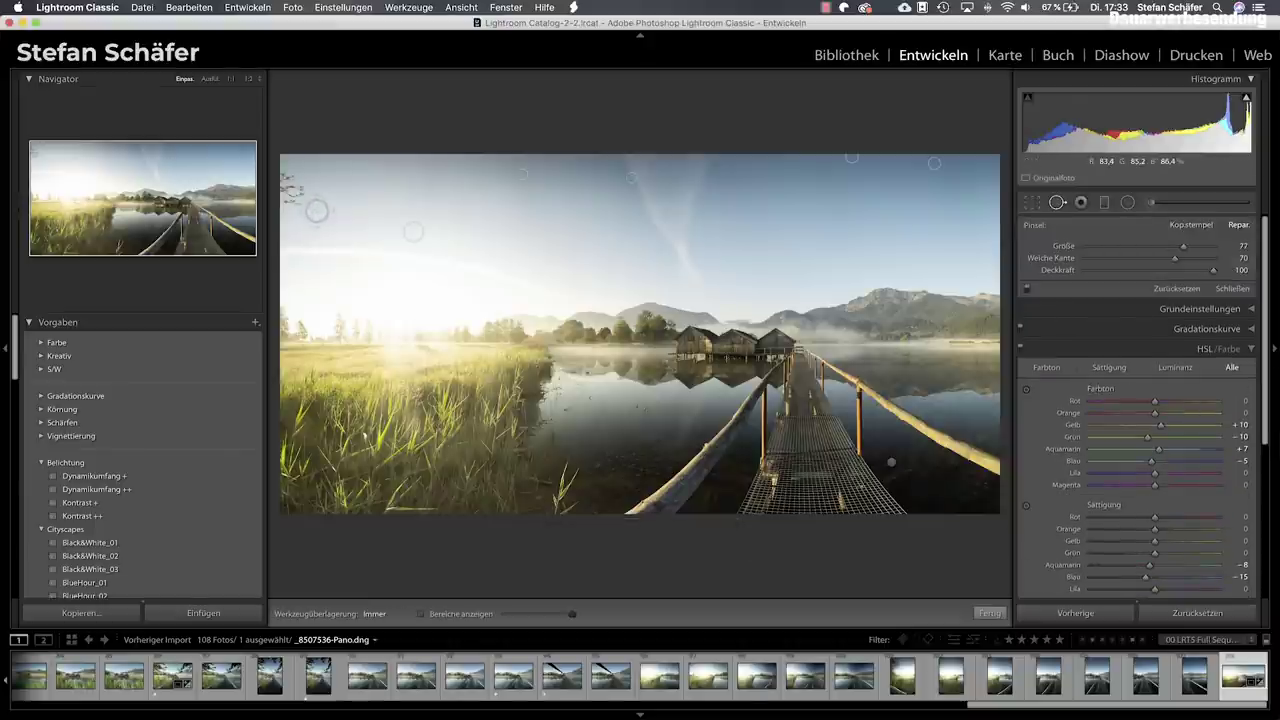
scroll(293, 200, down, 5)
drag(293, 200, 283, 185)
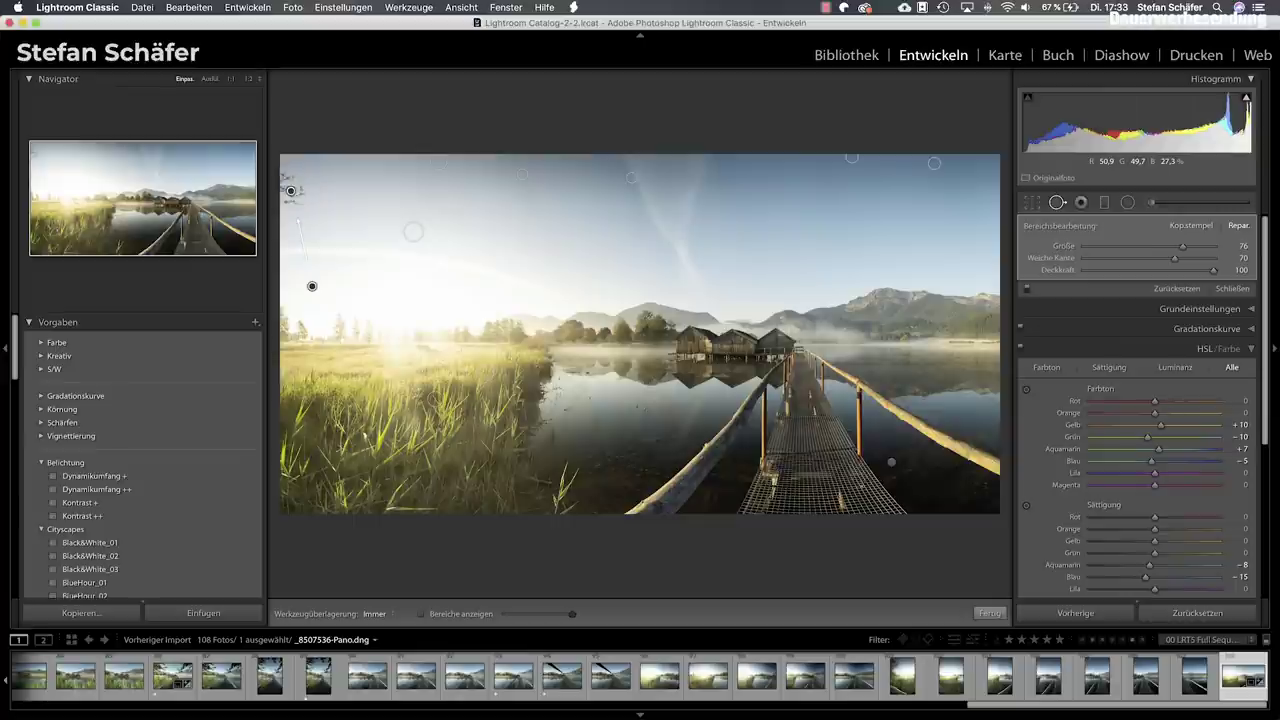
key(q)
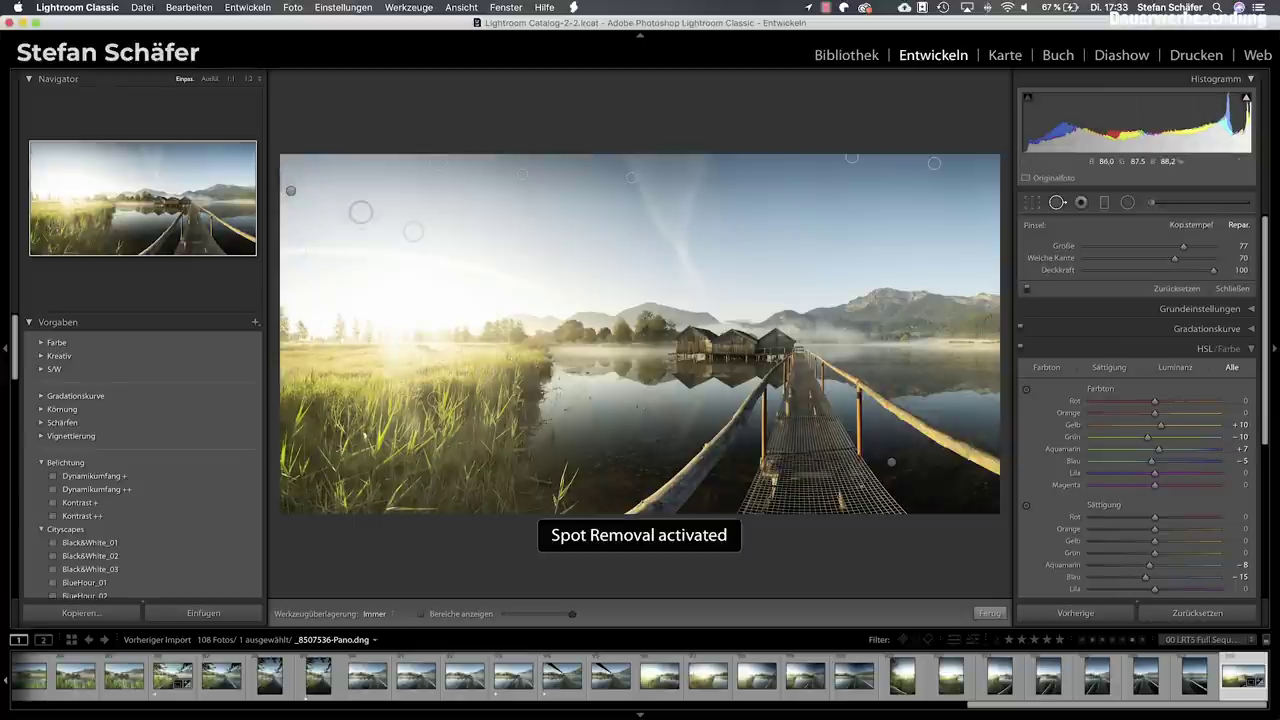
click(290, 191)
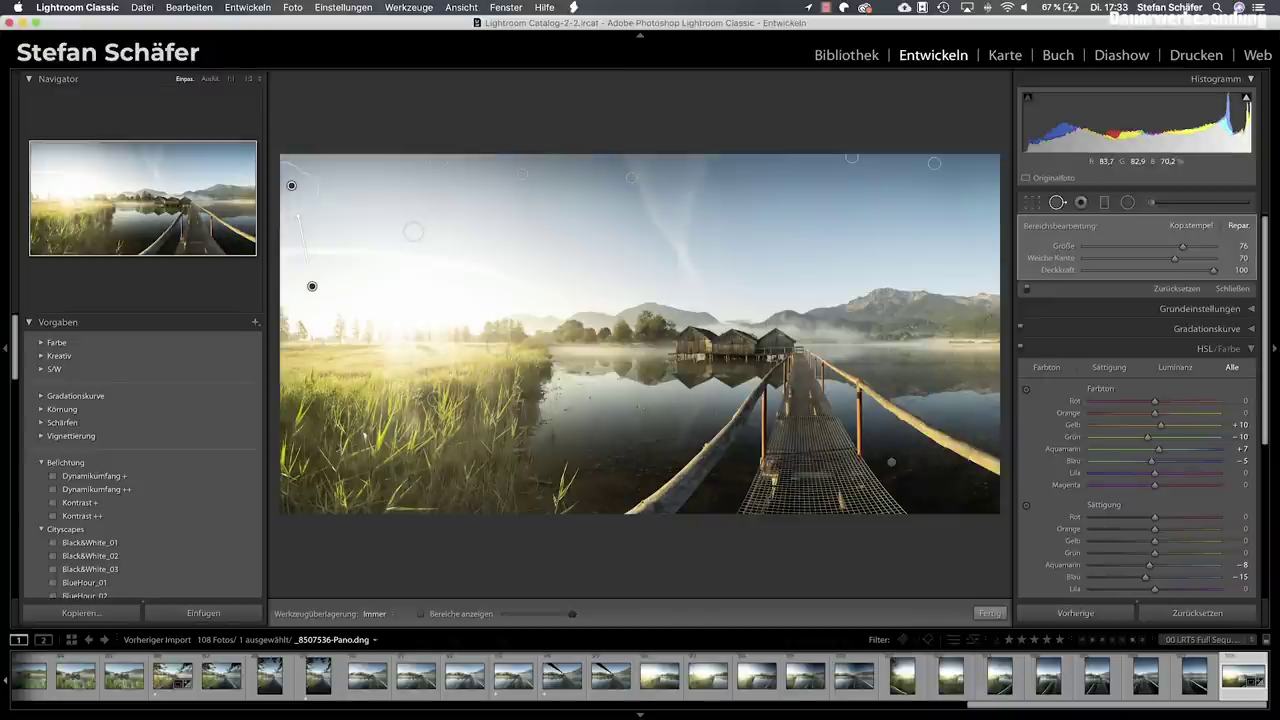
click(983, 607)
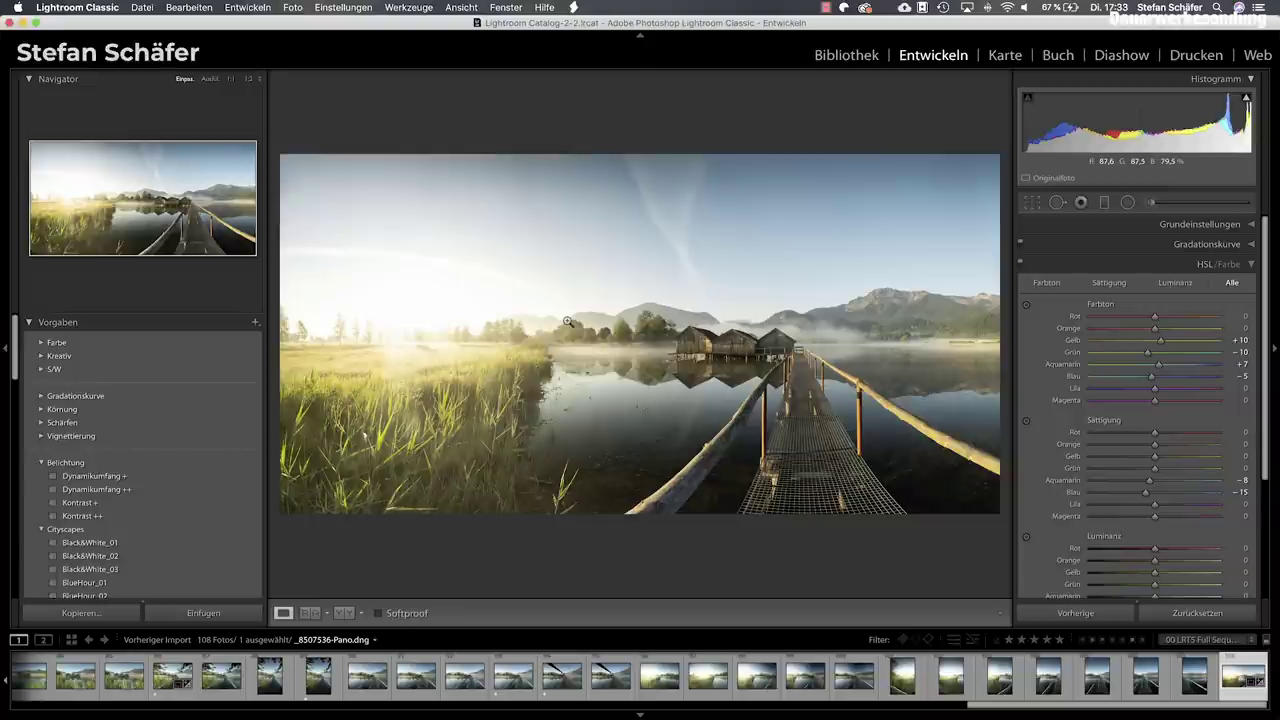
Set split toning: shadows hue 31, saturation 4; highlights hue 208, saturation 5.
key(backslash)
key(backslash)
key(backslash)
key(backslash)
key(backslash)
key(backslash)
key(backslash)
key(backslash)
key(backslash)
key(backslash)
key(backslash)
key(backslash)
key(backslash)
key(backslash)
key(backslash)
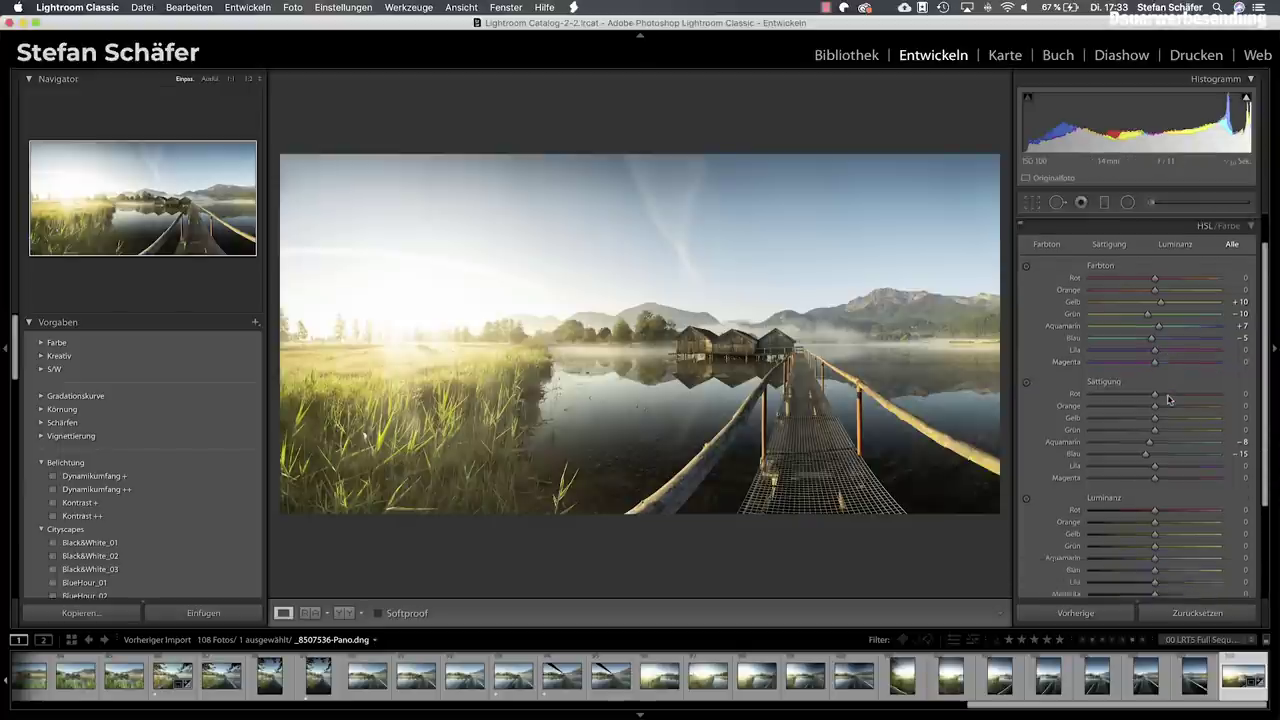
scroll(1222, 527, down, 5)
click(1222, 522)
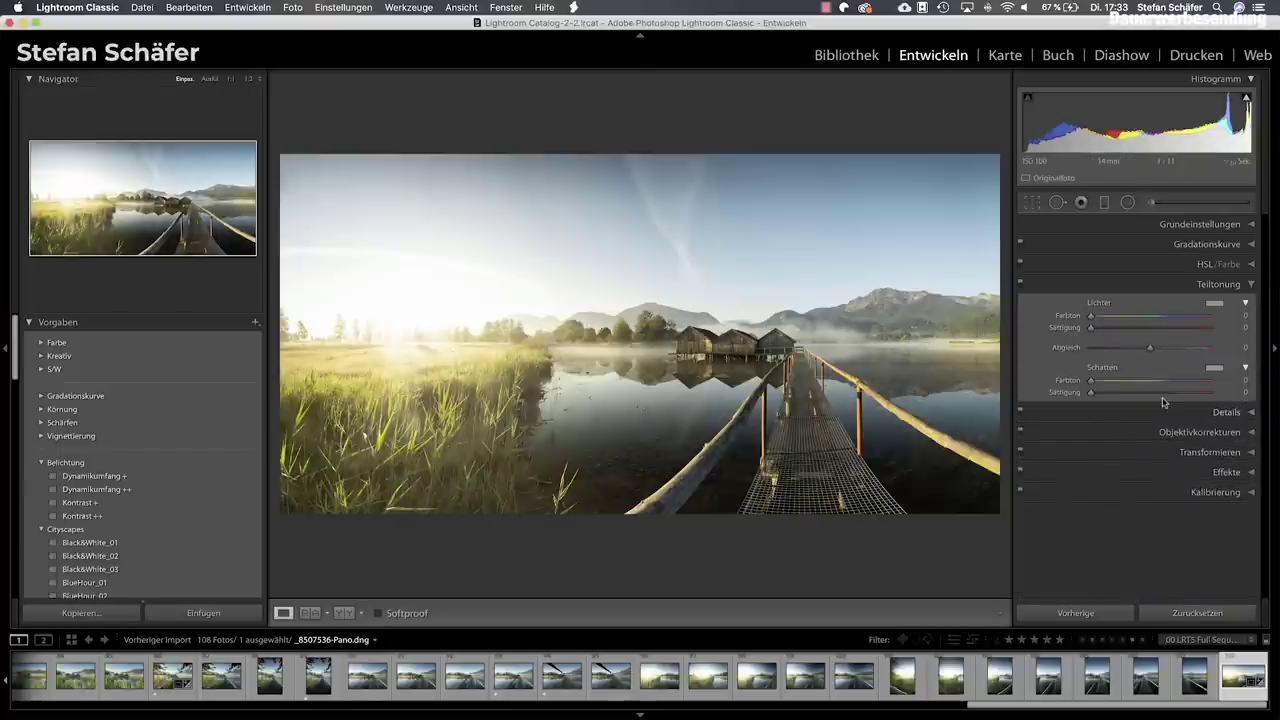
mouse_move(1095, 384)
mouse_down()
mouse_move(1107, 384)
mouse_move(1097, 396)
mouse_up()
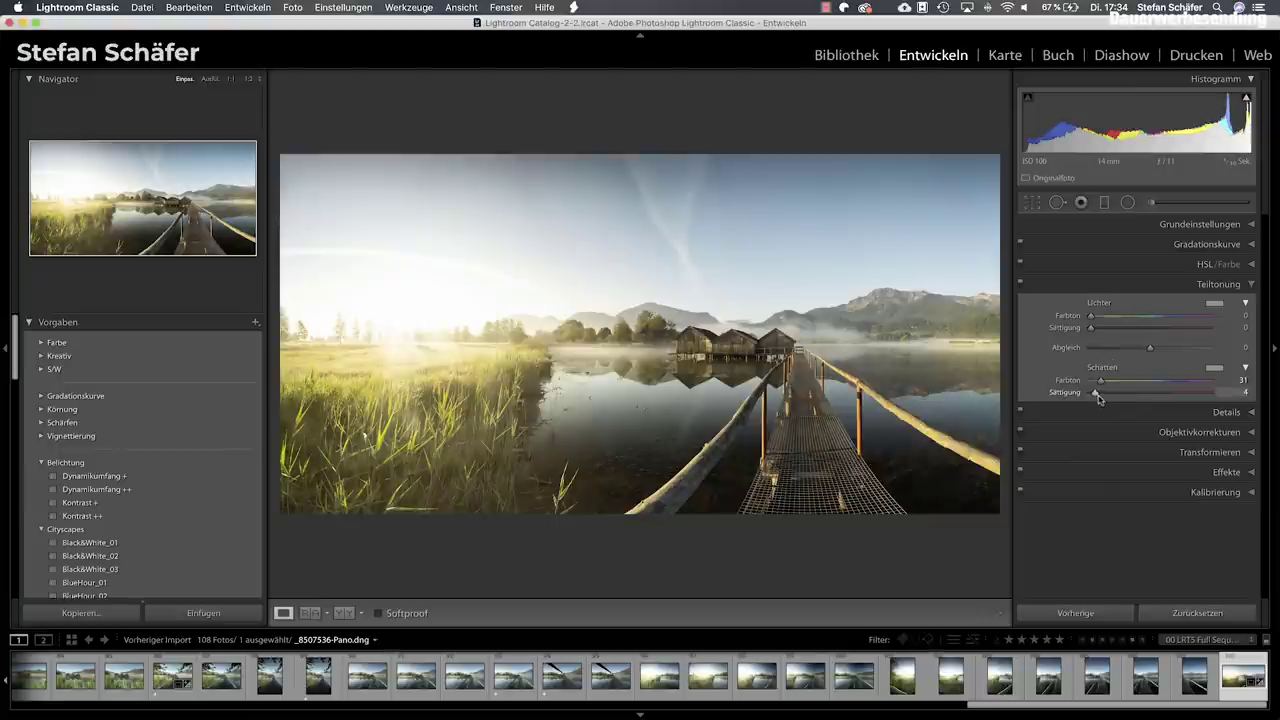
mouse_move(1138, 322)
mouse_down()
mouse_move(1159, 318)
mouse_move(1098, 334)
mouse_up()
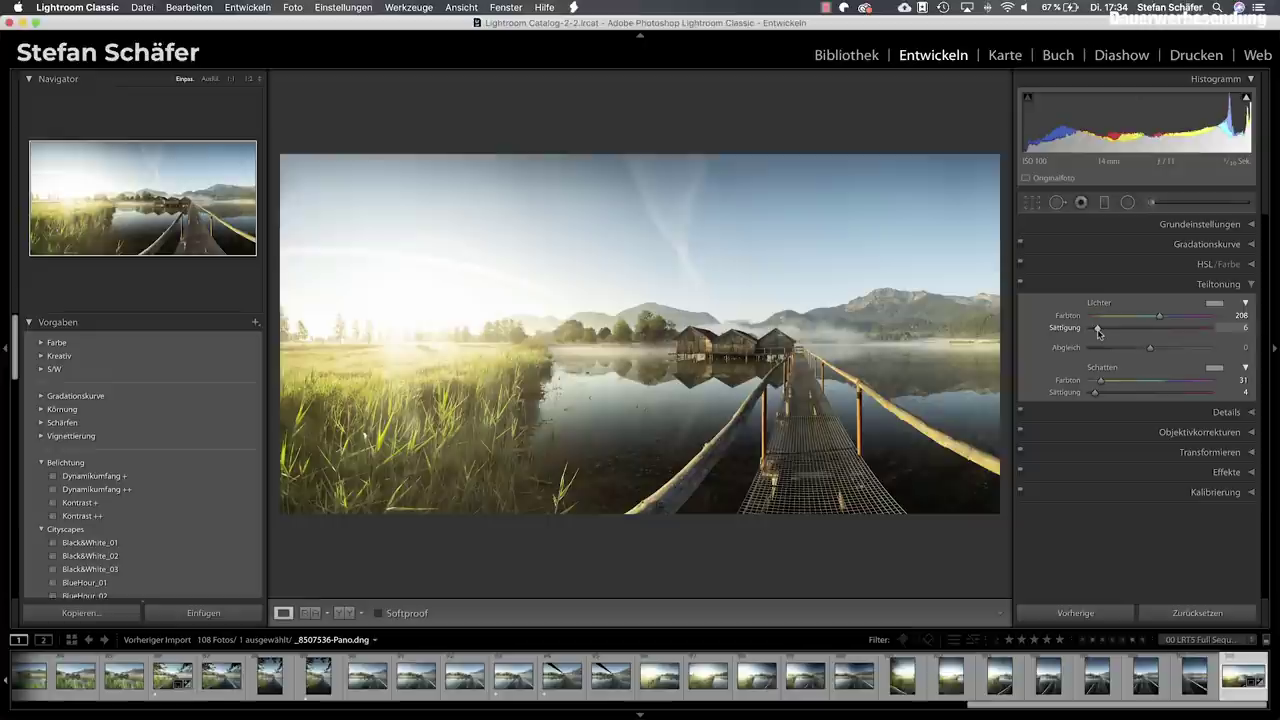
drag(1098, 333, 1095, 333)
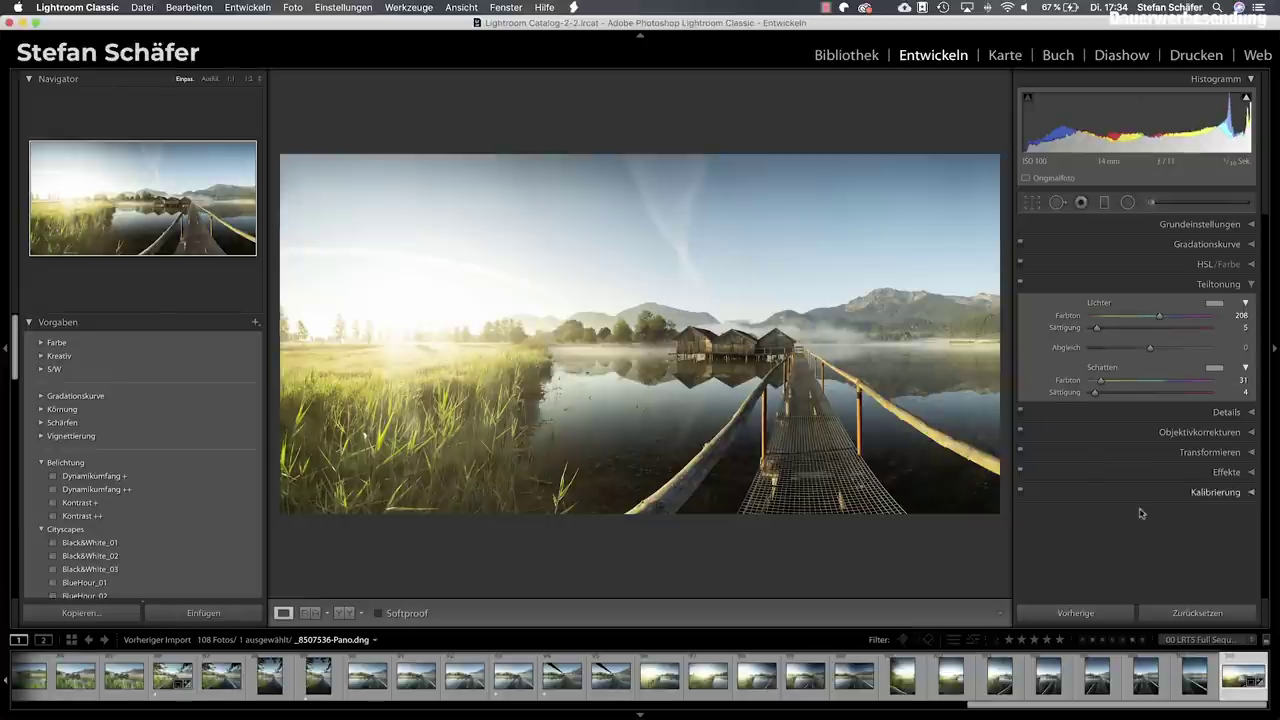
Apply a post-crop vignette with amount −10 and Highlights 100.
click(1205, 473)
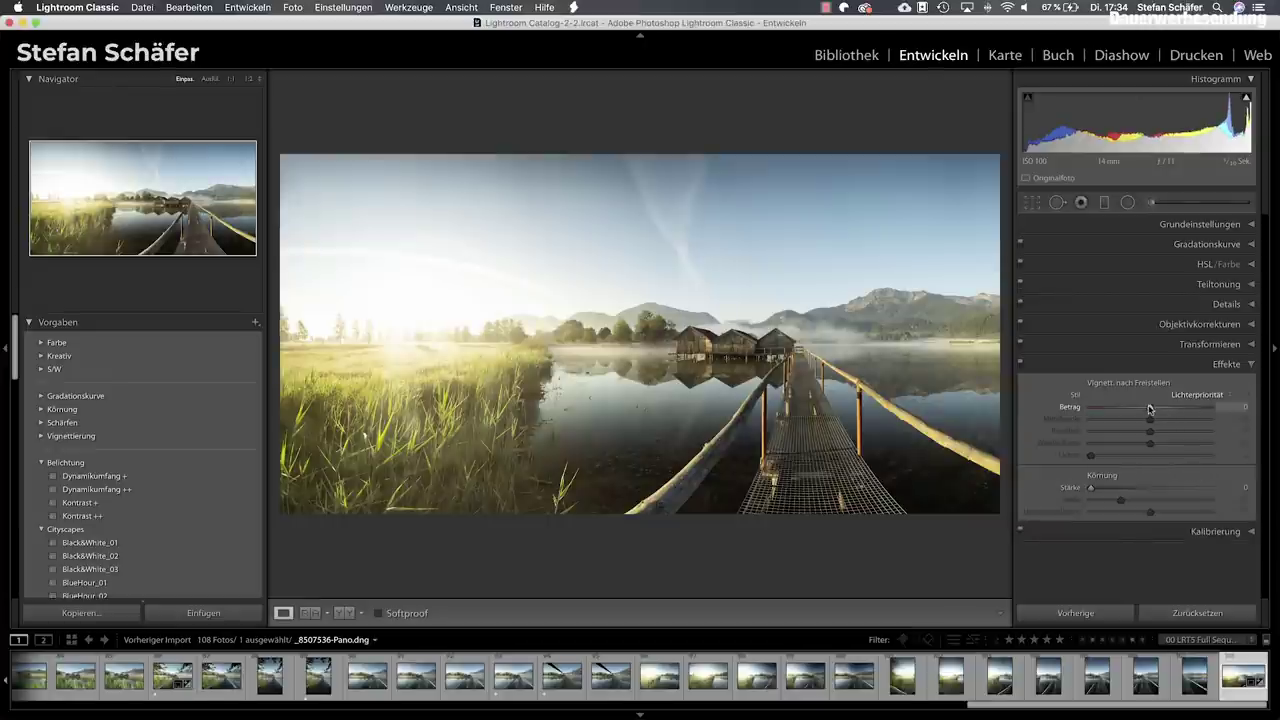
drag(1149, 408, 1147, 408)
drag(1093, 456, 1201, 456)
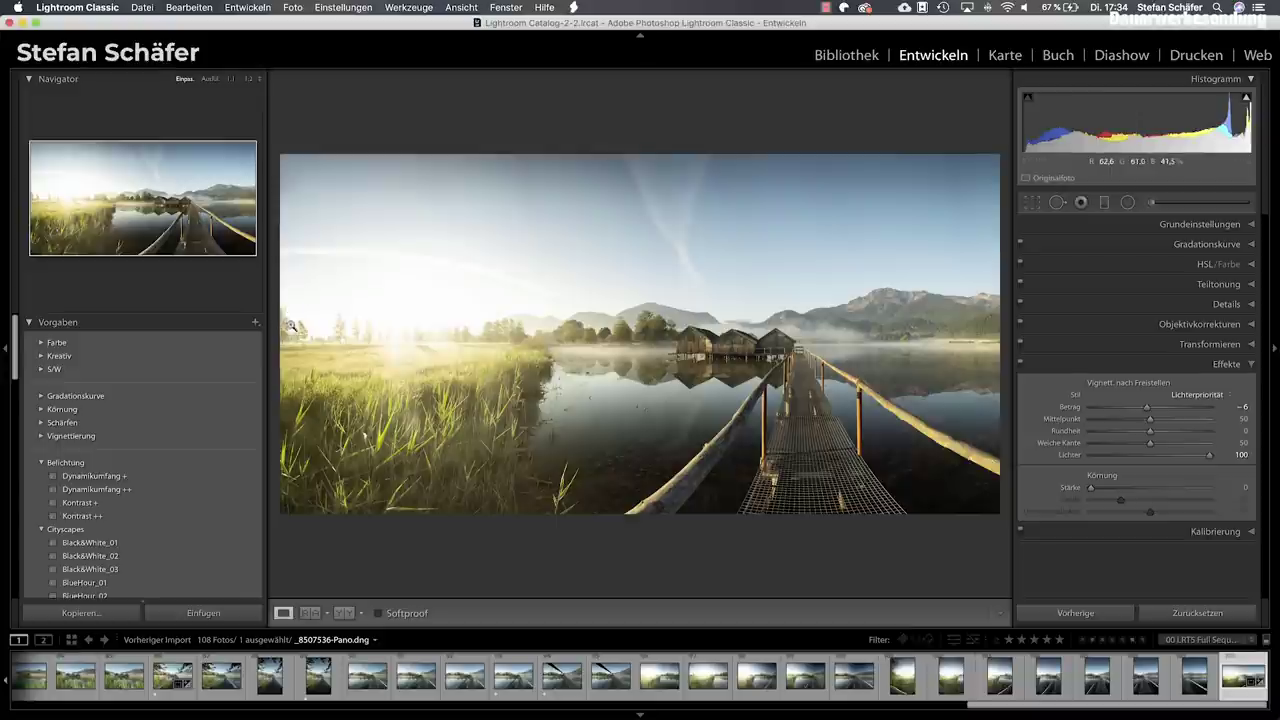
mouse_move(1147, 407)
mouse_down()
mouse_move(1135, 409)
mouse_move(1146, 411)
mouse_up()
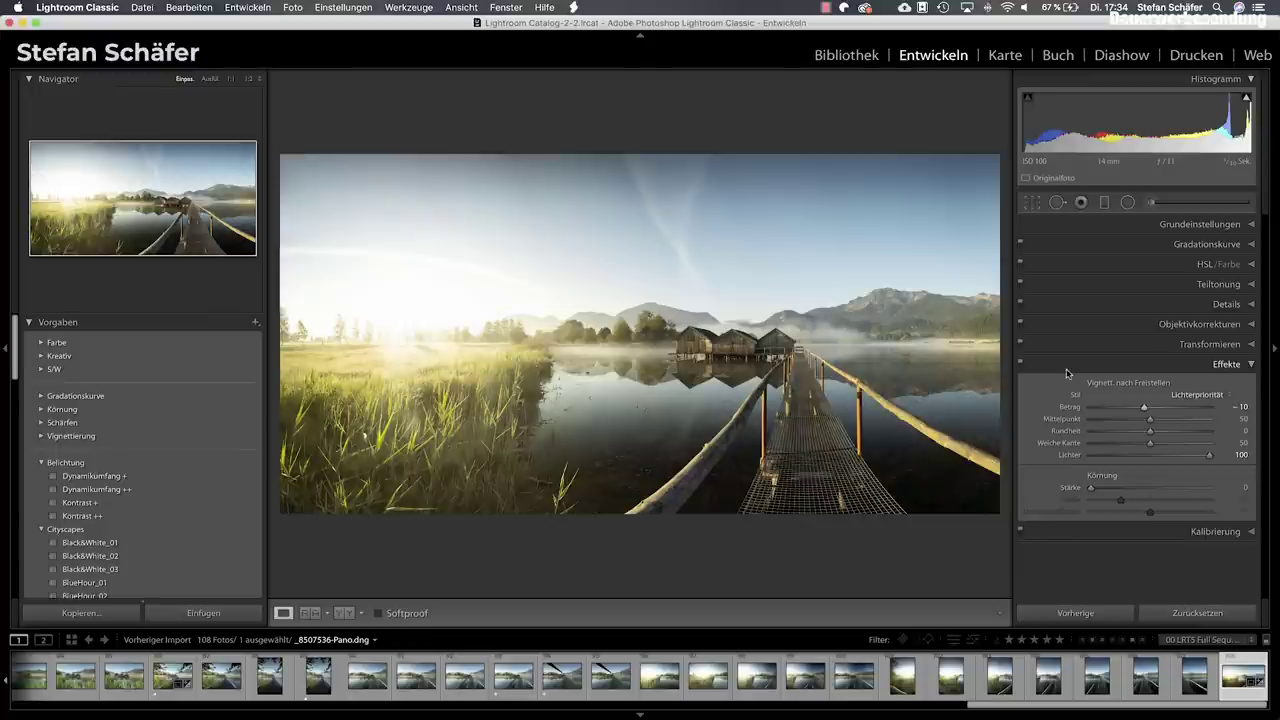
key(backslash)
key(backslash)
key(backslash)
key(backslash)
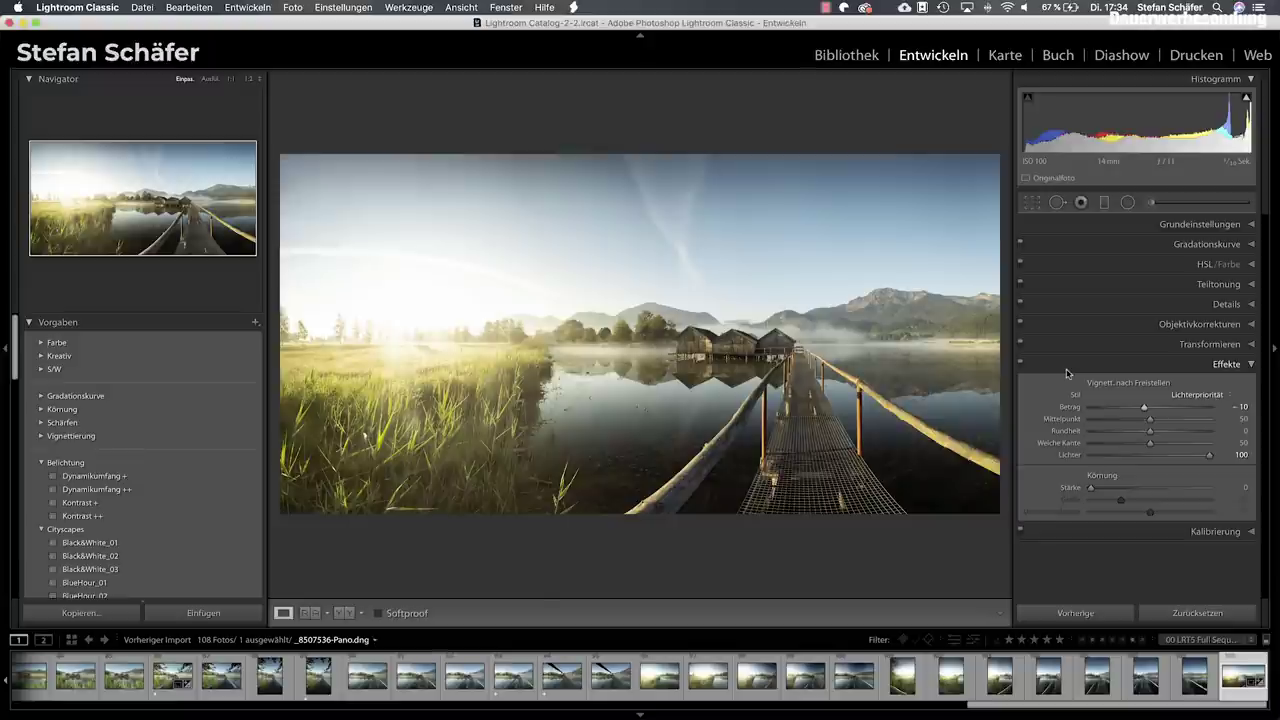